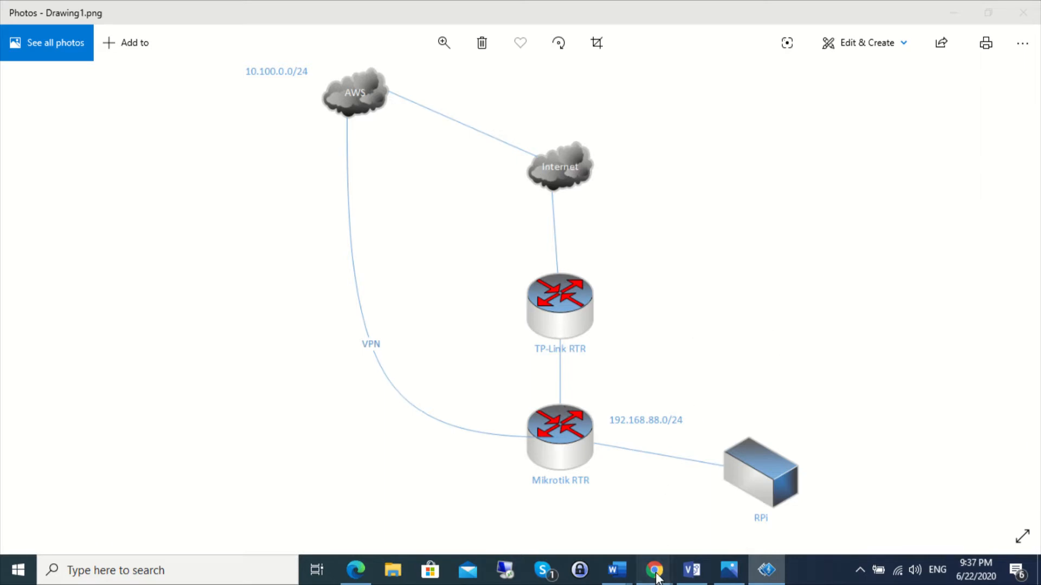
Switch to the AWS console in Chrome and check the private IP of the running EC2 instance.
mouse_move(656, 576)
click(575, 485)
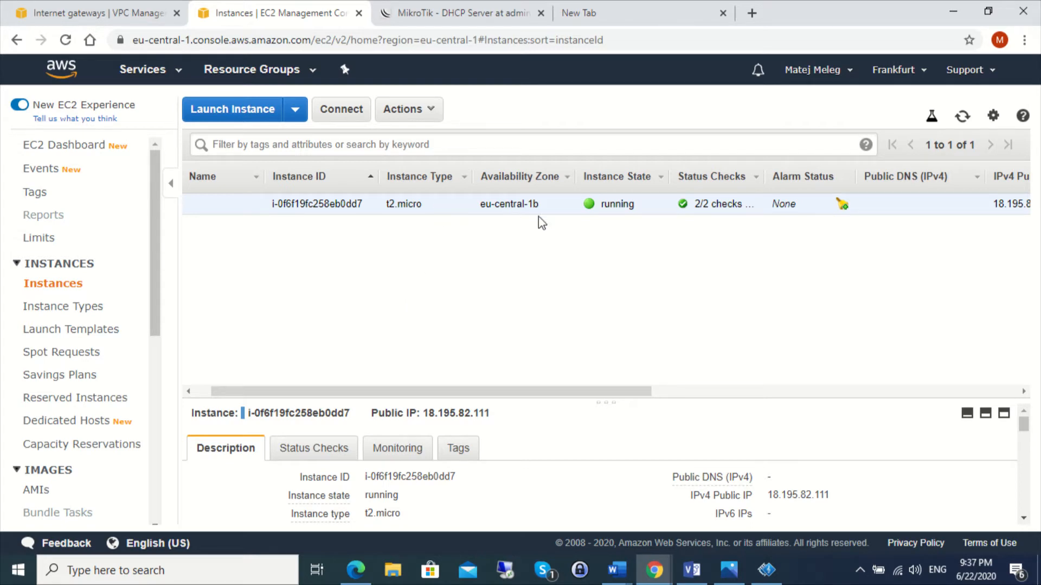
scroll(539, 481, down, 3)
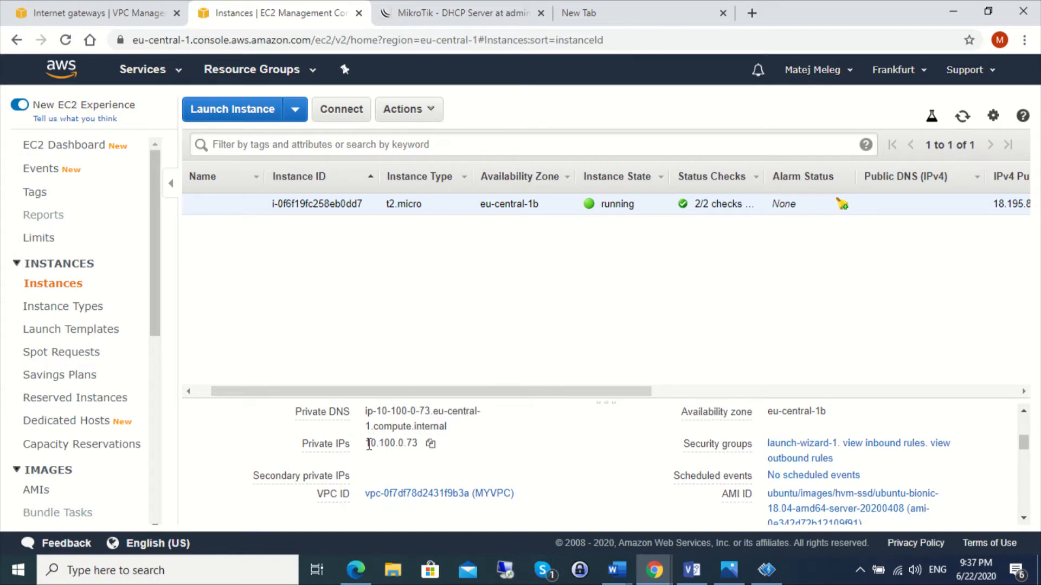
drag(365, 442, 424, 453)
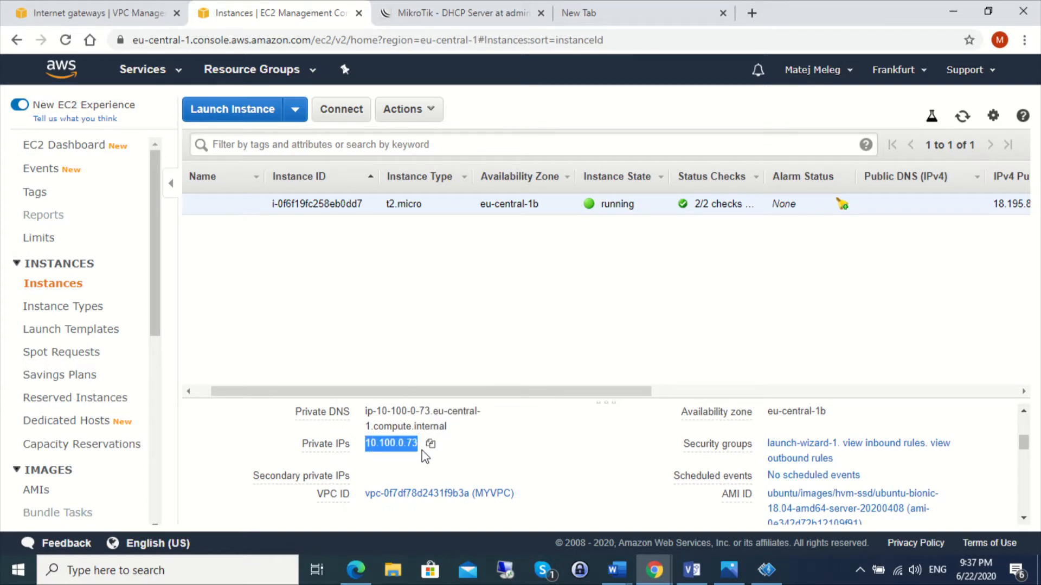
click(598, 339)
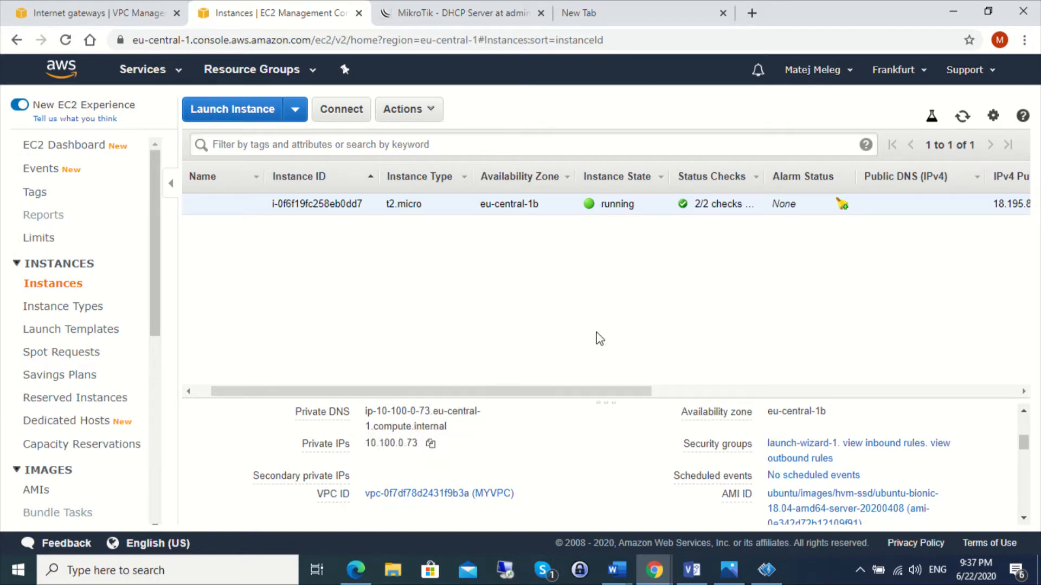
Review the existing VPC and its subnet in the VPC console.
click(102, 19)
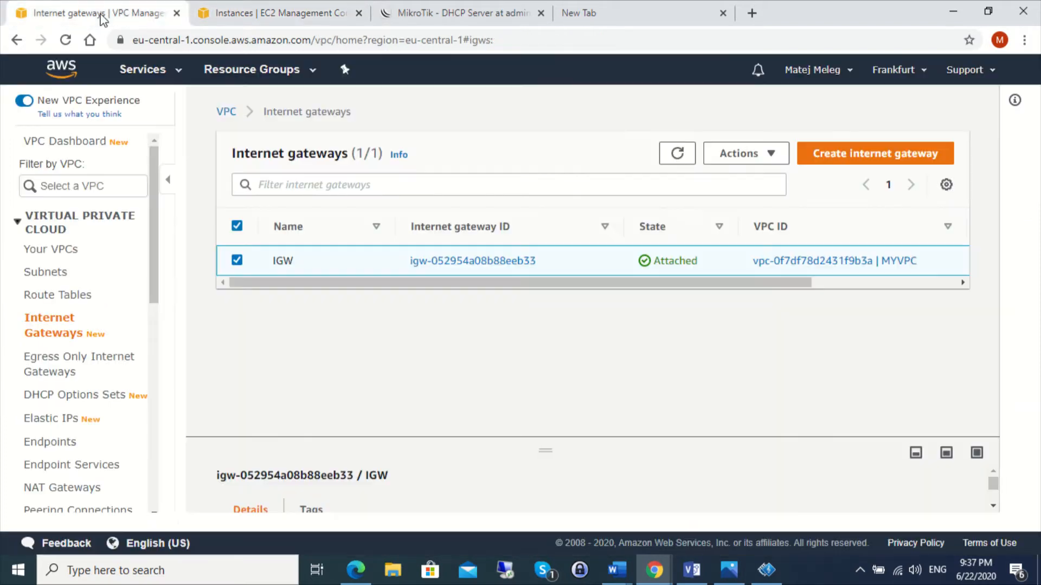
click(59, 257)
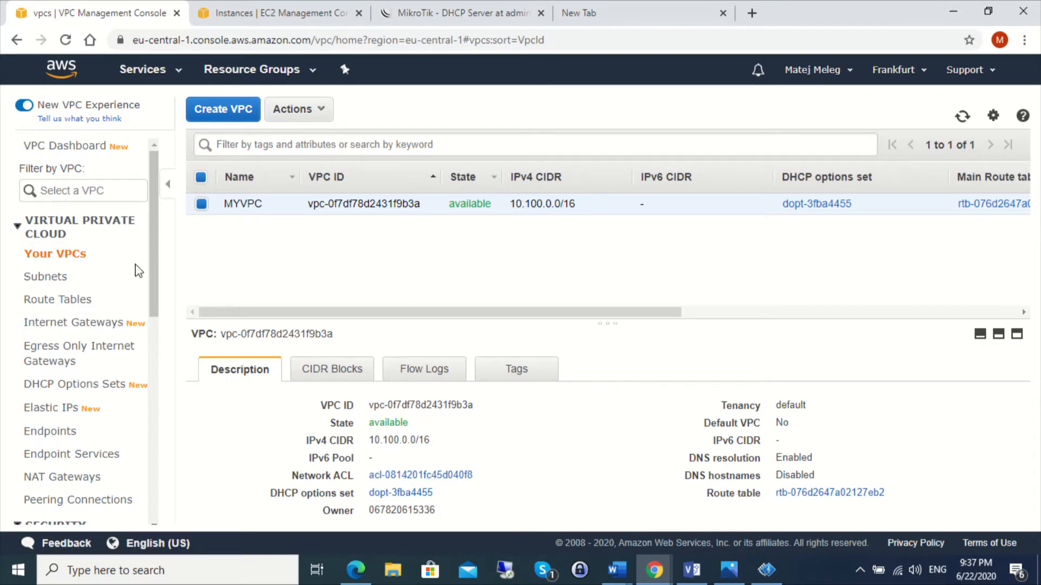
click(49, 278)
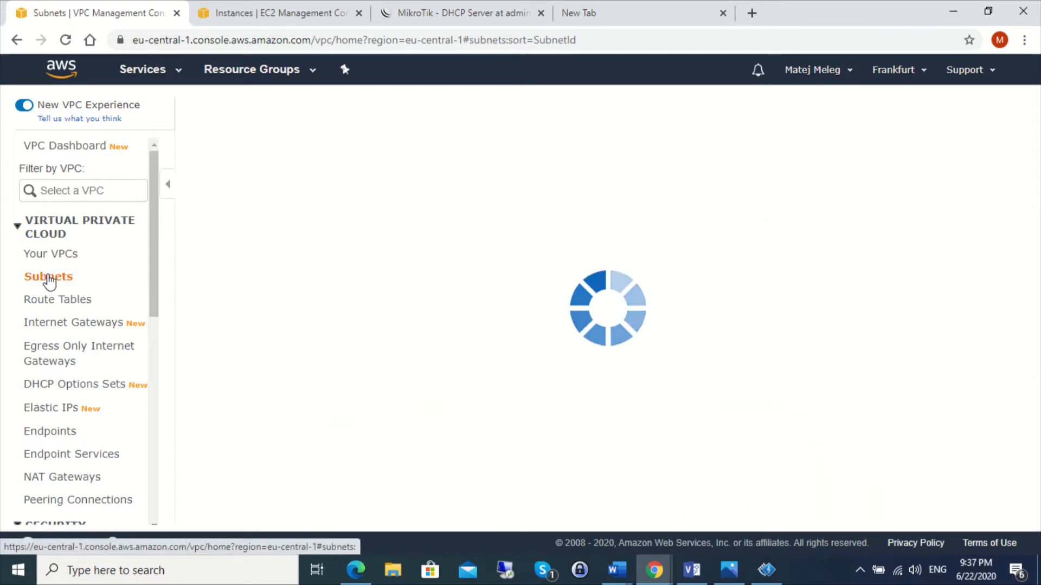
mouse_move(262, 205)
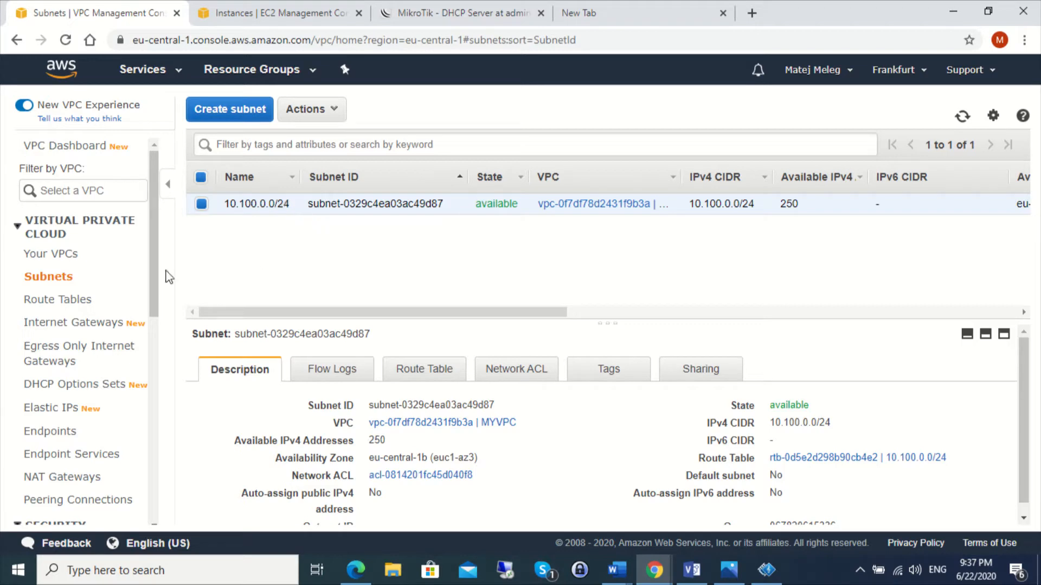
Examine the 10.100.0.0/24 route table's subnet associations and routes, plus the VPC's internet gateway.
click(69, 302)
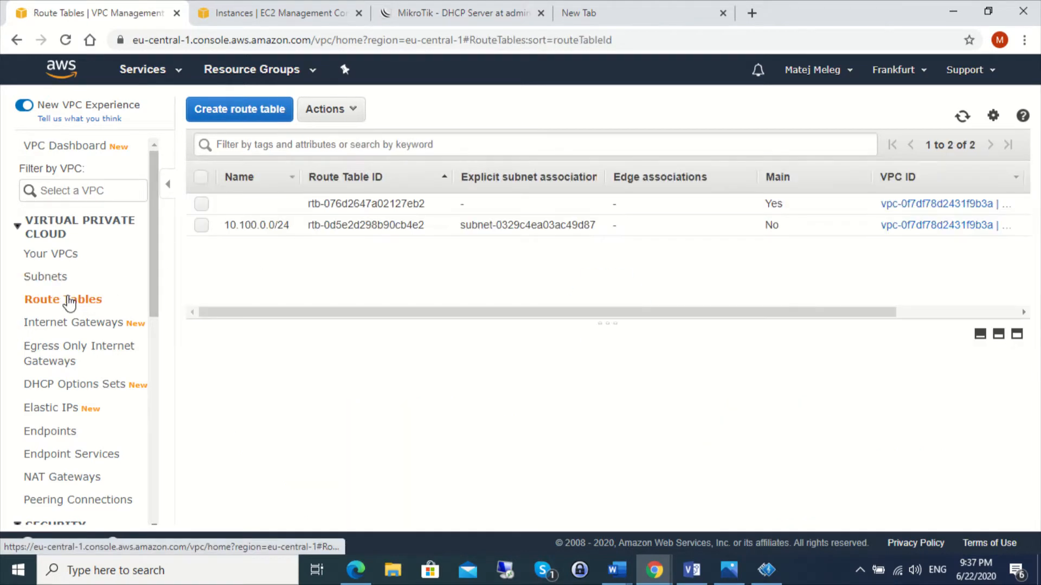
click(202, 225)
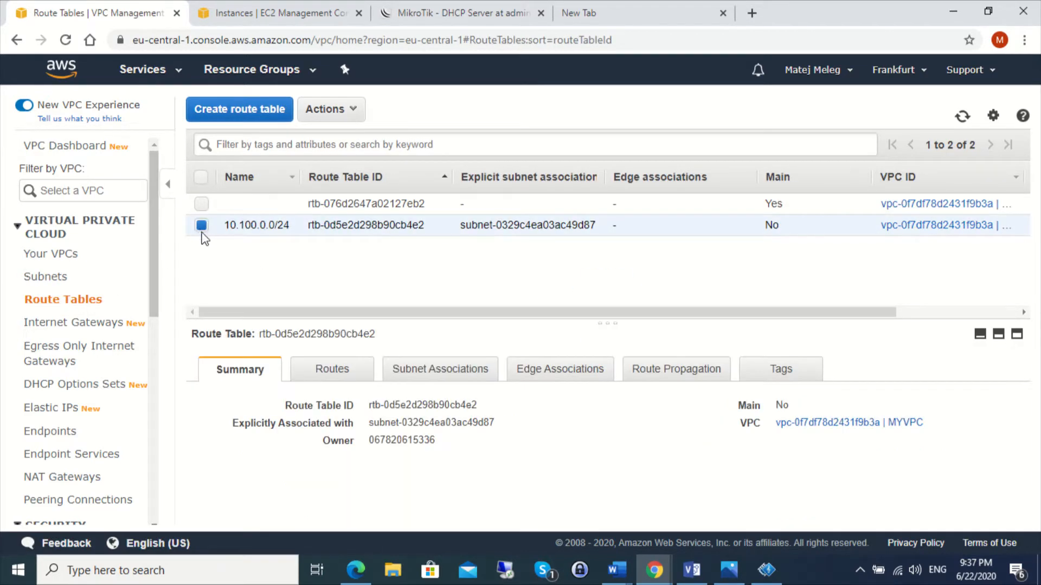
click(447, 371)
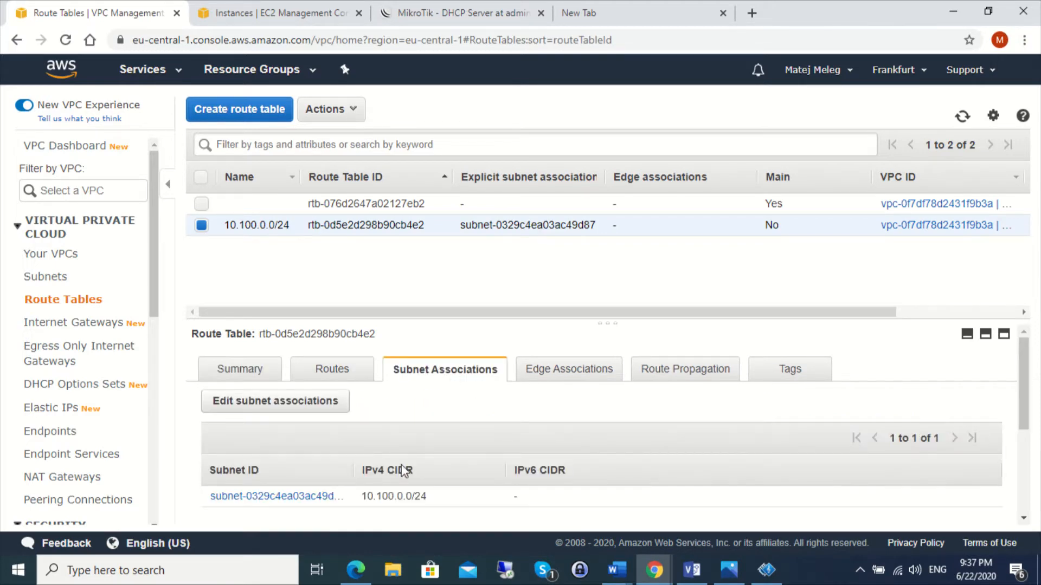
click(340, 373)
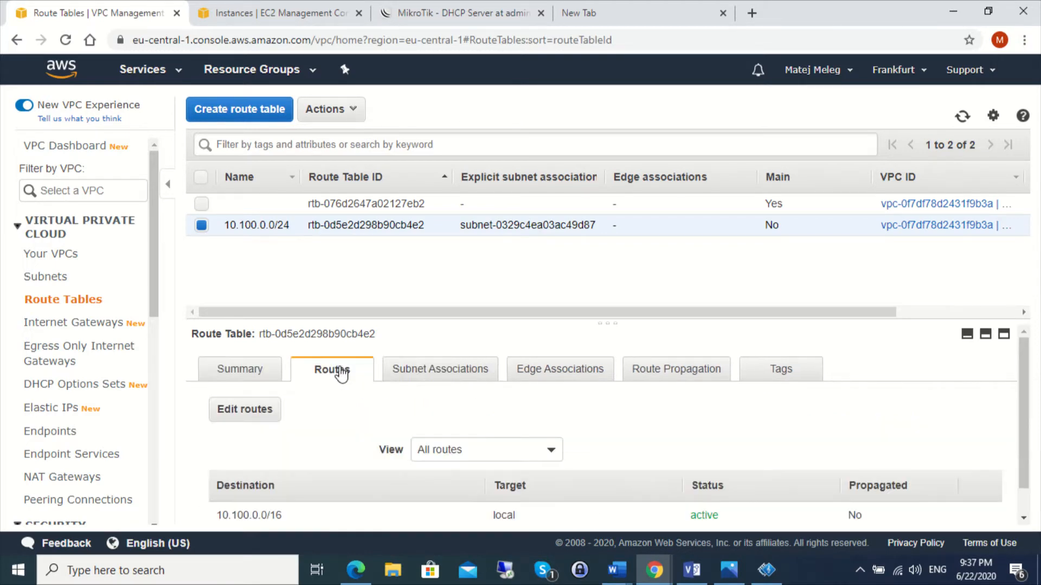
scroll(395, 407, down, 1)
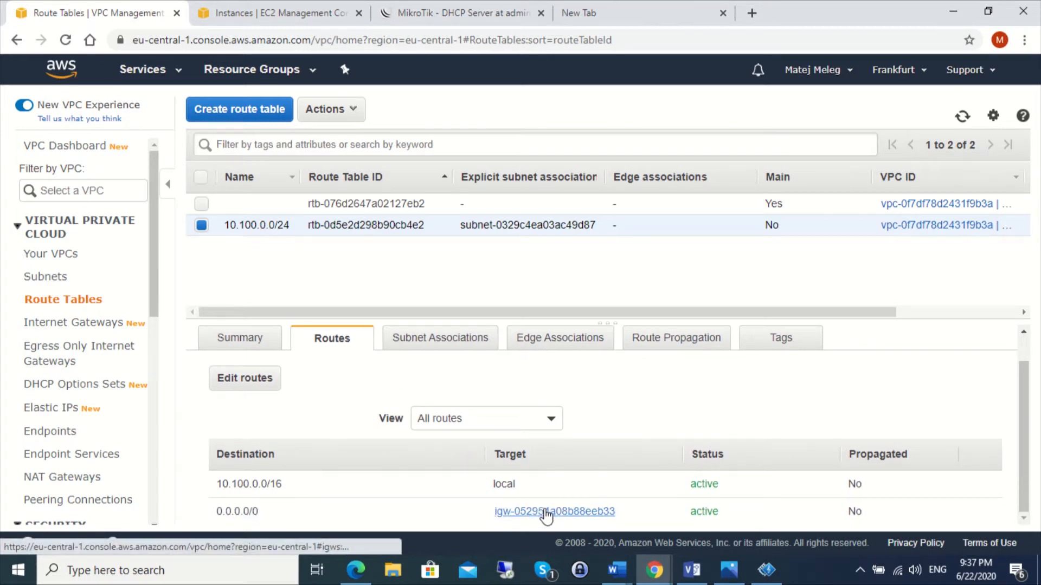
click(78, 328)
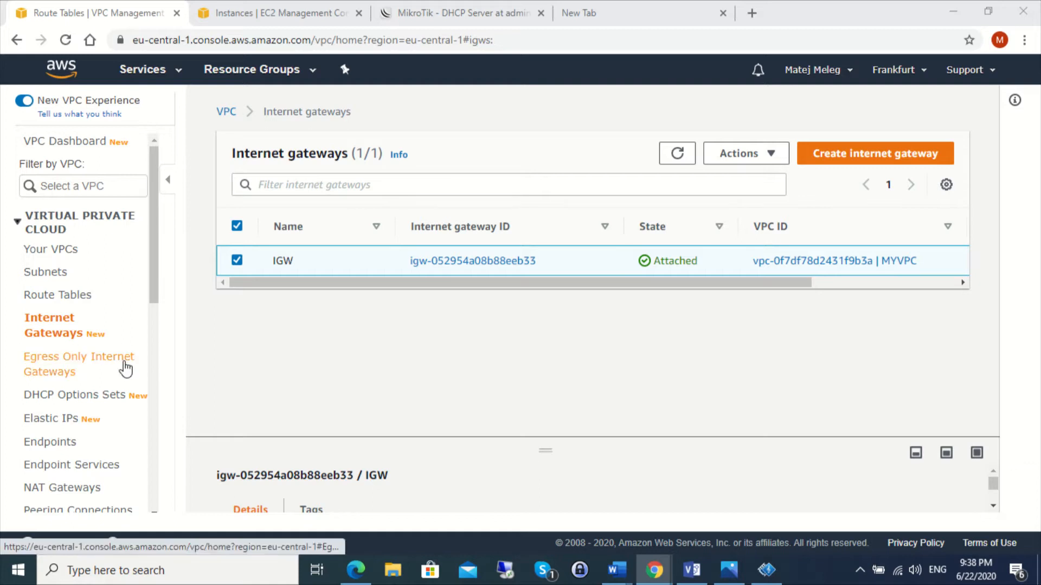
Create a virtual private gateway with the name tag VPGW and the Amazon default ASN.
scroll(95, 364, down, 5)
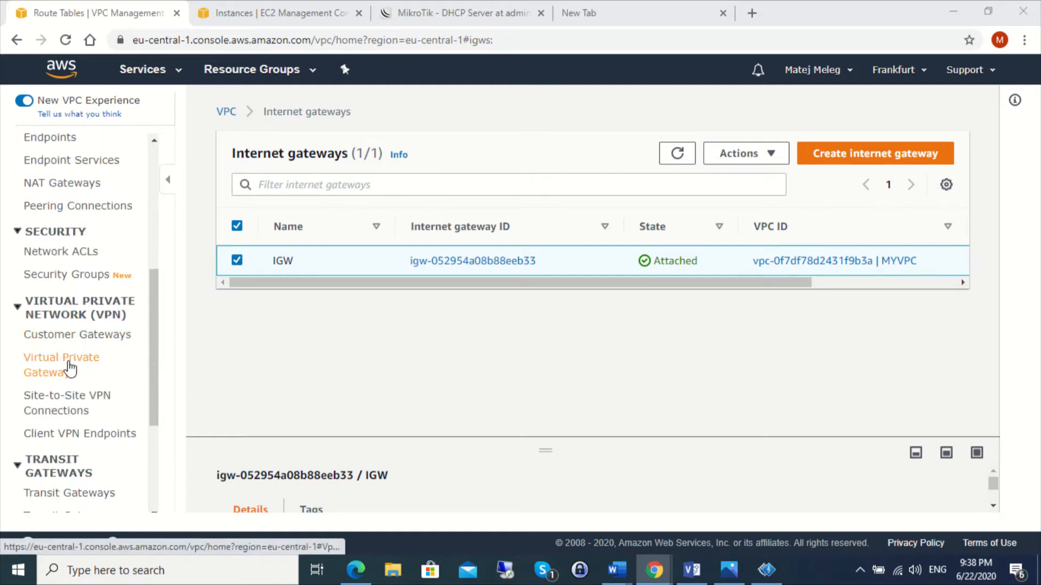
click(69, 369)
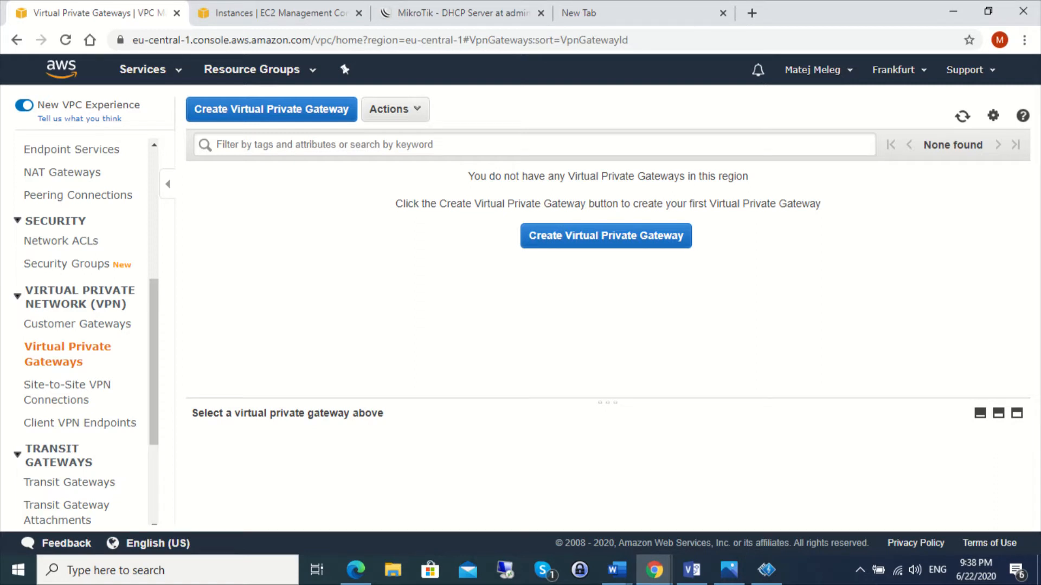
click(600, 237)
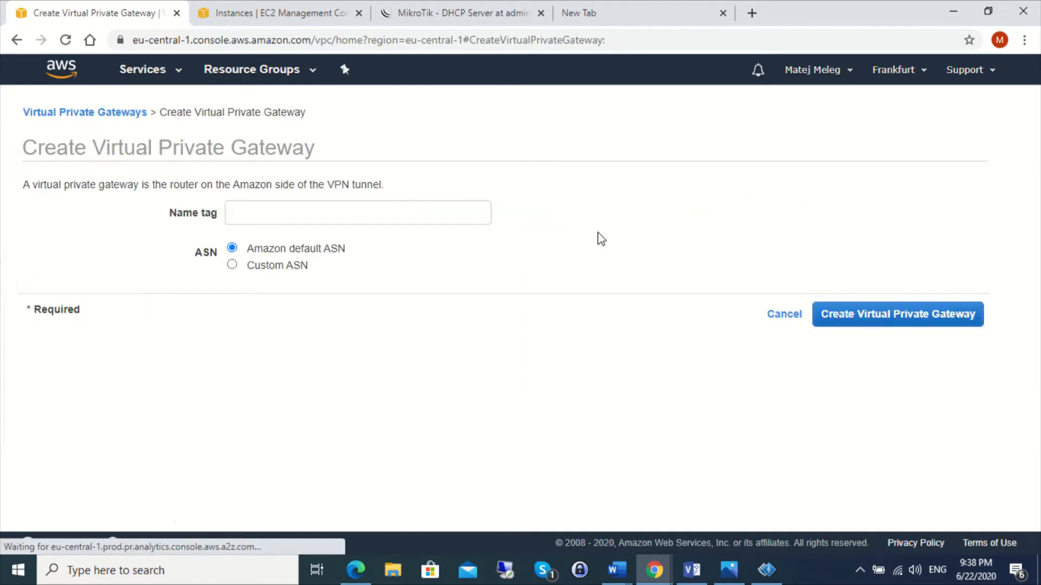
click(278, 214)
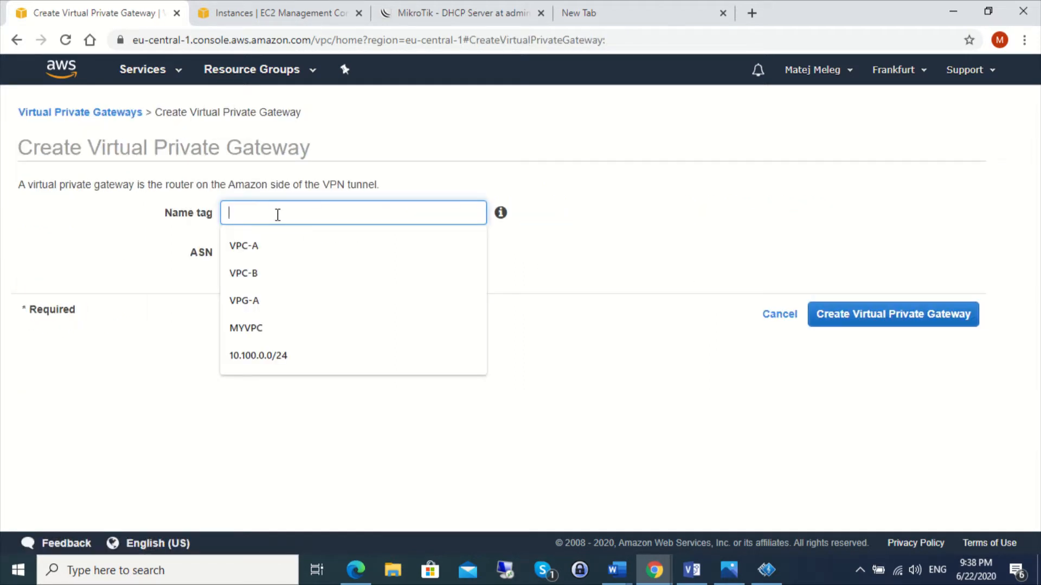
text(VPGW)
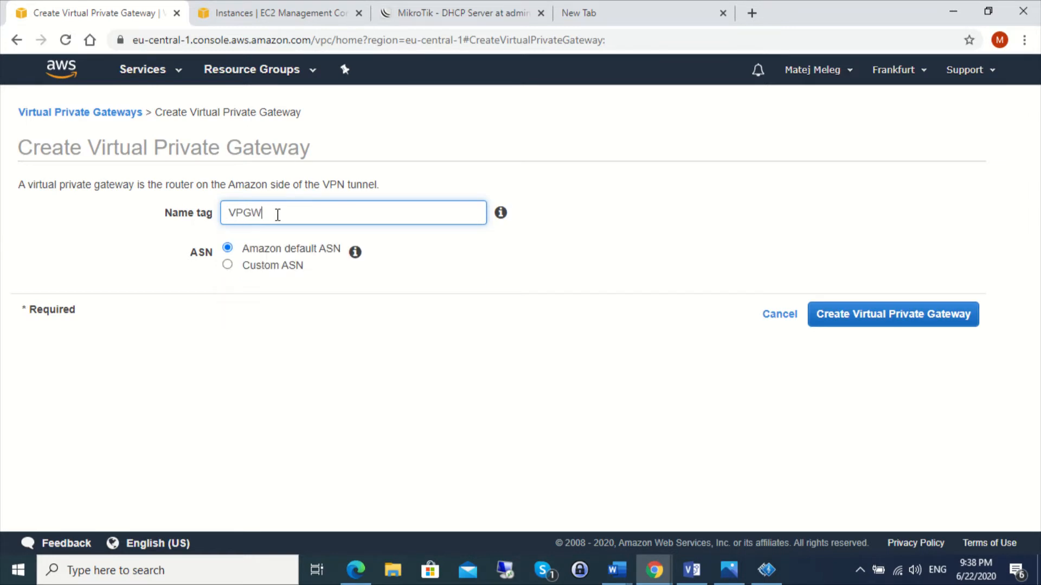
click(853, 331)
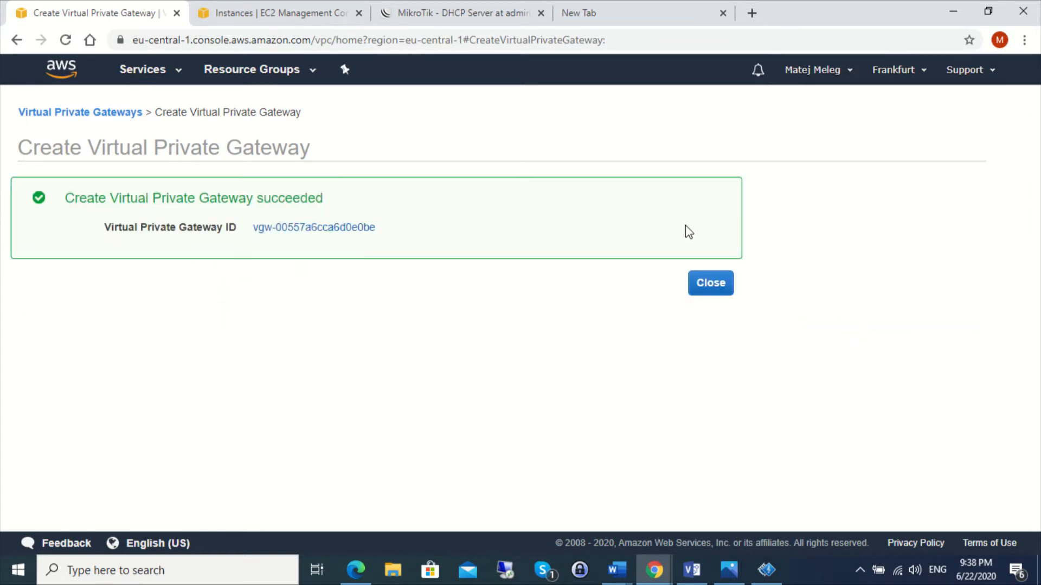
click(709, 292)
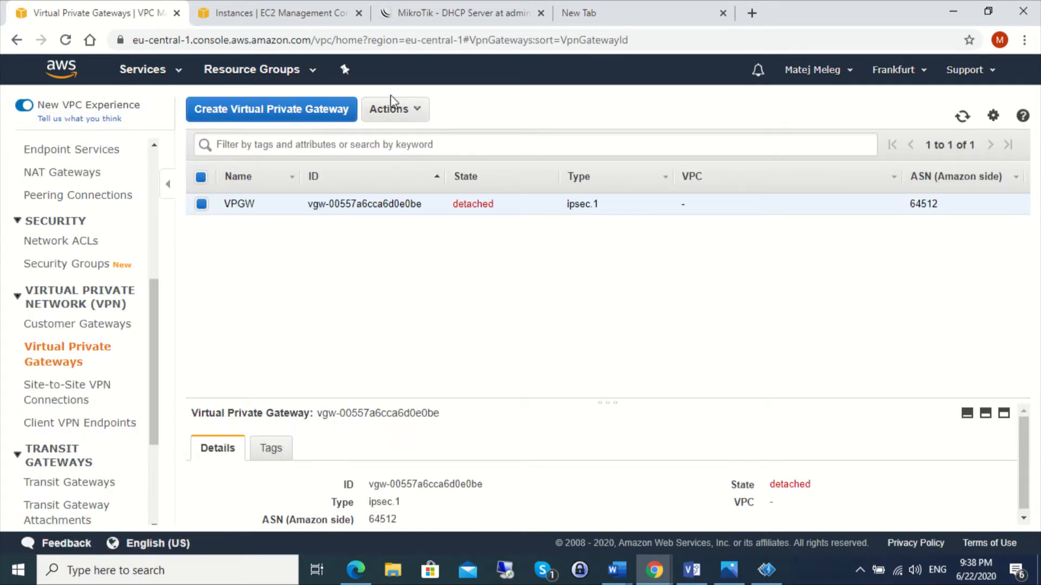
Attach the VPGW virtual private gateway to MYVPC and refresh the gateway list.
click(394, 110)
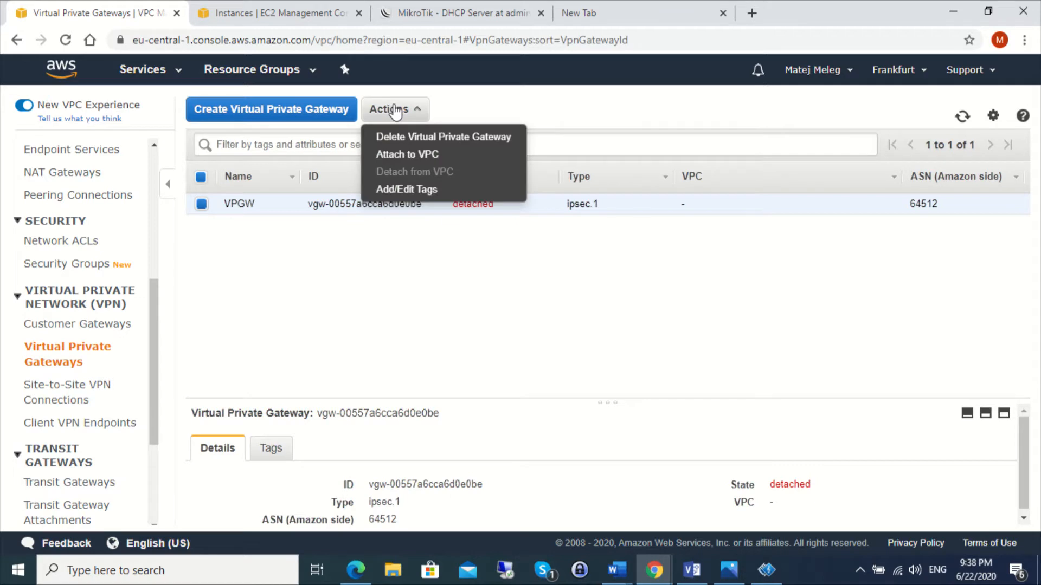
click(406, 157)
click(440, 254)
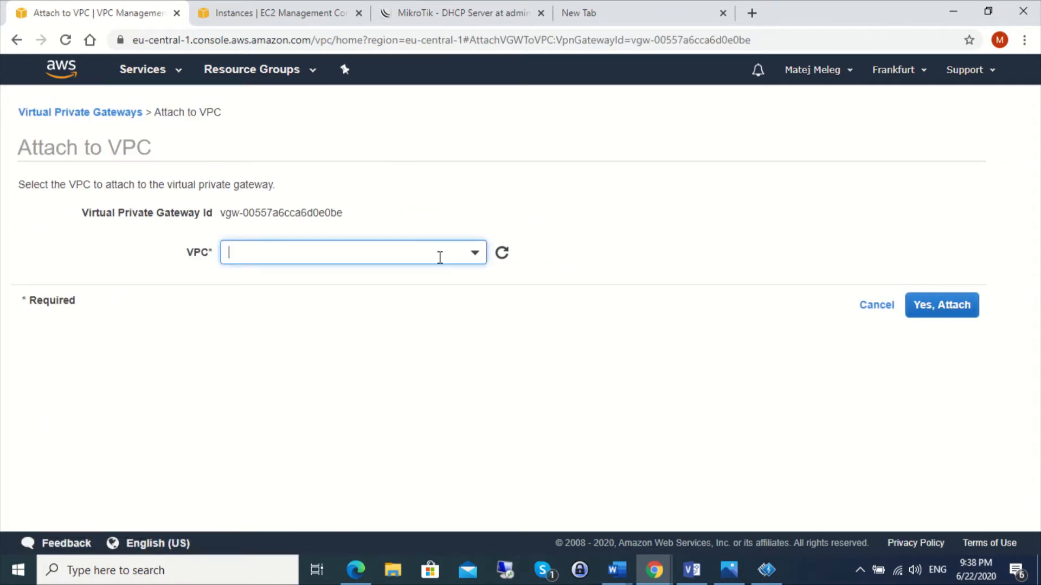
click(299, 319)
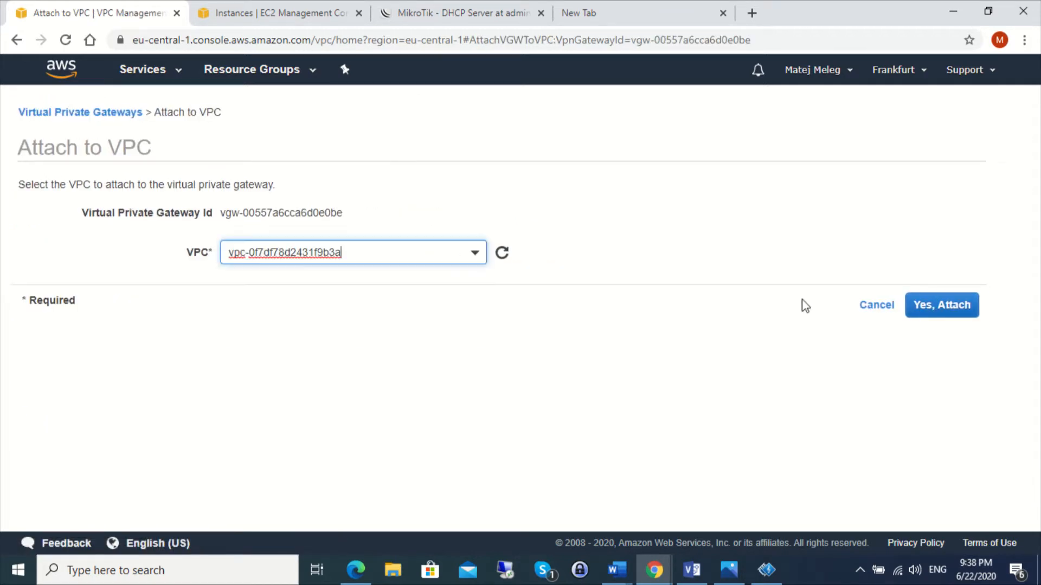
click(945, 305)
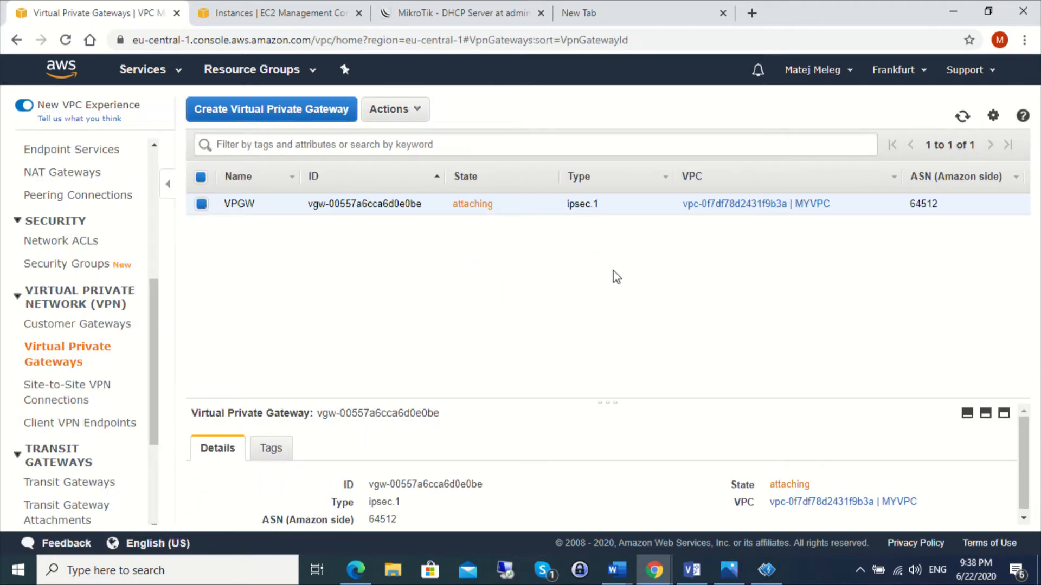
click(963, 119)
Create a customer gateway named CGW with static routing and the IP address 78.99.1.248.
click(79, 326)
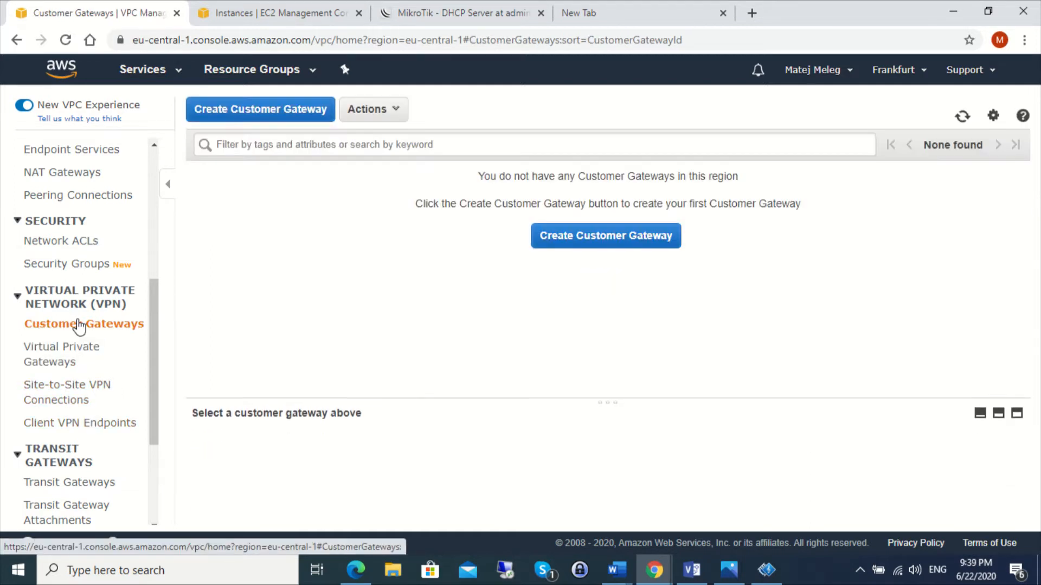
click(589, 231)
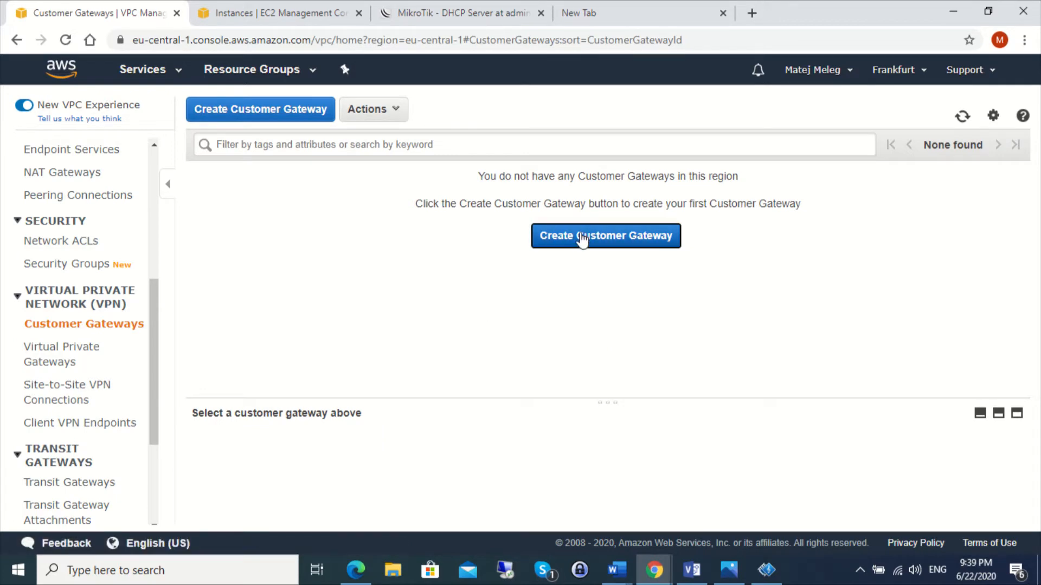
click(282, 281)
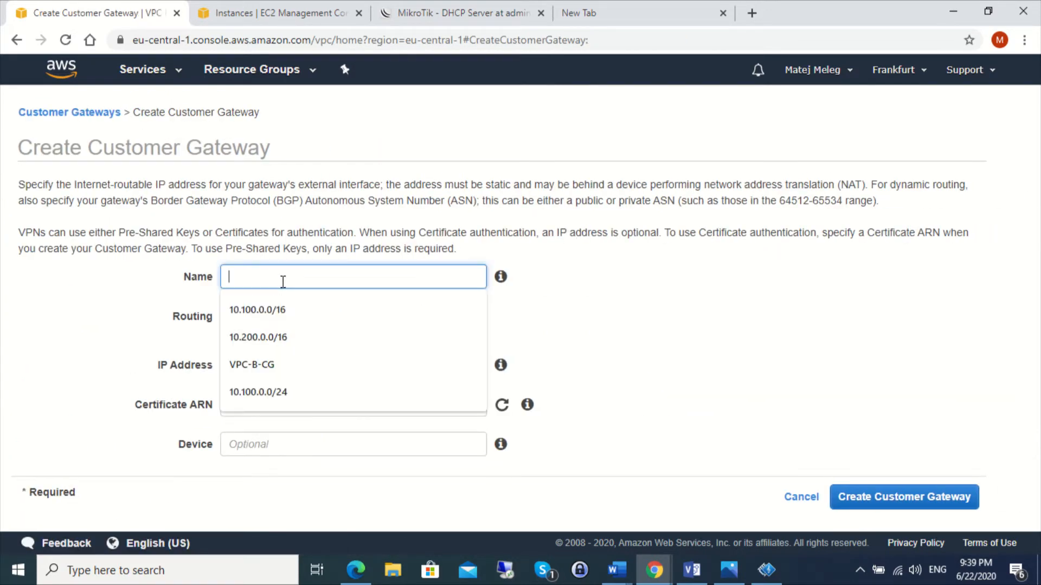
text(CGW)
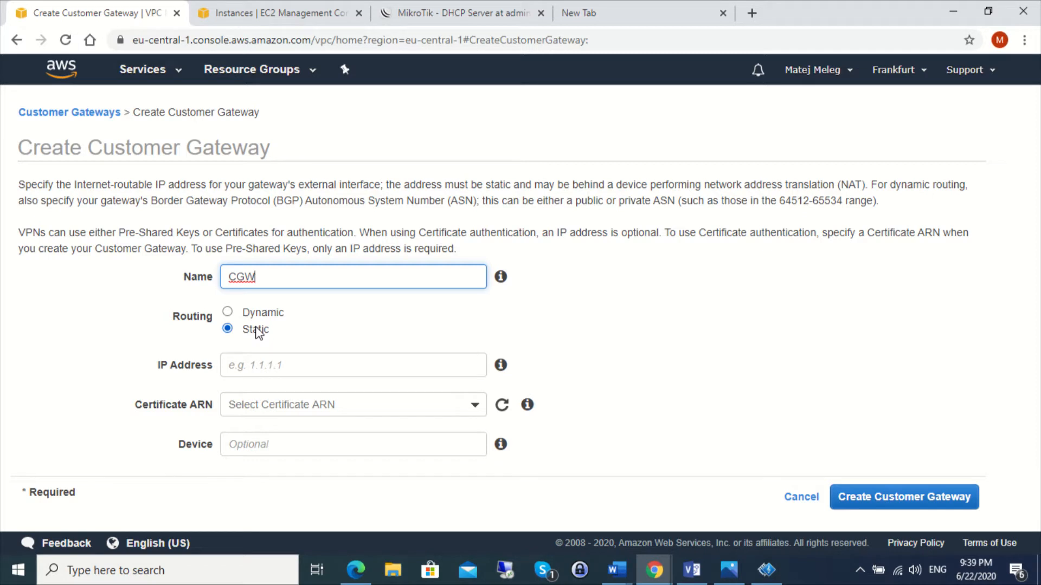
click(285, 368)
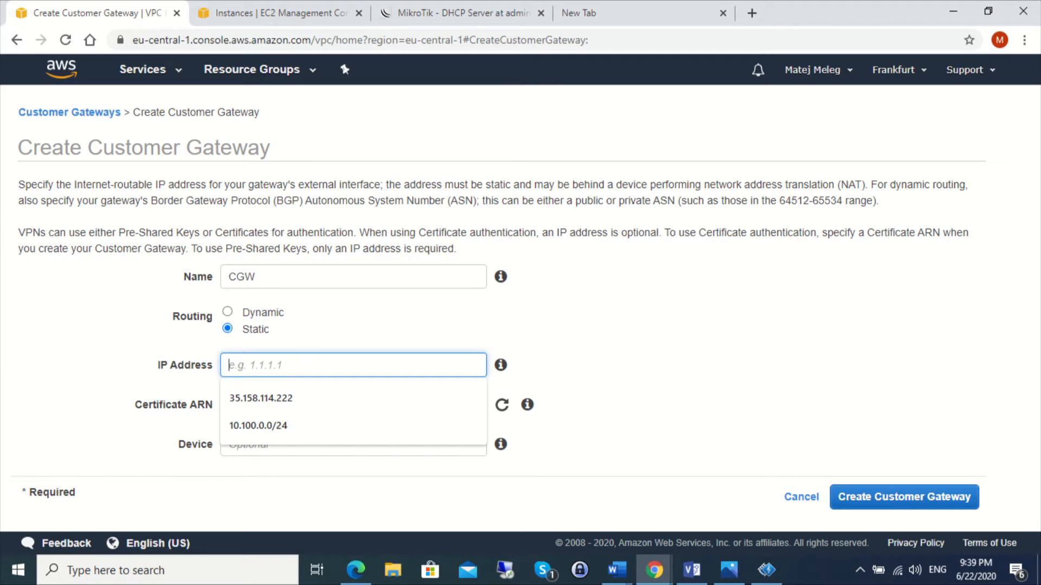
key(alt+Tab)
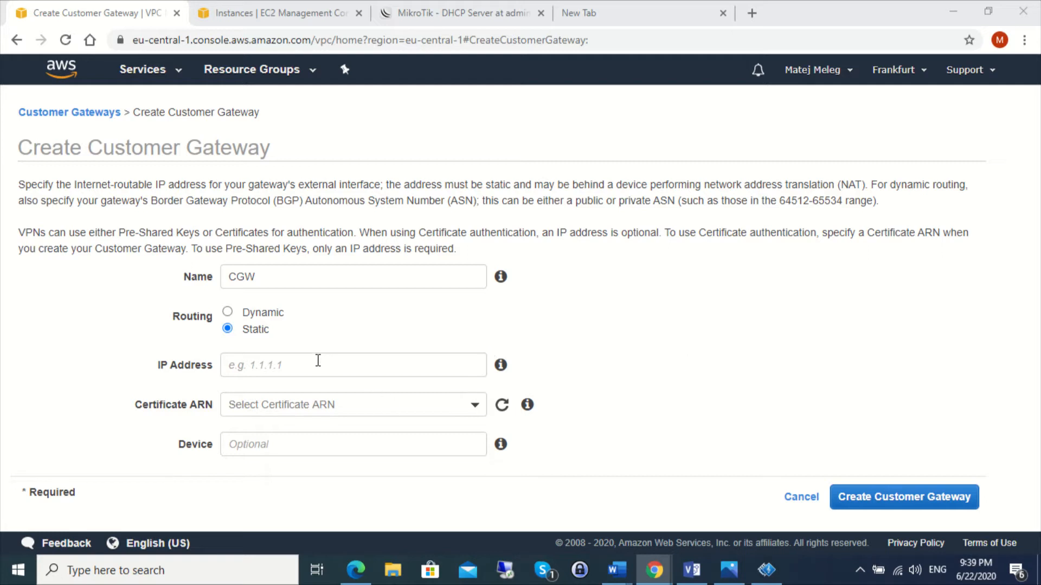
click(302, 370)
text(78.99.1.248)
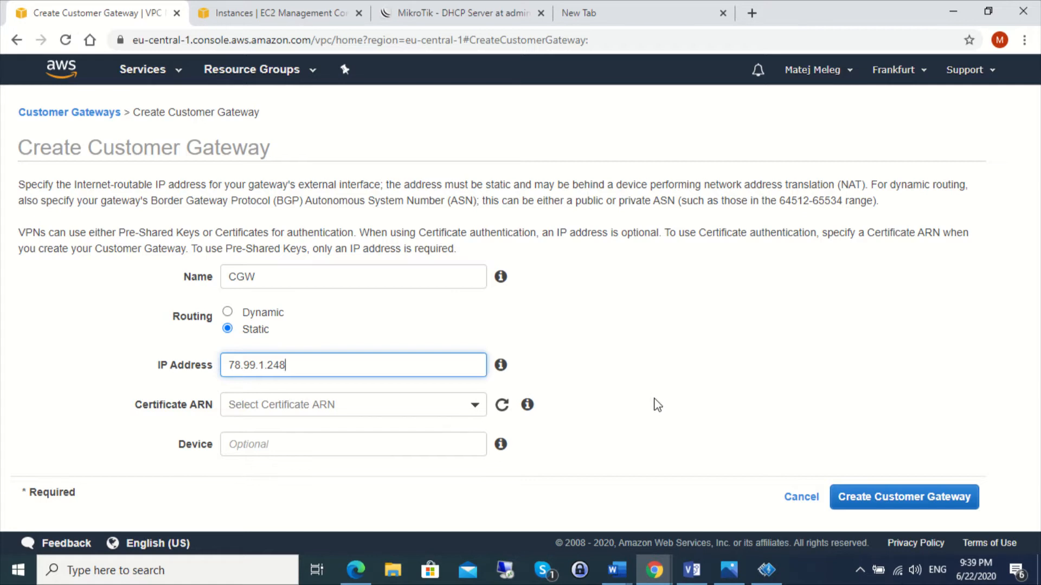
click(904, 507)
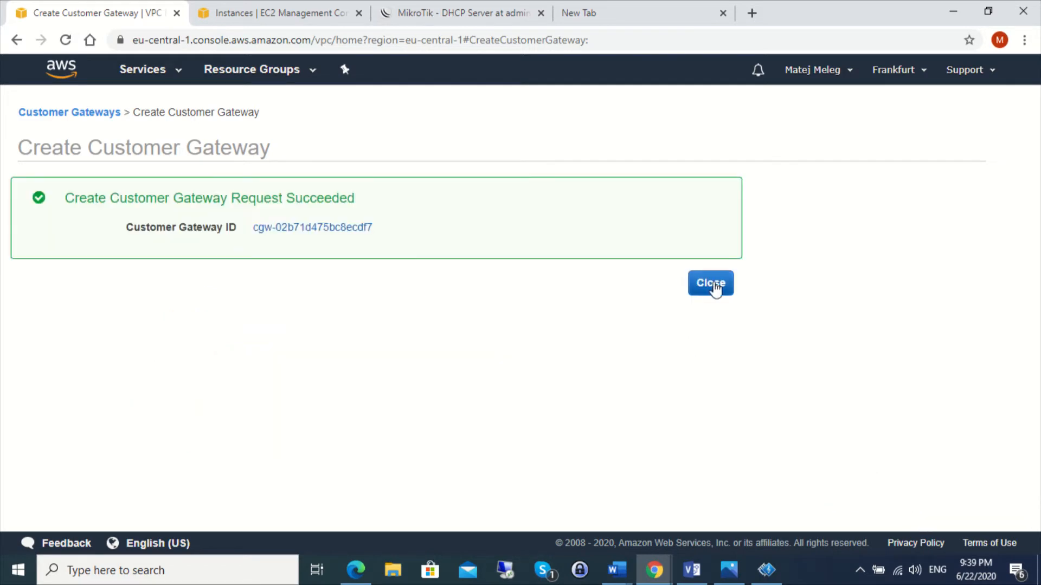
click(713, 286)
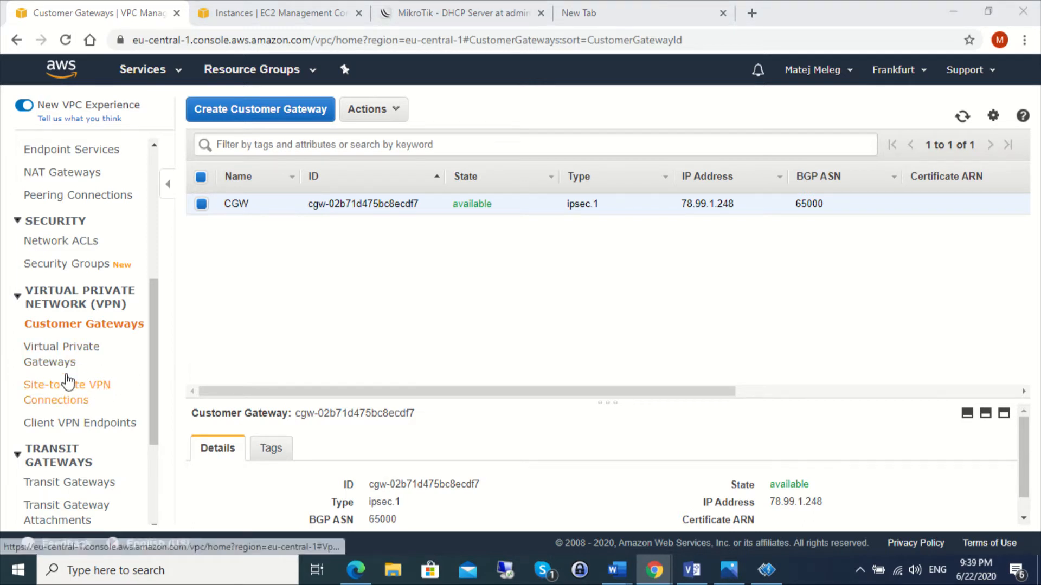
Start a site-to-site VPN connection with the name tag VPN, using virtual private gateway VPGW and existing customer gateway CGW.
click(57, 403)
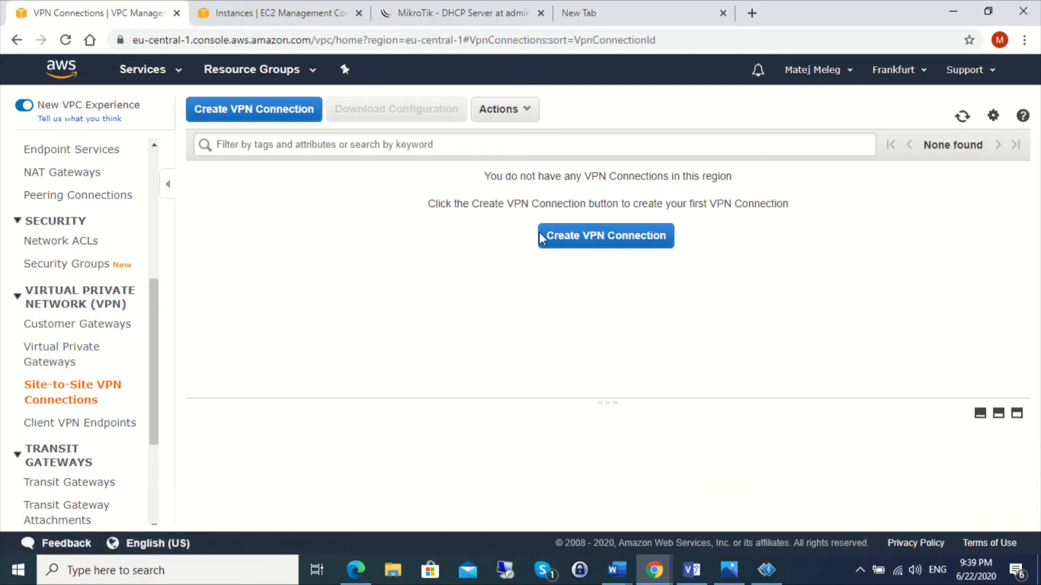
click(623, 237)
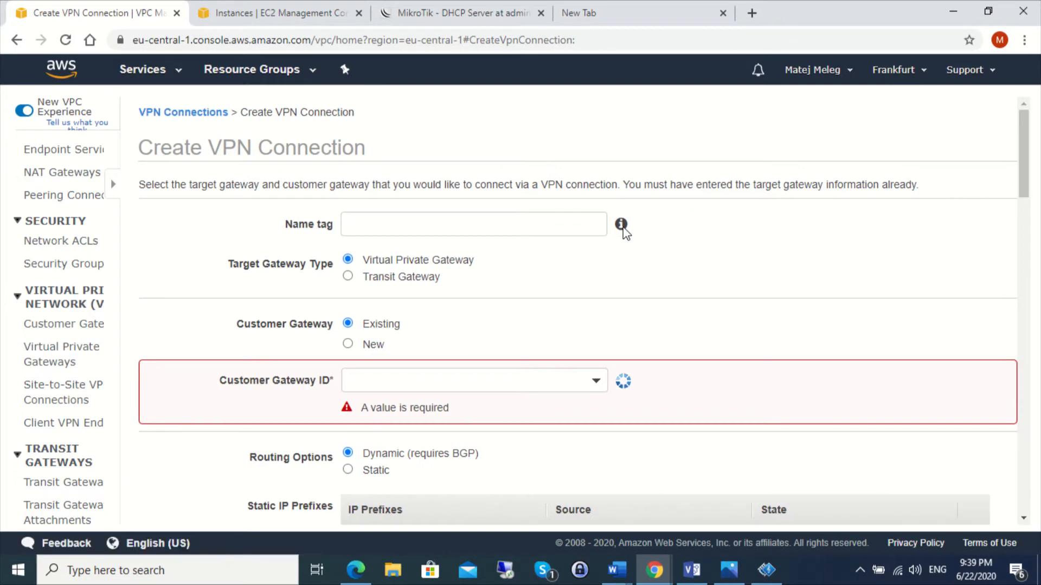
click(305, 221)
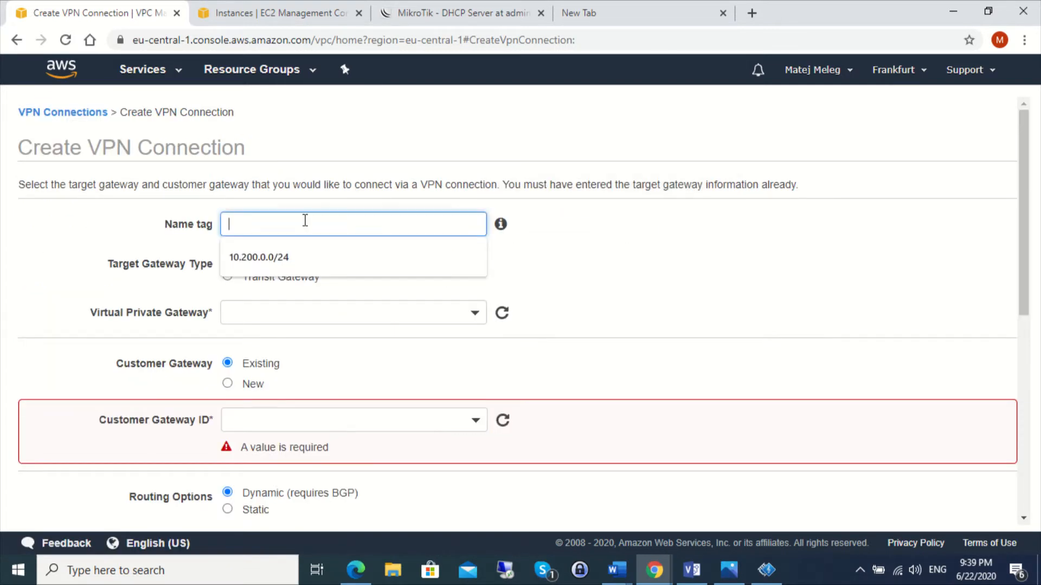
text(VPN)
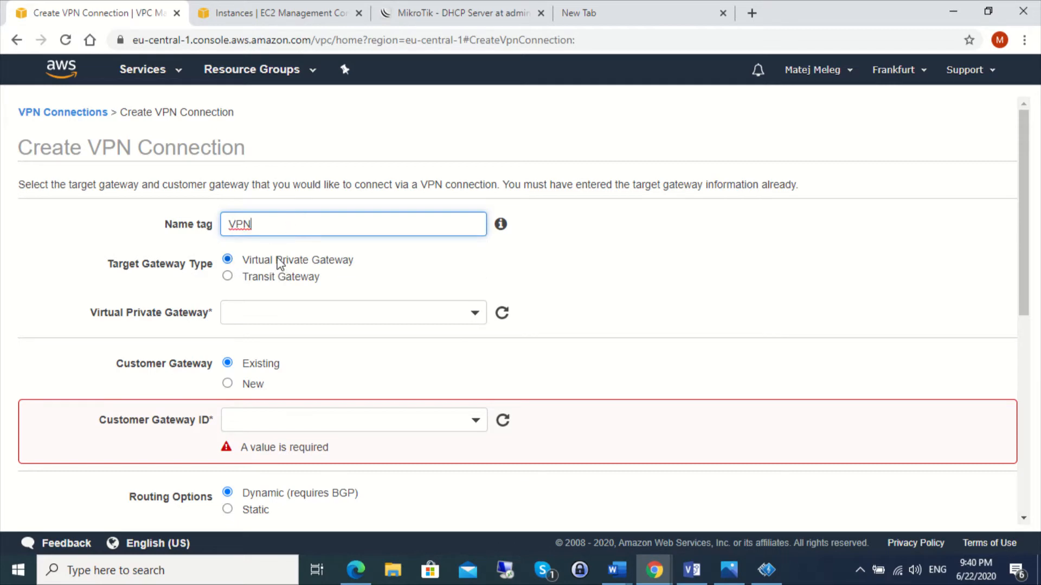
click(262, 310)
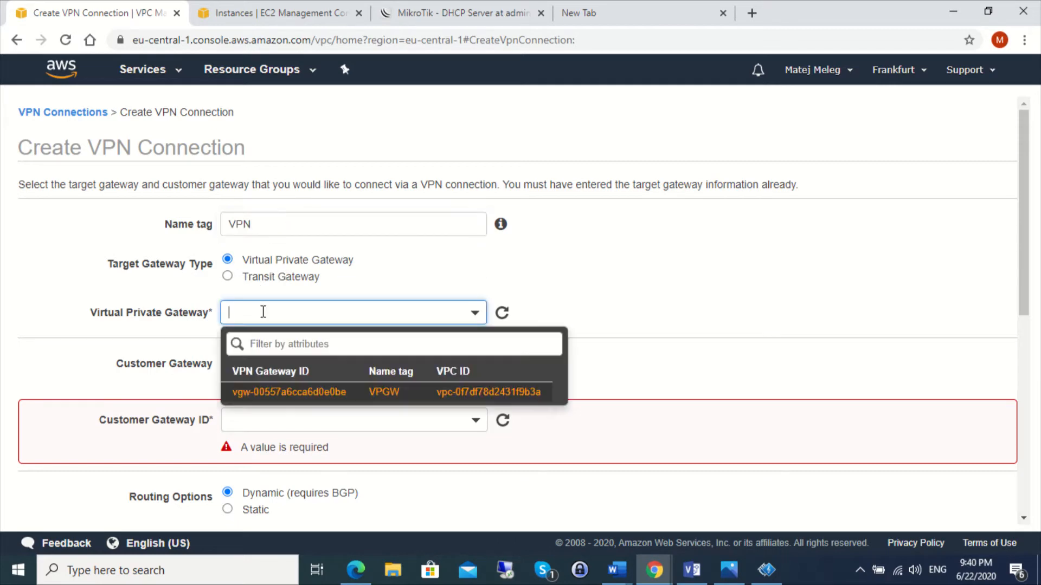
click(281, 392)
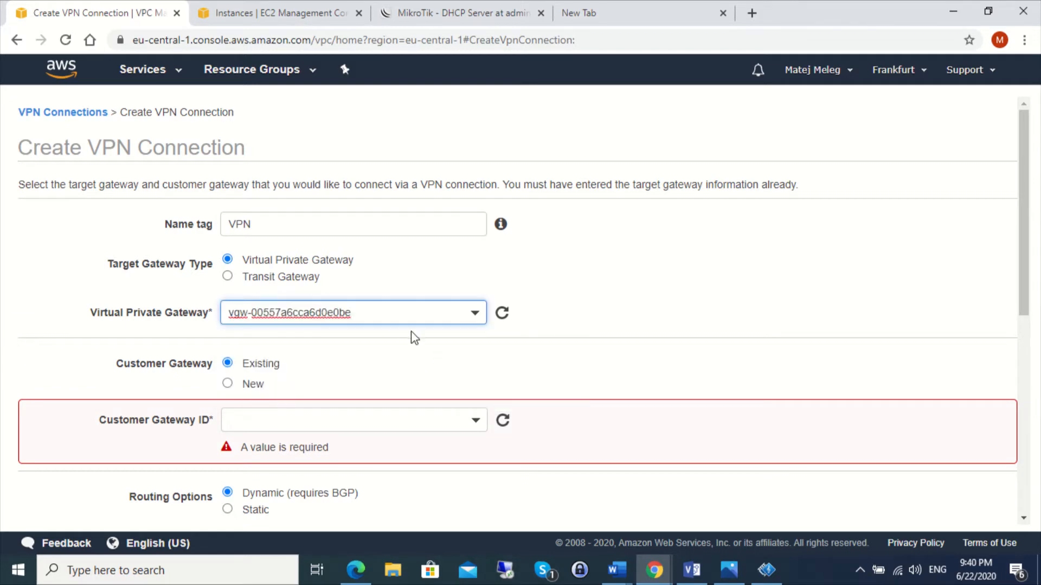
scroll(381, 332, down, 1)
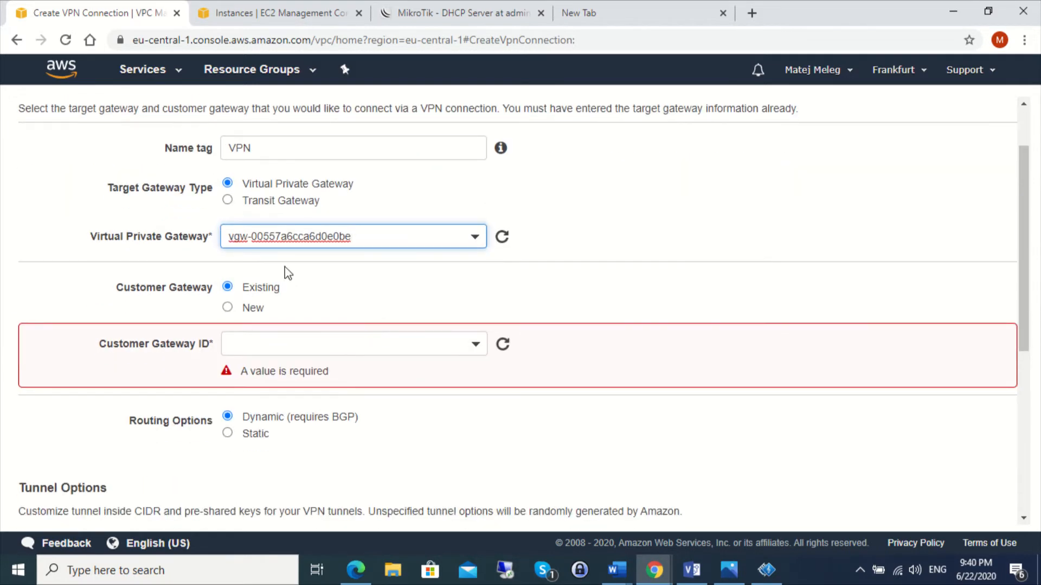
click(390, 343)
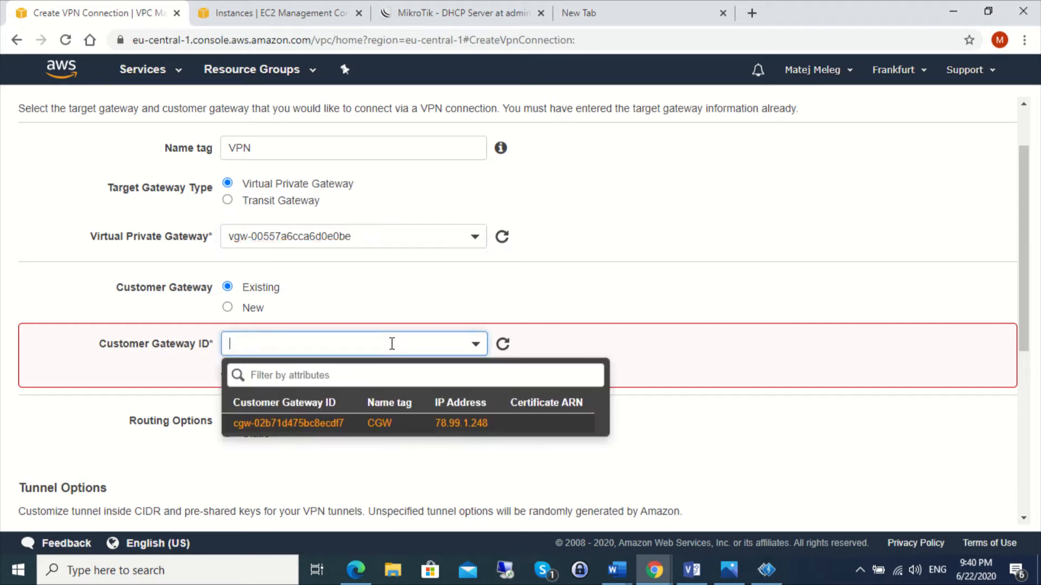
click(340, 424)
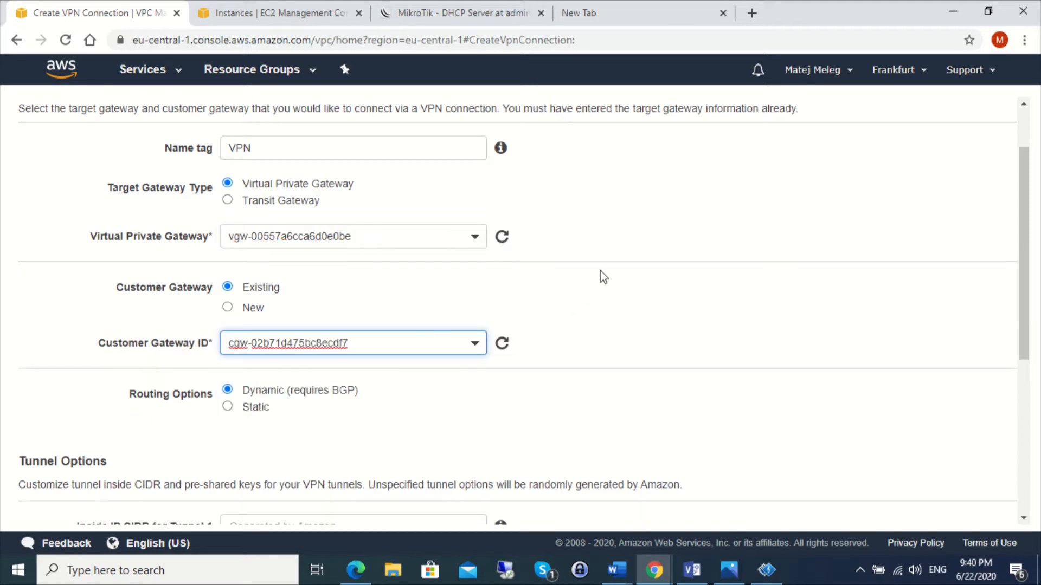
Choose static routing with the IP prefix 192.168.88.0/24, create the VPN connection with default tunnel options, and refresh the connection list.
click(227, 408)
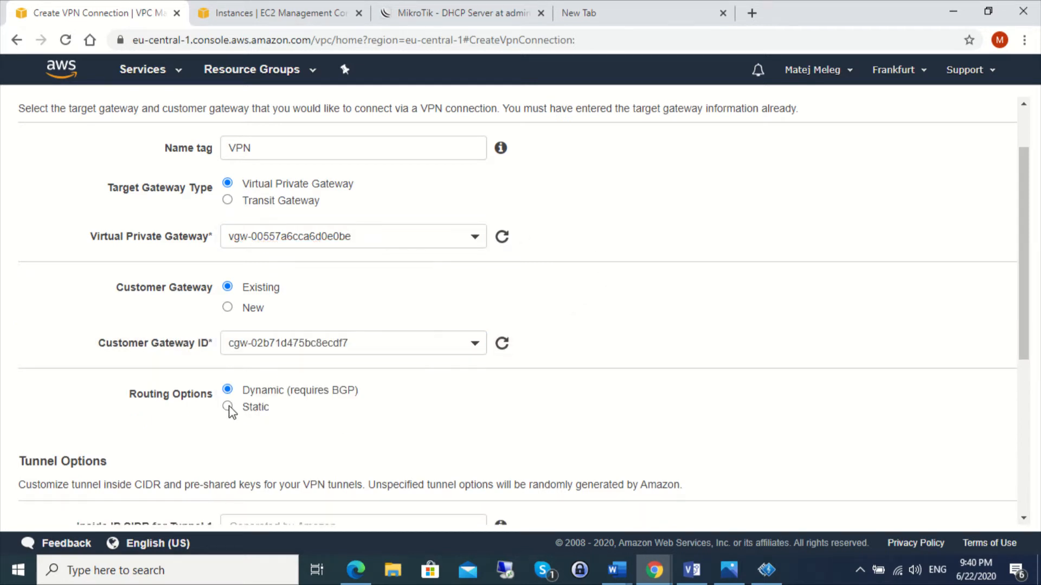
scroll(606, 325, down, 3)
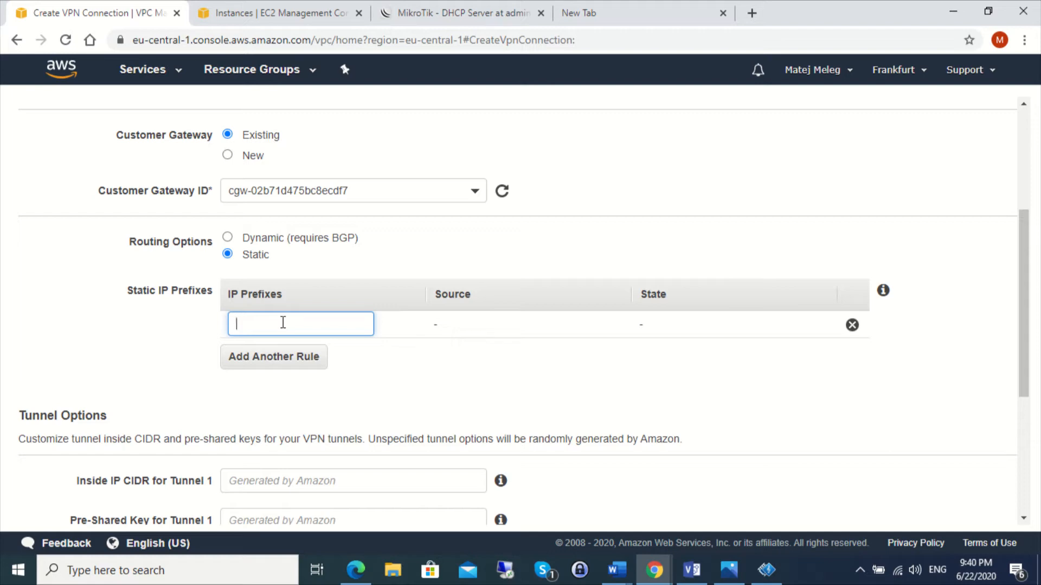
text(192.168.88.0/24)
scroll(435, 325, down, 3)
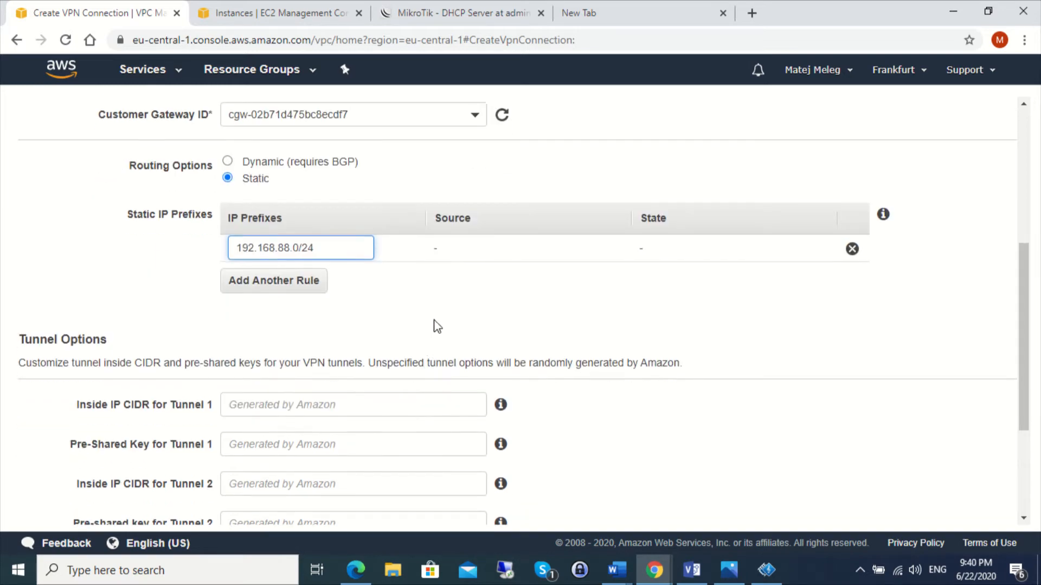
scroll(565, 307, down, 2)
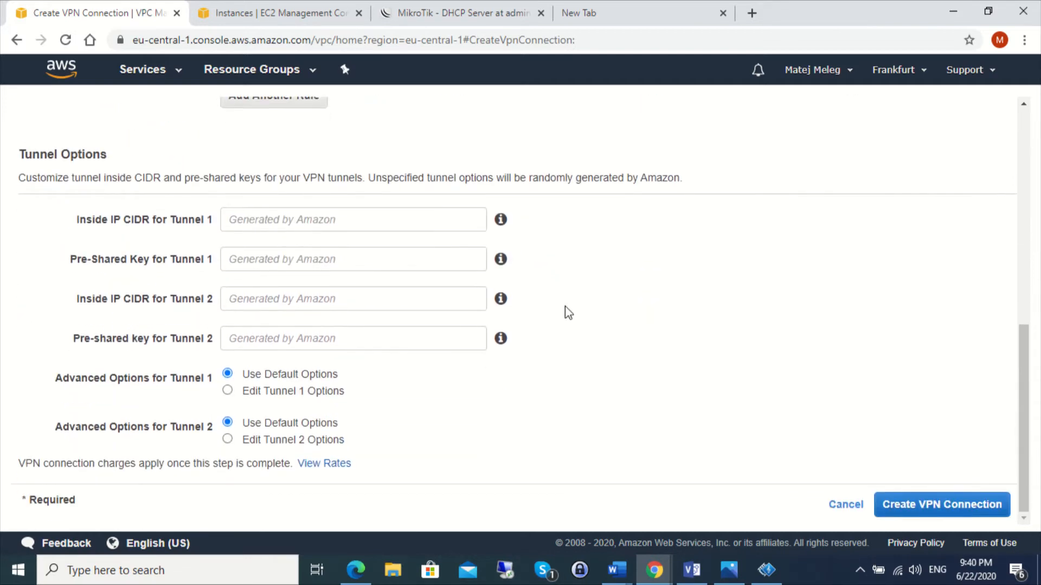
click(957, 514)
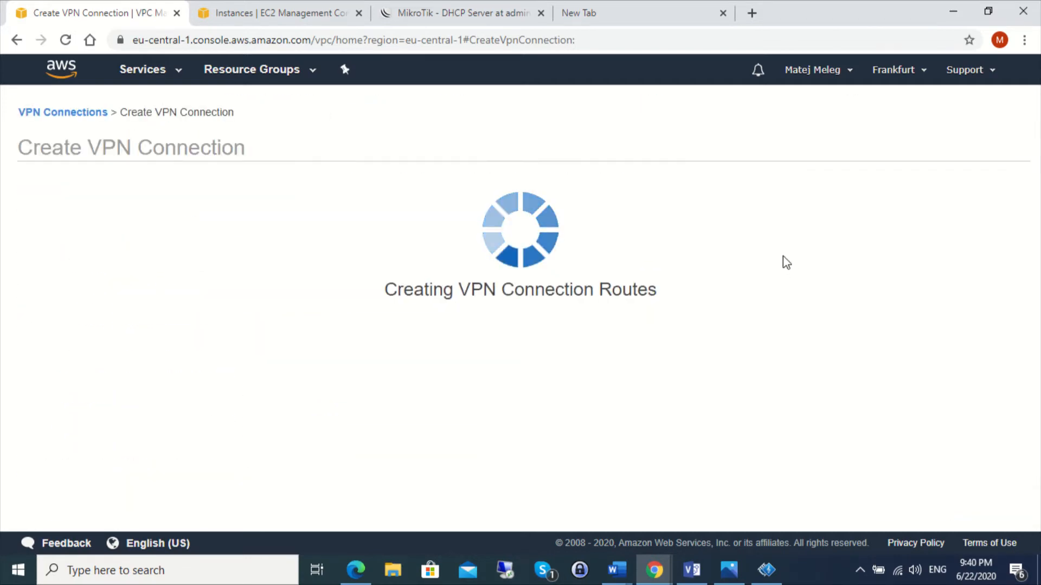
click(707, 281)
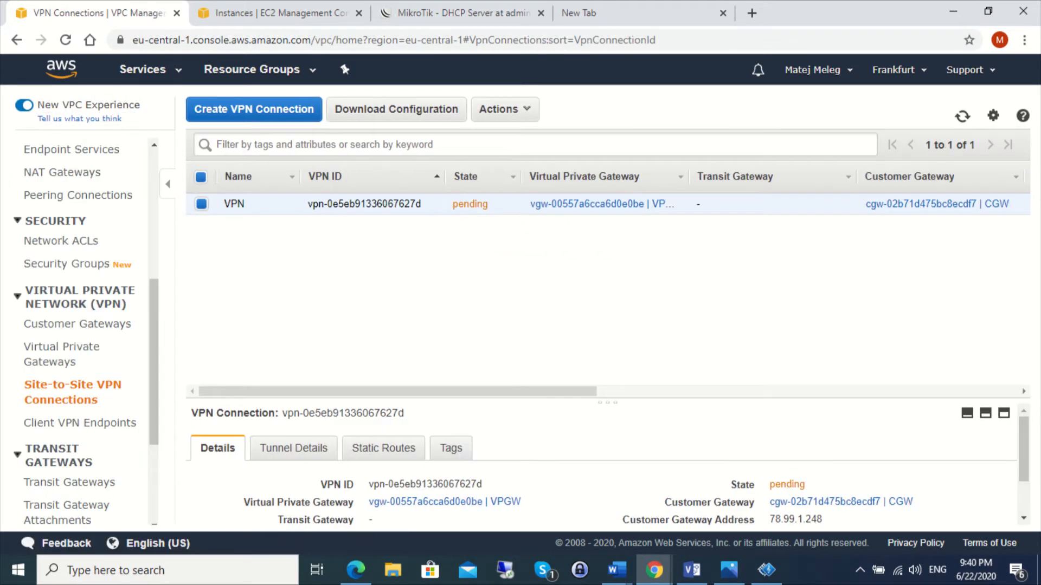
click(962, 117)
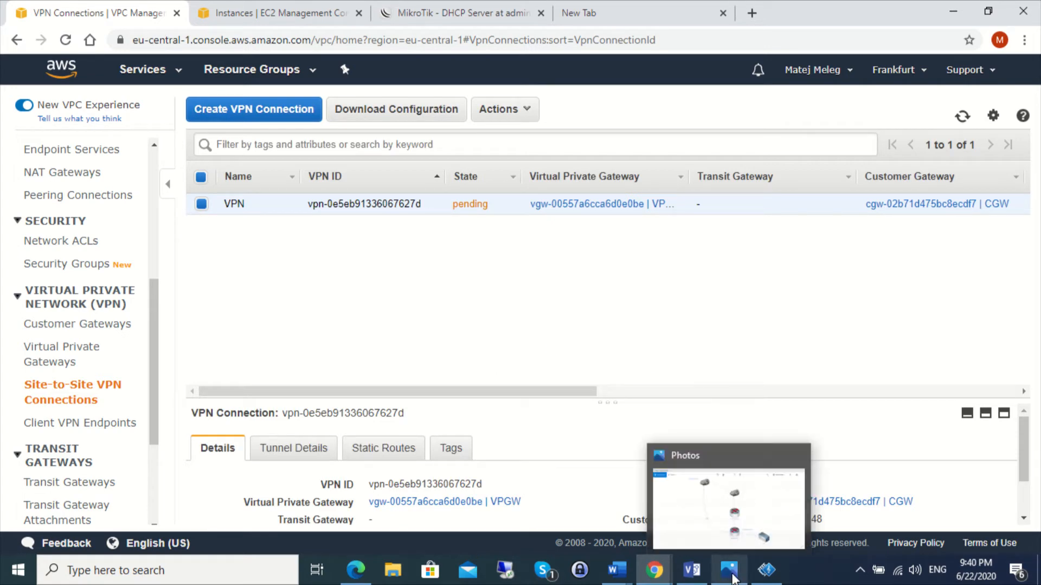
click(770, 571)
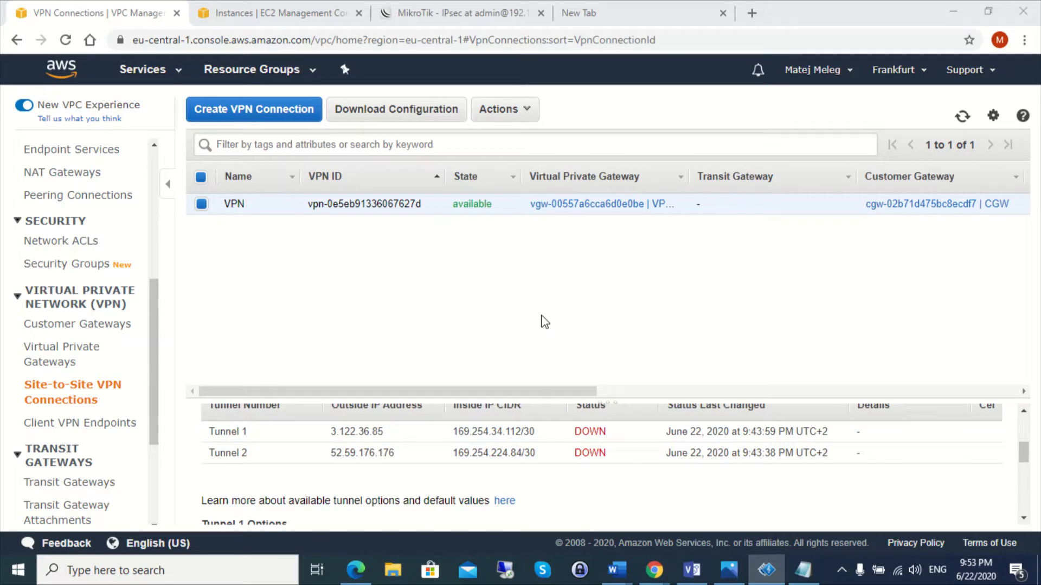
Download the VPN connection's configuration file for Mikrotik RouterOS 6.36 and review its IPsec tunnel instructions.
click(377, 109)
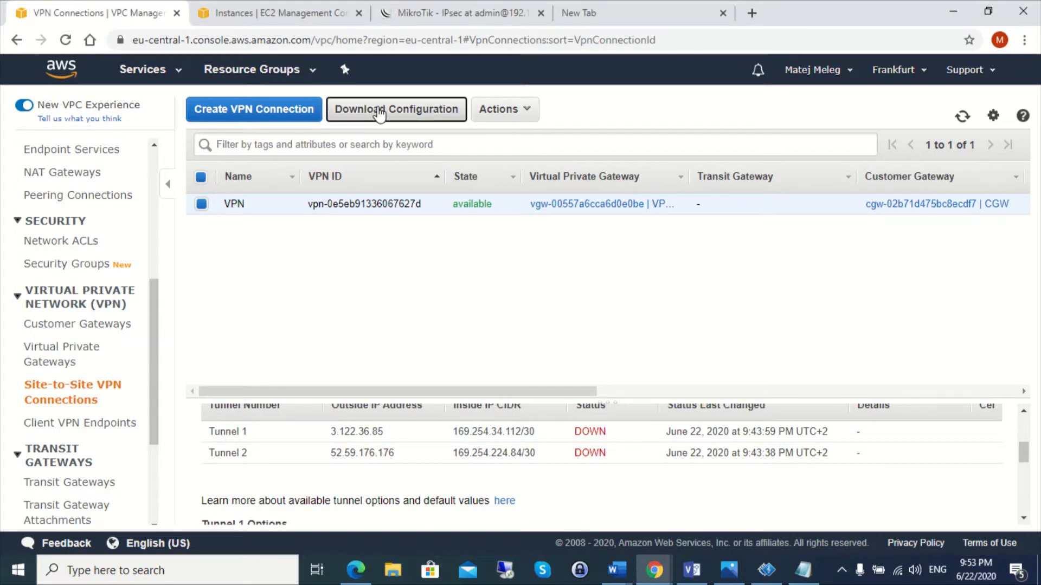
click(683, 279)
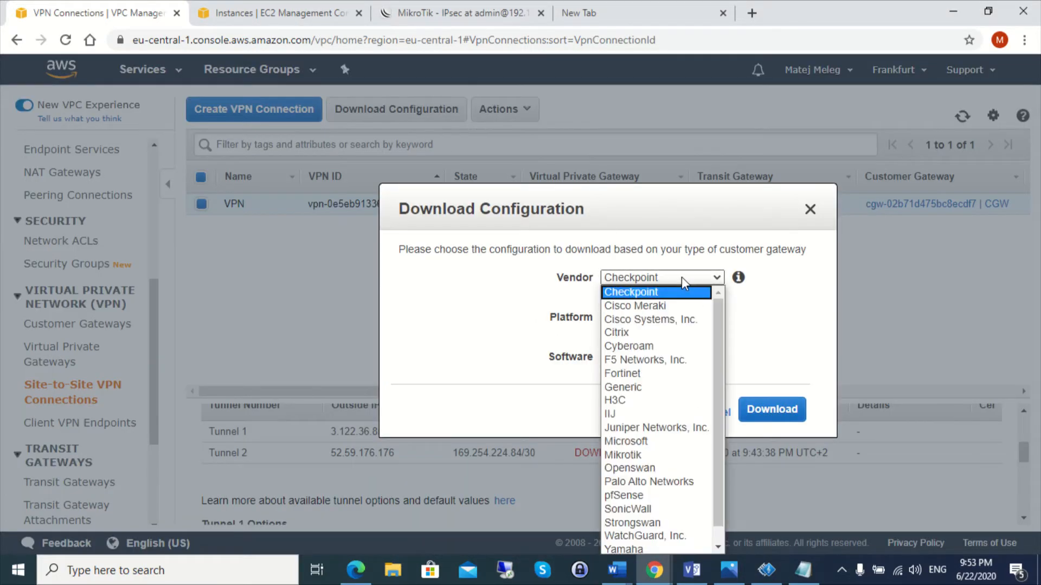
click(623, 456)
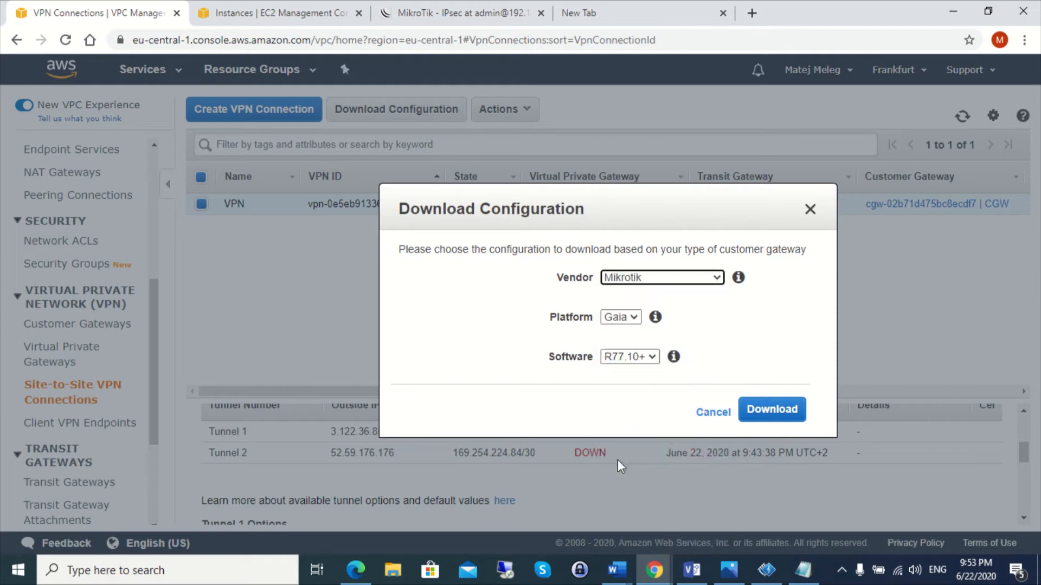
click(772, 409)
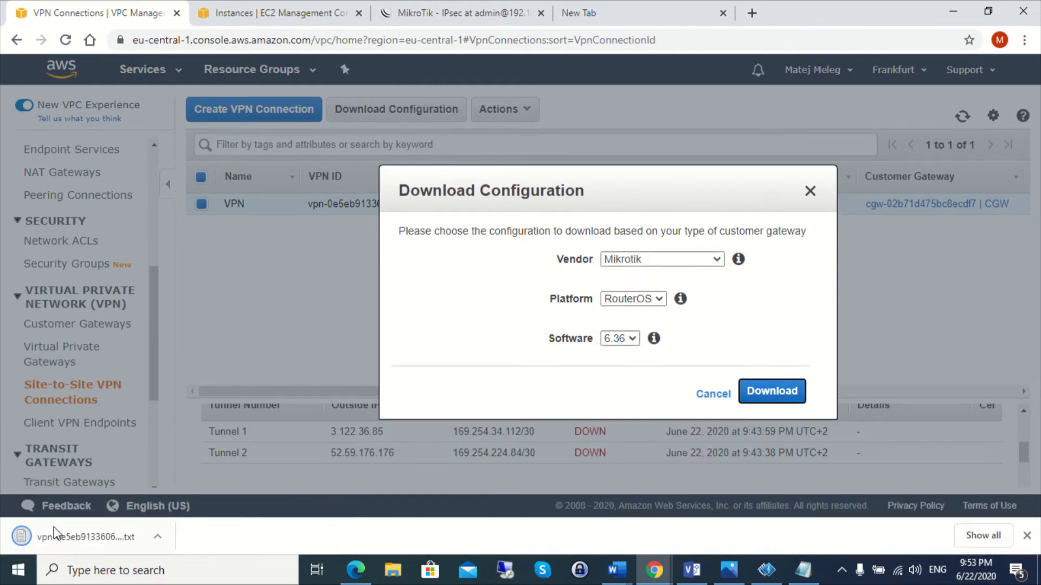
click(80, 539)
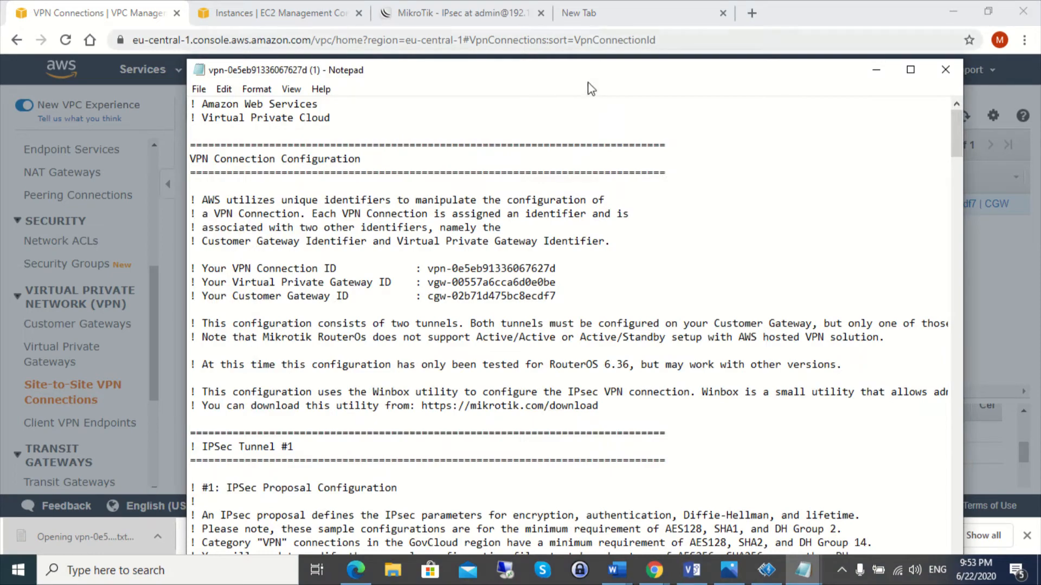
scroll(606, 129, down, 14)
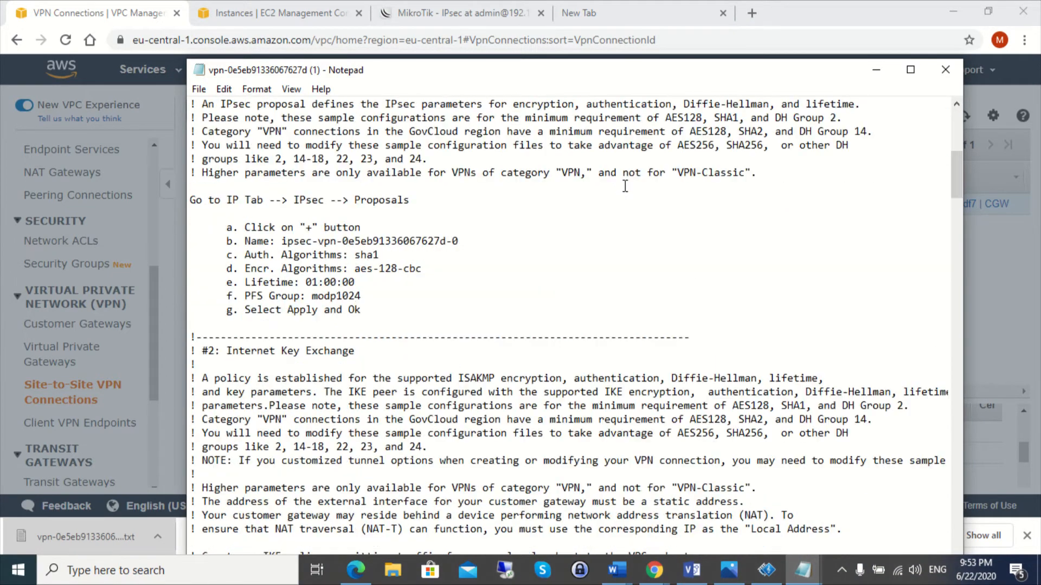
scroll(625, 186, down, 20)
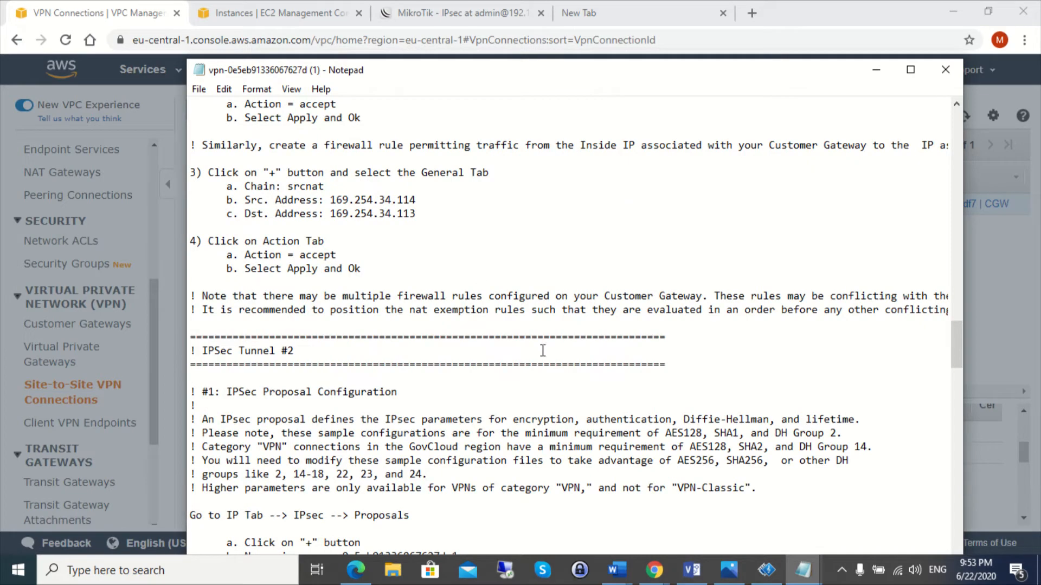
scroll(774, 319, up, 7)
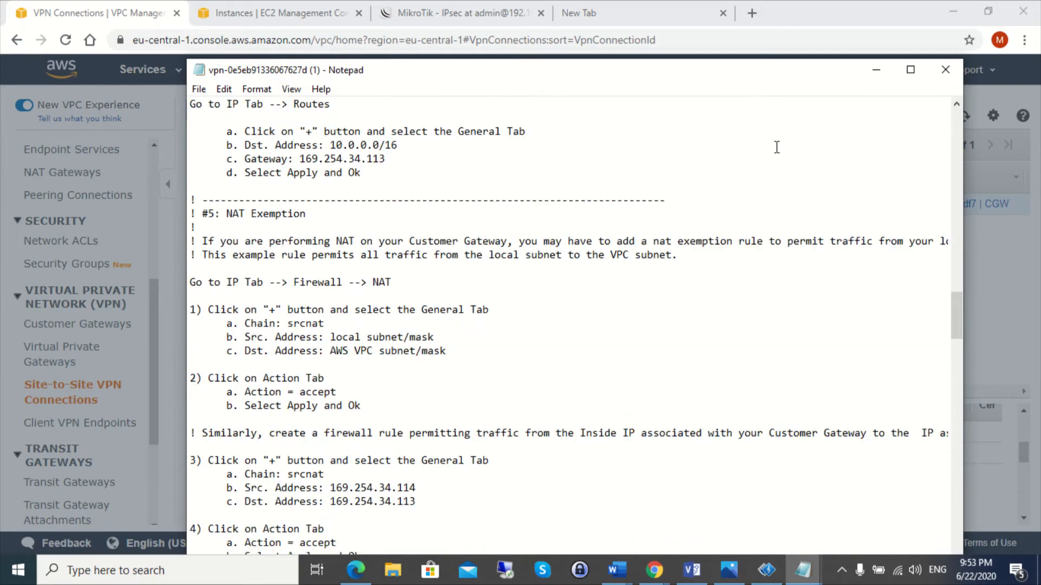
drag(715, 66, 0, 217)
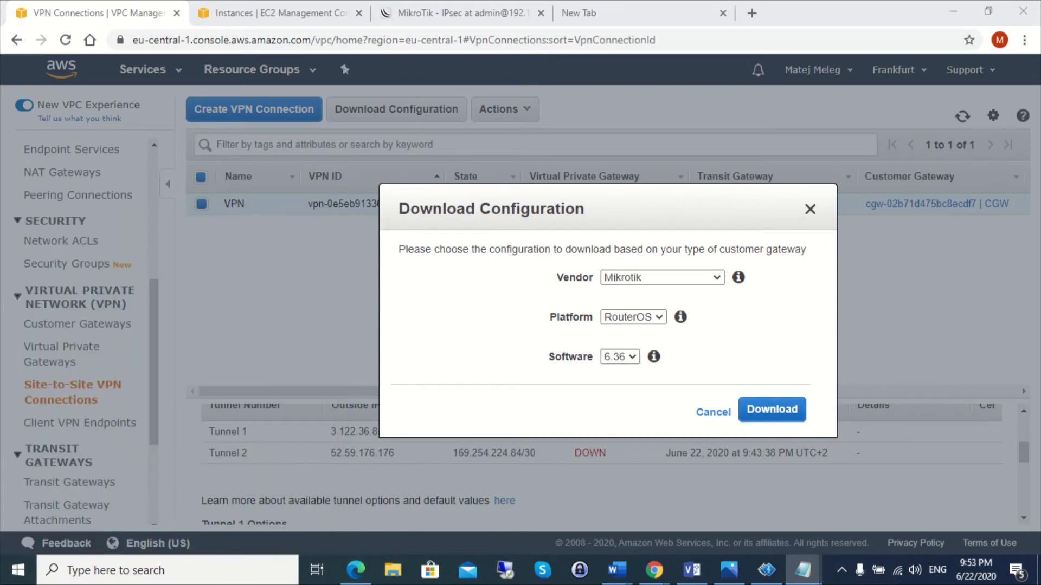
click(809, 210)
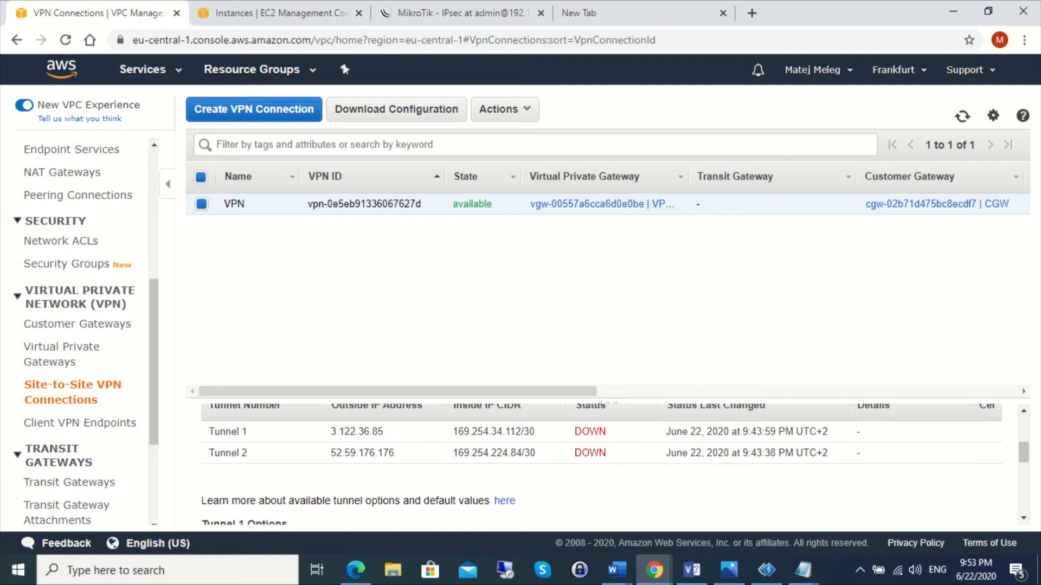
In the MikroTik router's WebFig, add an IPsec policy proposal with sha1, only aes-128 cbc encryption, lifetime 01:00:00 and PFS group modp1024.
click(437, 18)
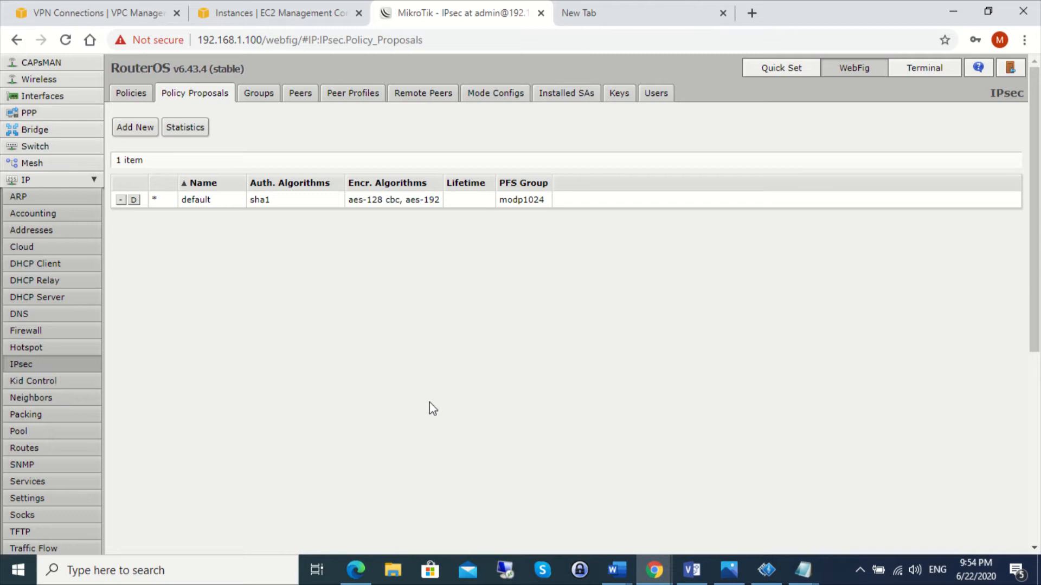
key(alt+Tab)
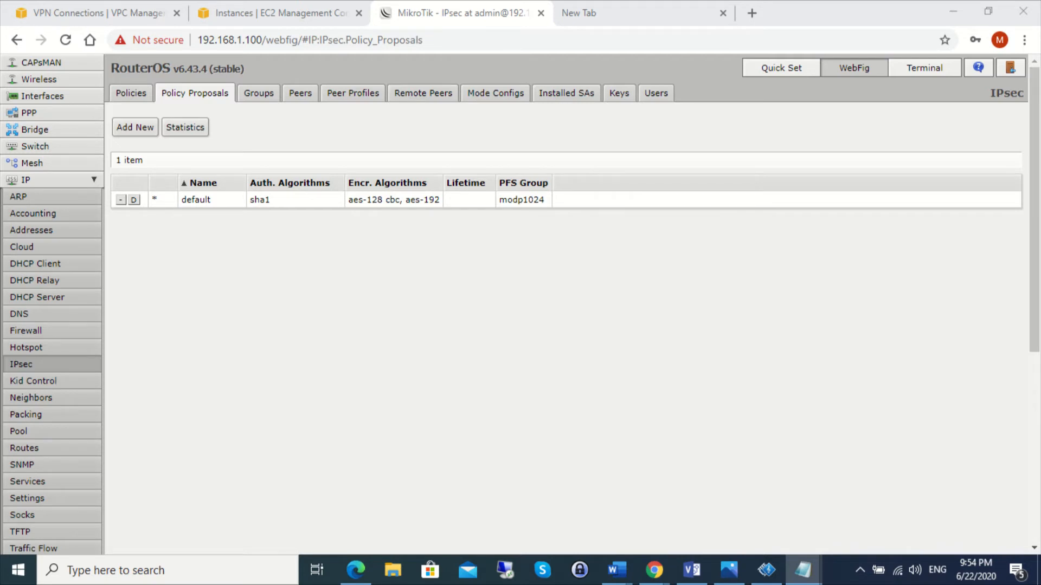
click(137, 128)
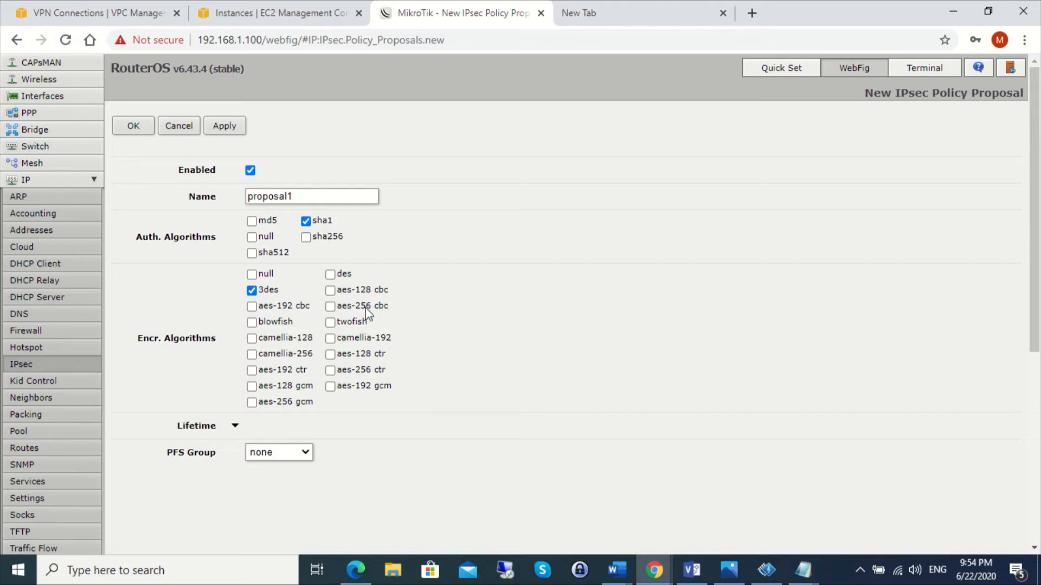
click(331, 291)
click(251, 290)
click(235, 426)
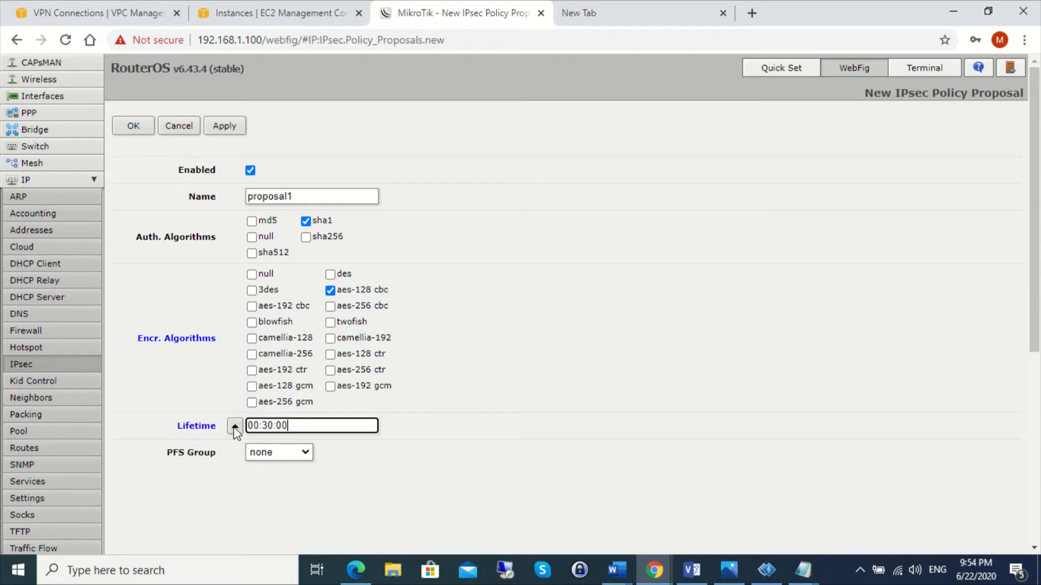
click(260, 426)
click(280, 452)
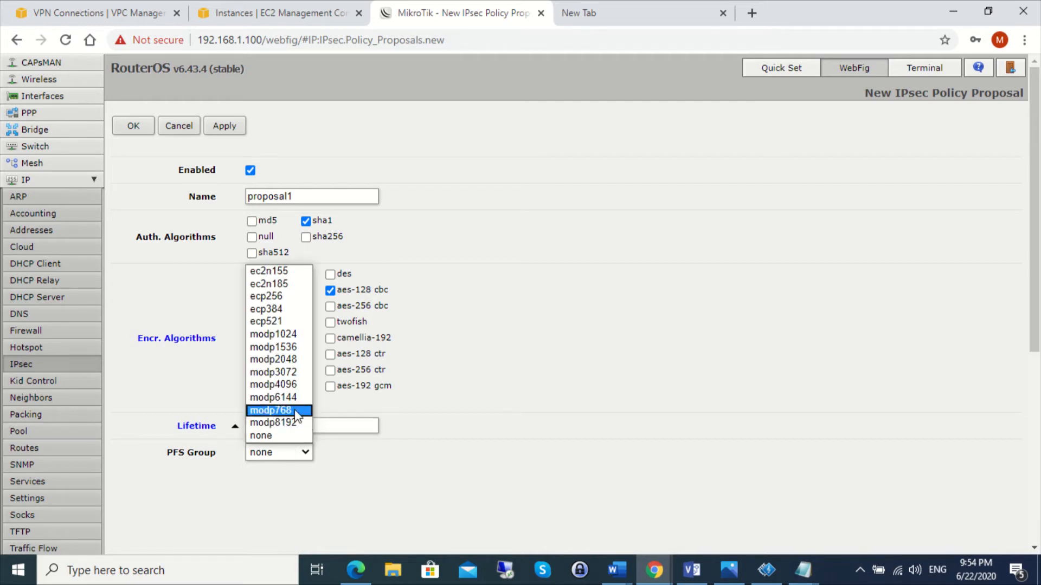
click(287, 333)
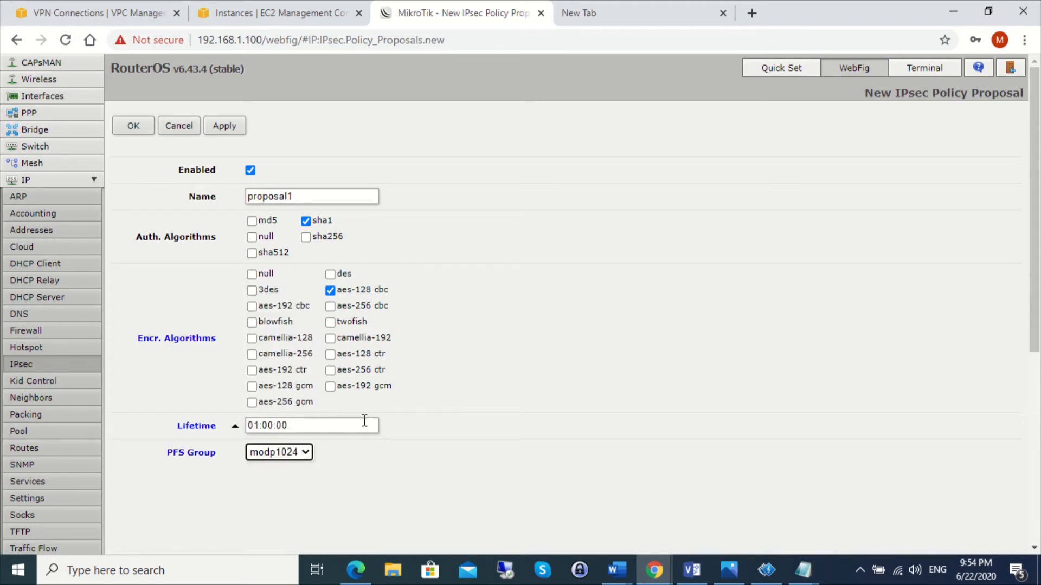
click(225, 129)
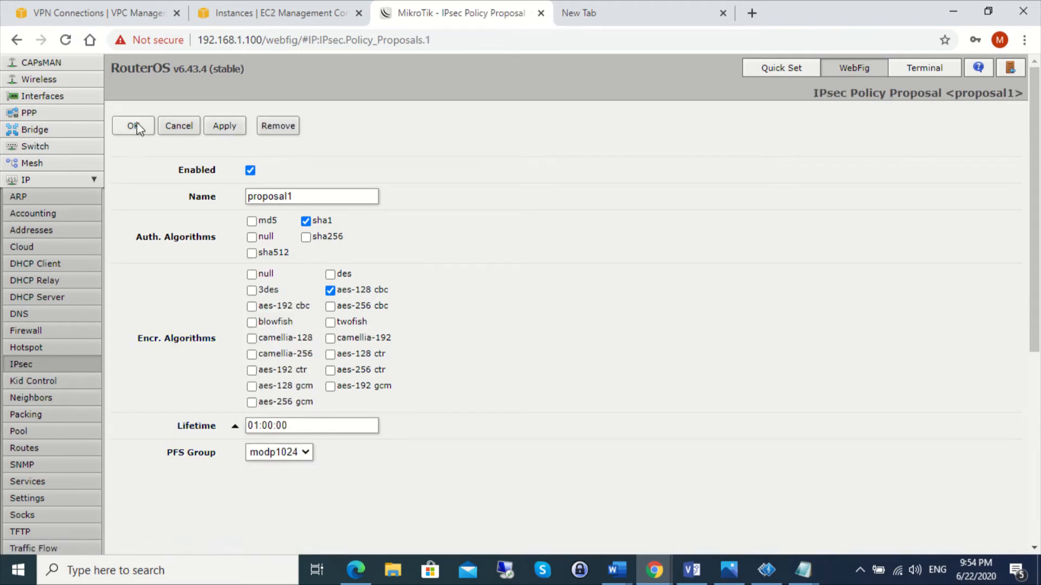
click(132, 125)
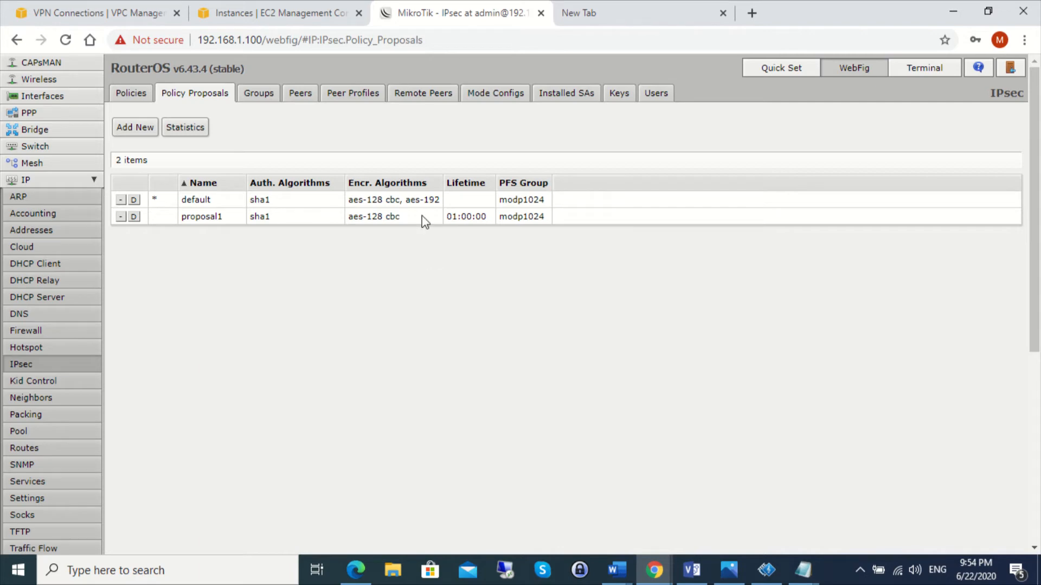
Start a new IPsec policy with source address 192.168.88.0/24 and destination address 10.100.0.0/24.
click(142, 101)
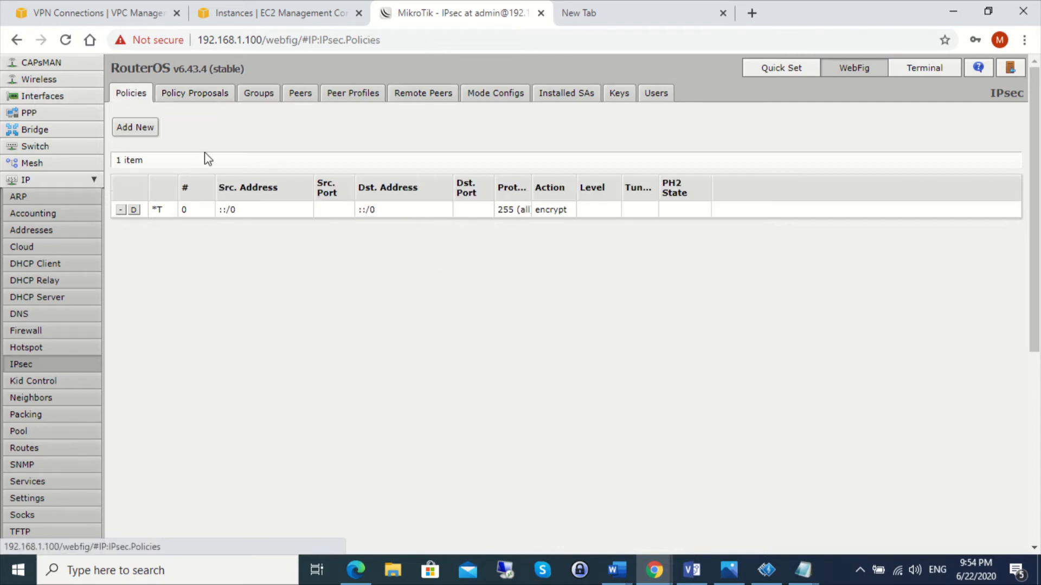
click(135, 127)
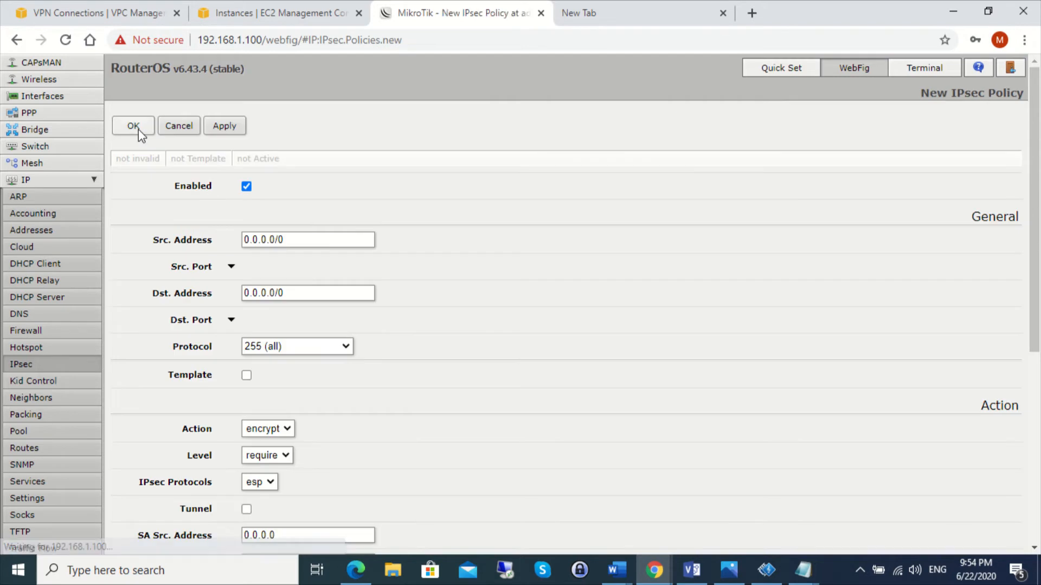
triple_click(296, 240)
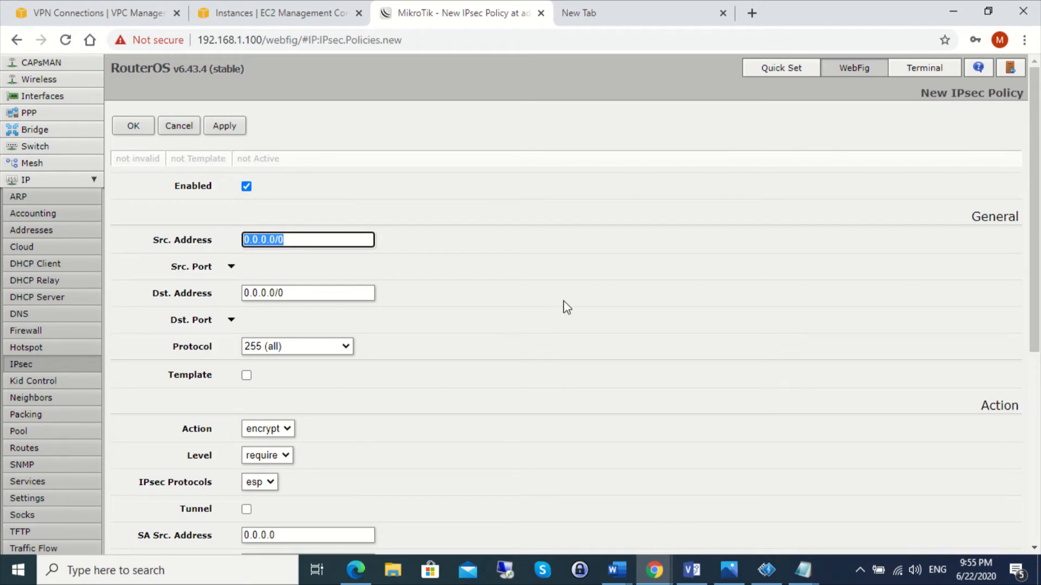
text(19)
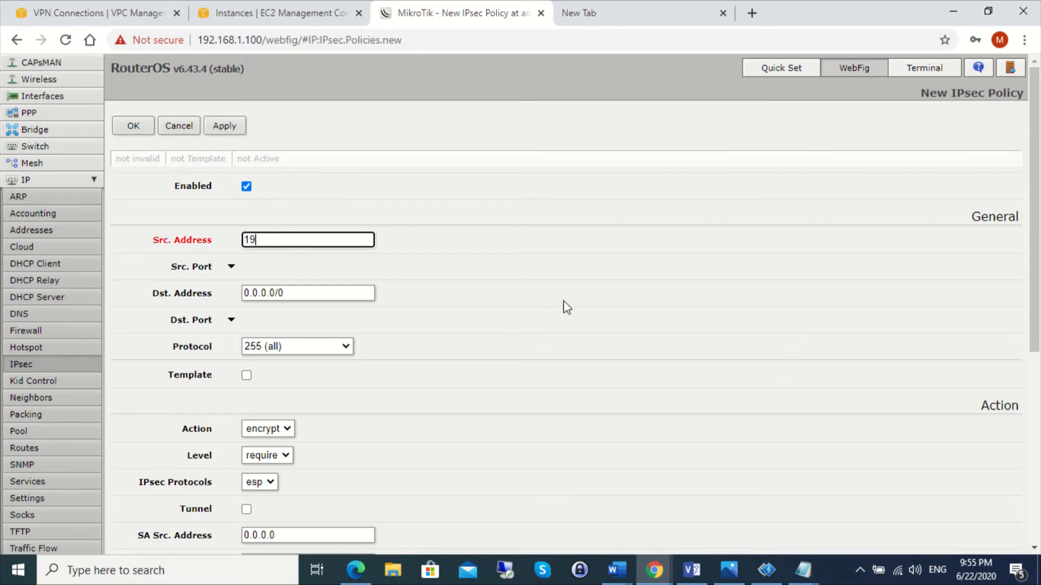
text(2.168.88.0/24)
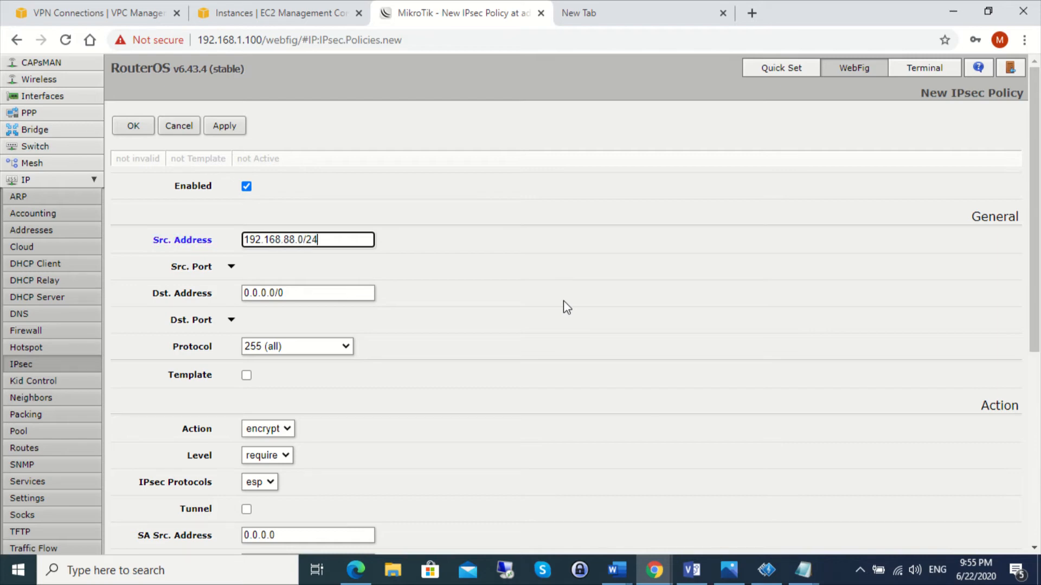
triple_click(291, 292)
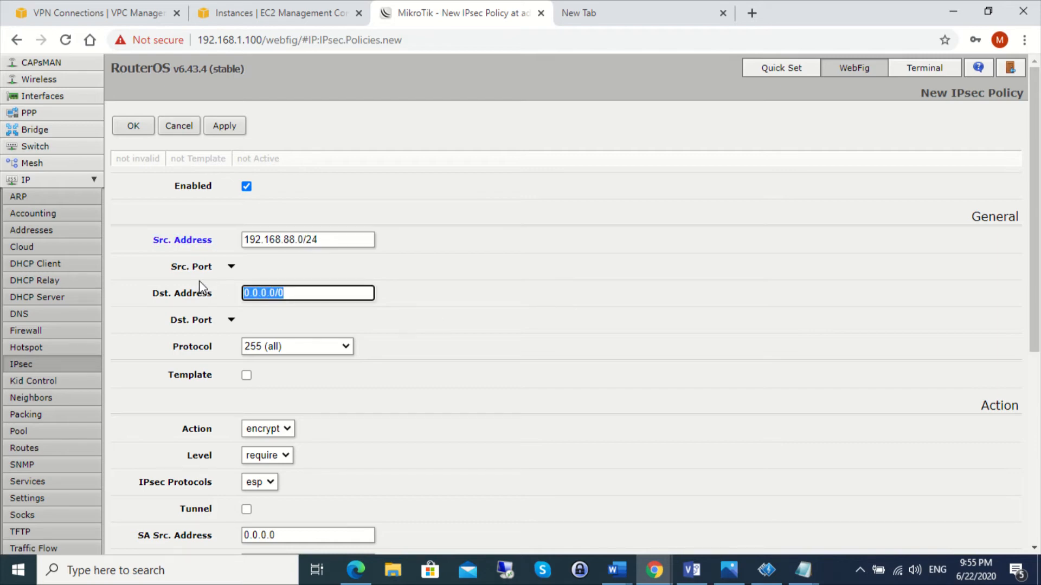
text(10.100)
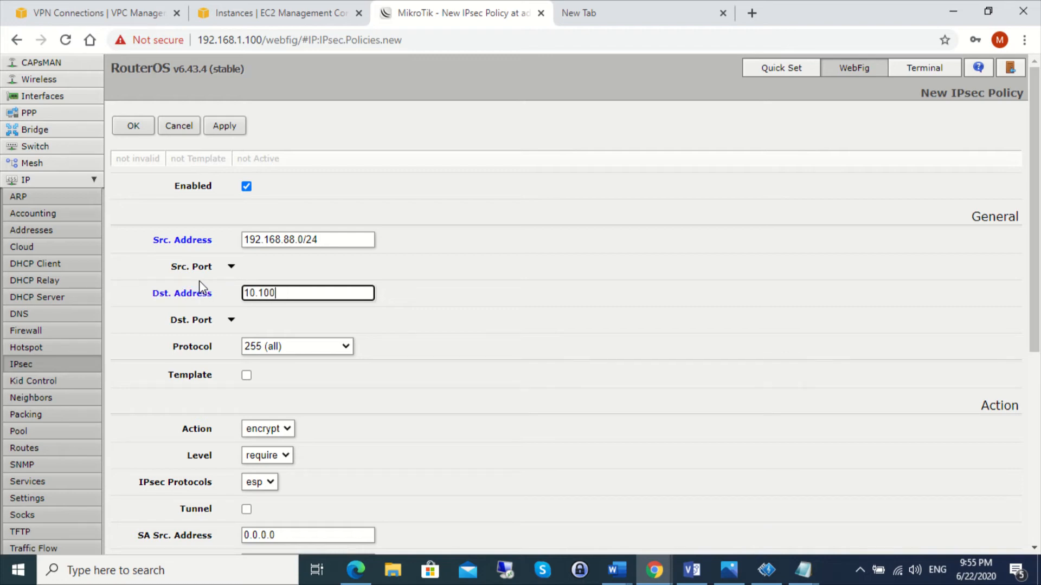
text(.0.0/24)
Enable tunnel mode for the policy, consult the network diagram, and set the SA source address to 192.168.1.100.
scroll(317, 276, down, 3)
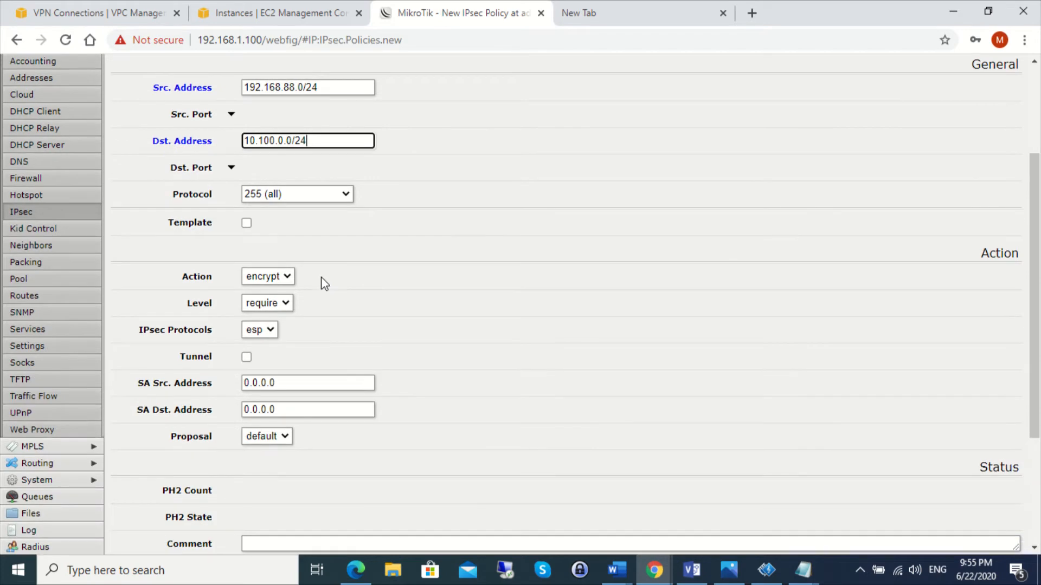
click(247, 357)
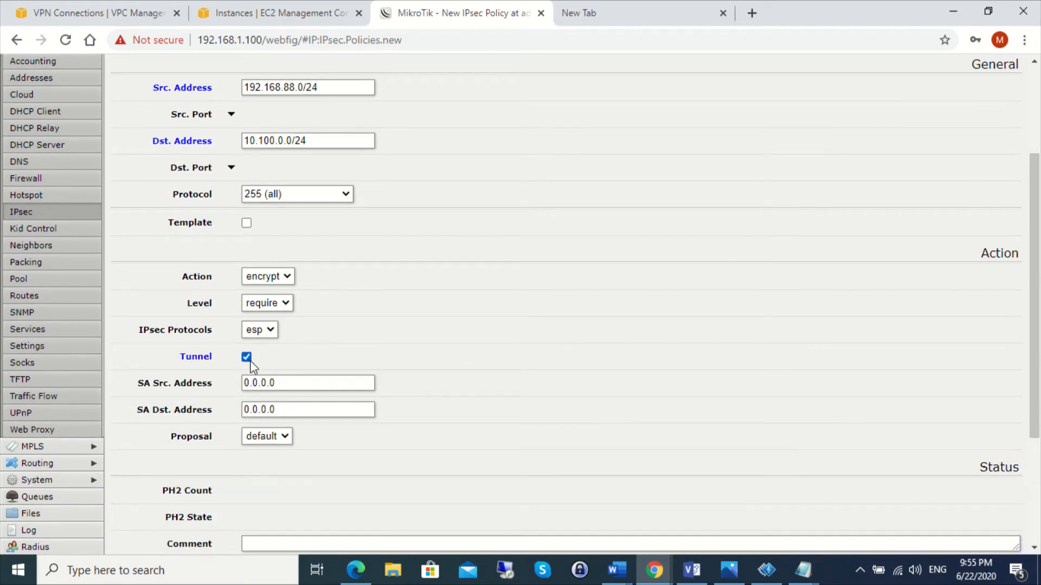
click(285, 383)
drag(286, 383, 216, 386)
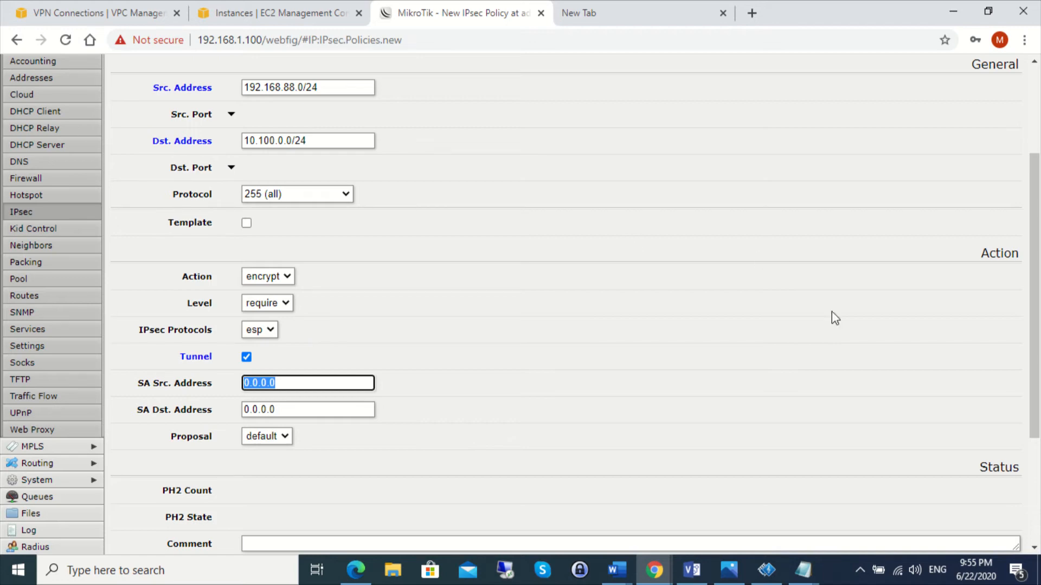
click(726, 572)
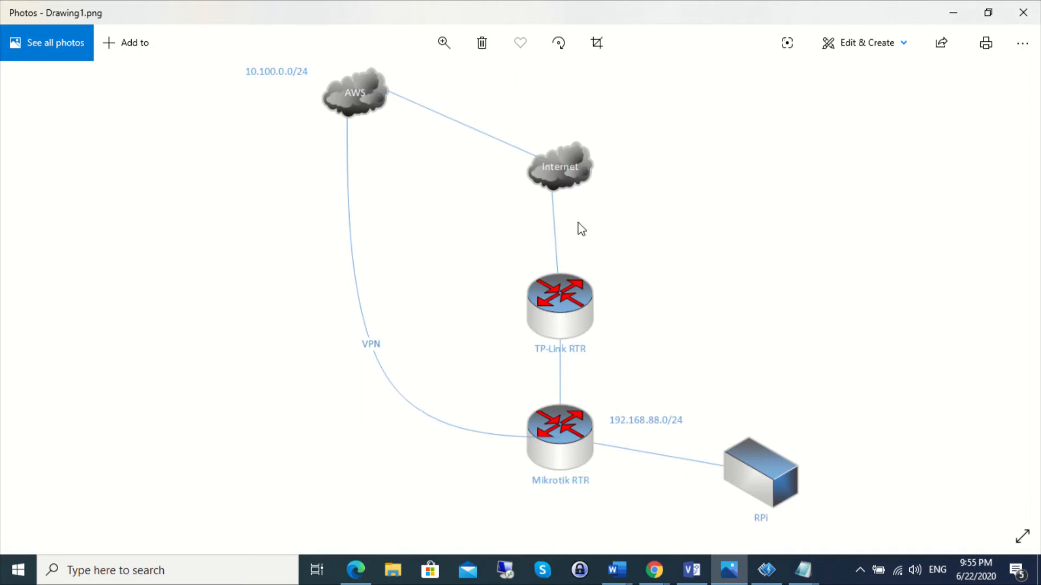
click(953, 12)
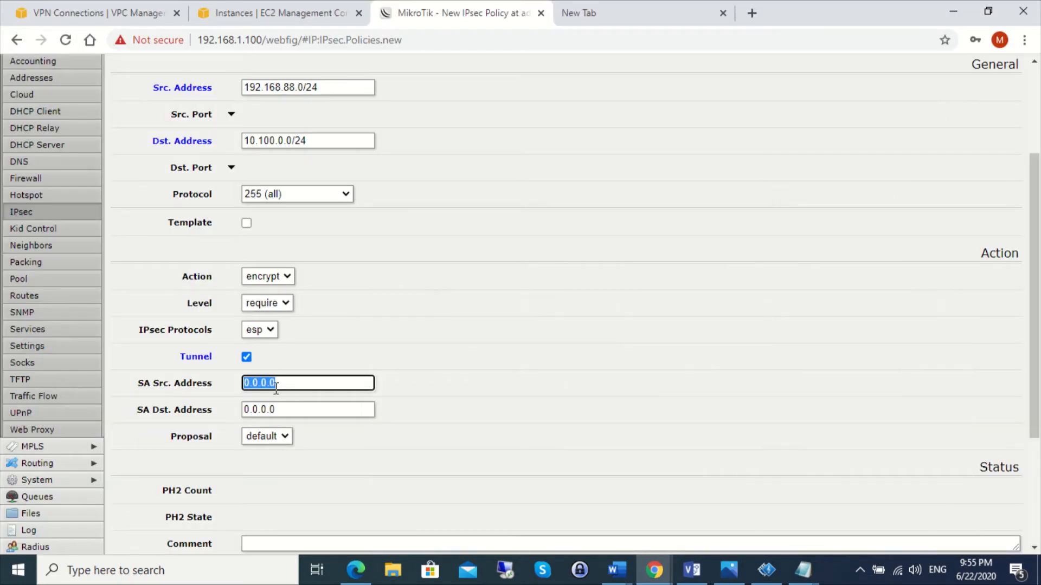
double_click(297, 383)
text(192.168.)
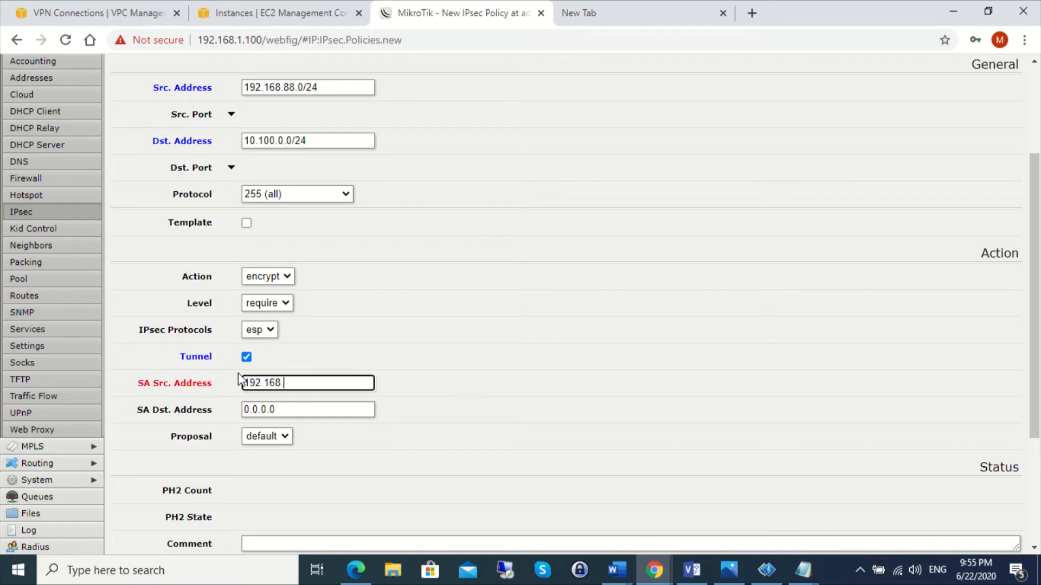
text(1.100)
Set the SA destination address to 3.122.36.85, keep the default proposal, and save the IPsec policy.
key(Tab)
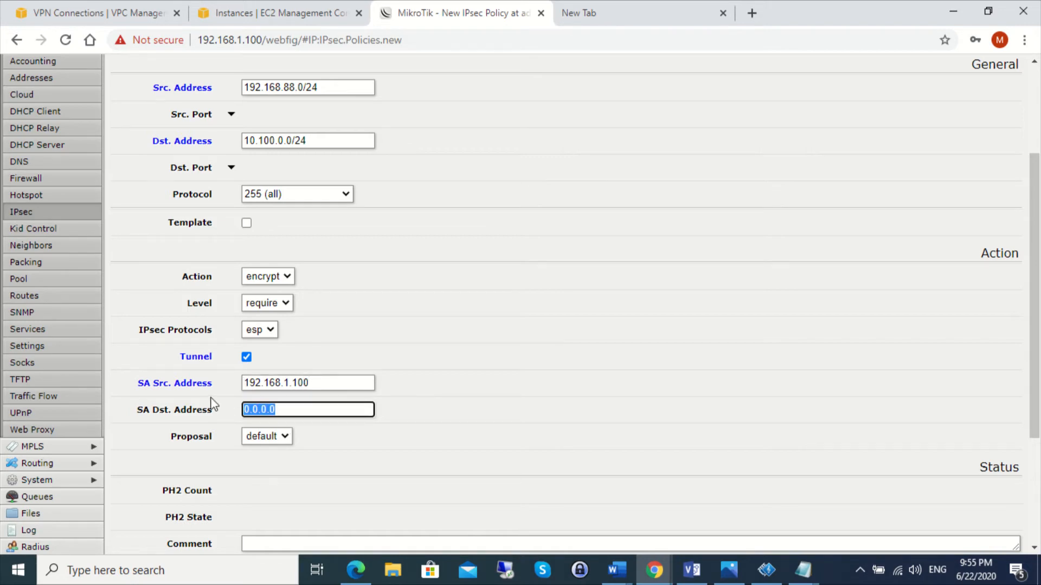
text(3.1)
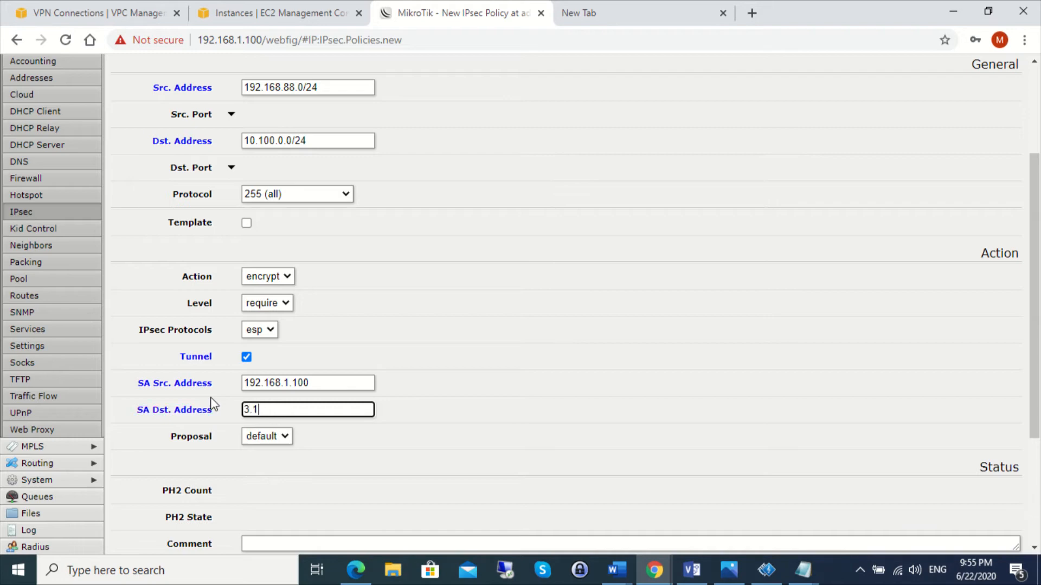
text(22.36.85)
click(264, 437)
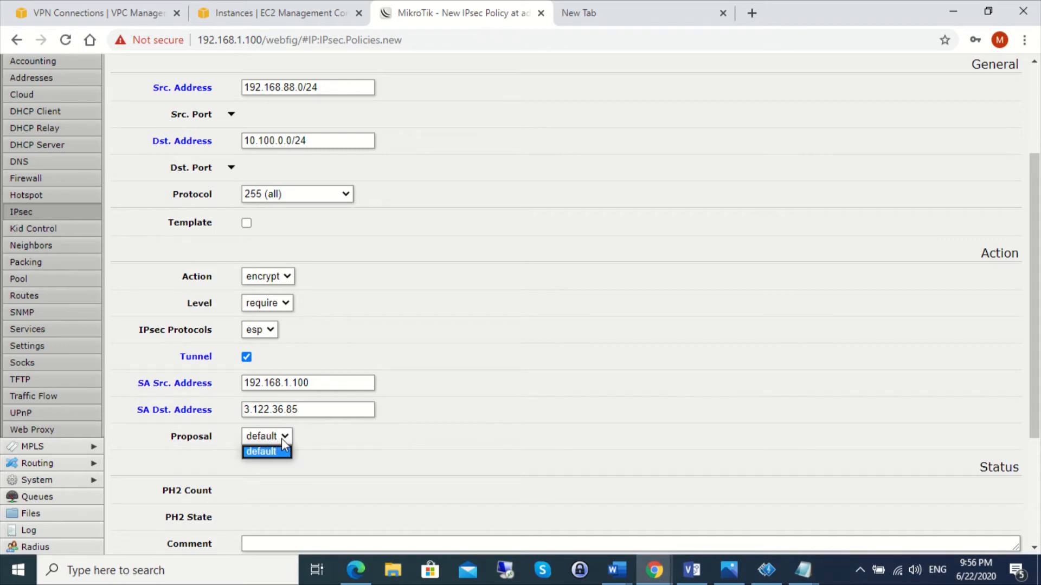
click(282, 447)
scroll(323, 444, down, 3)
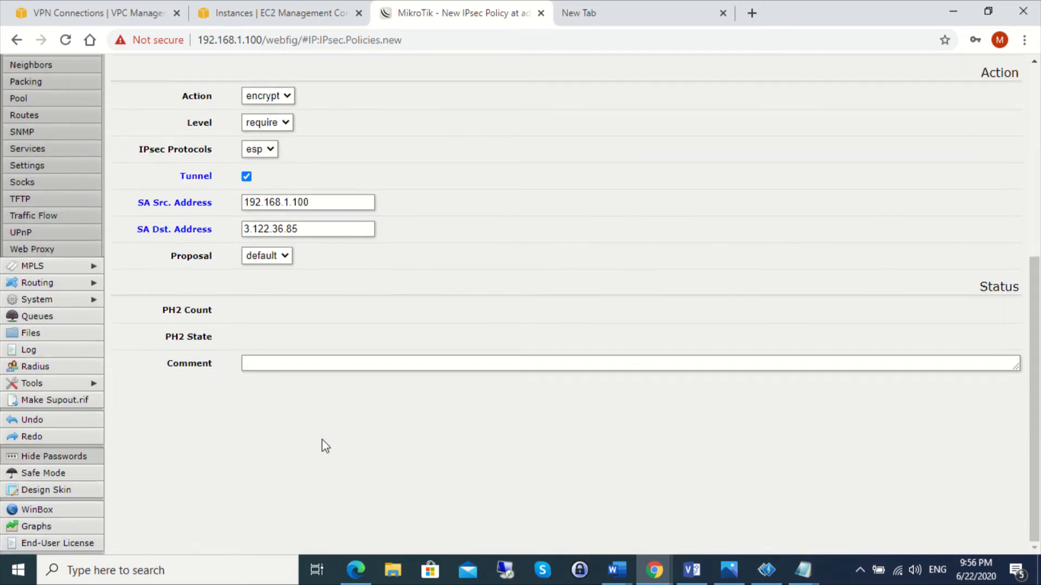
scroll(323, 444, up, 6)
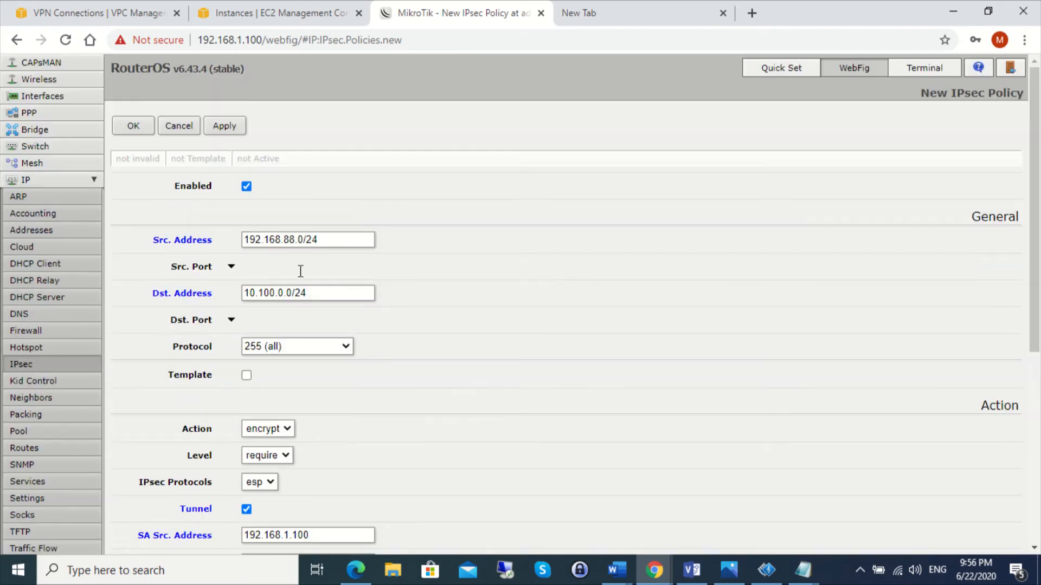
click(219, 128)
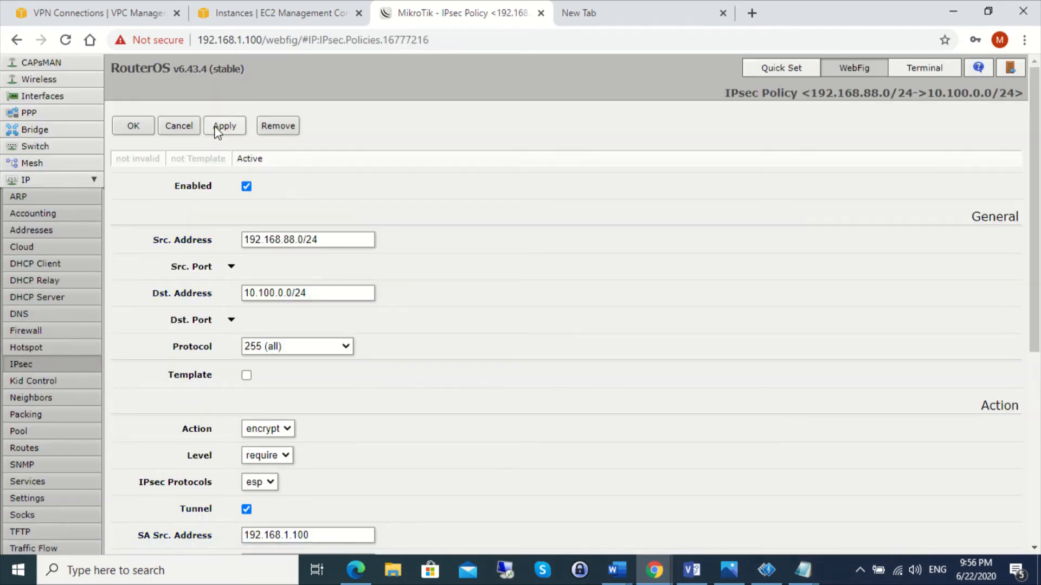
click(134, 126)
Review the policy proposals and the settings and status of the saved 192.168.88.0/24 to 10.100.0.0/24 policy.
click(188, 95)
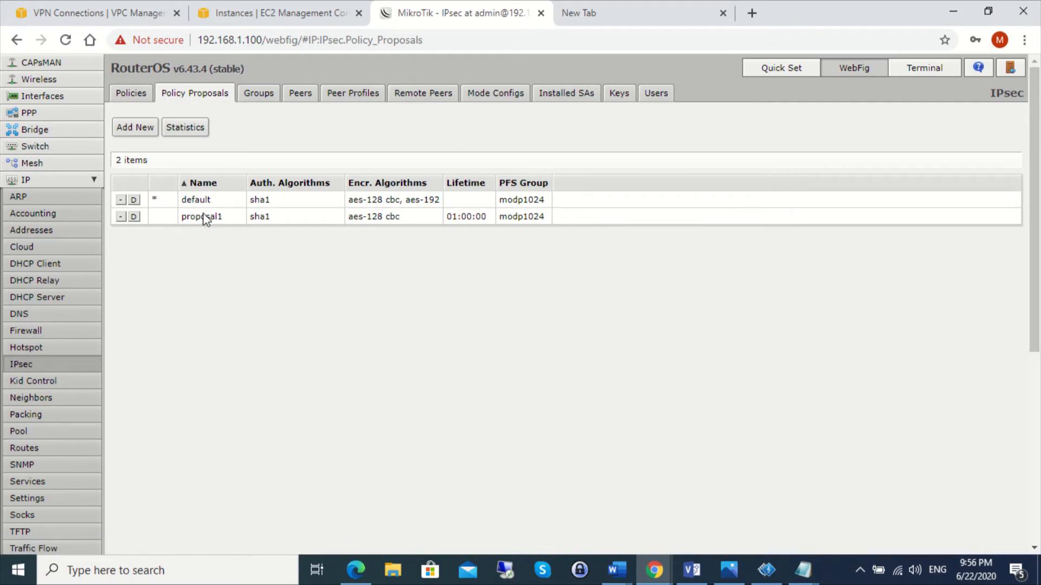
click(129, 94)
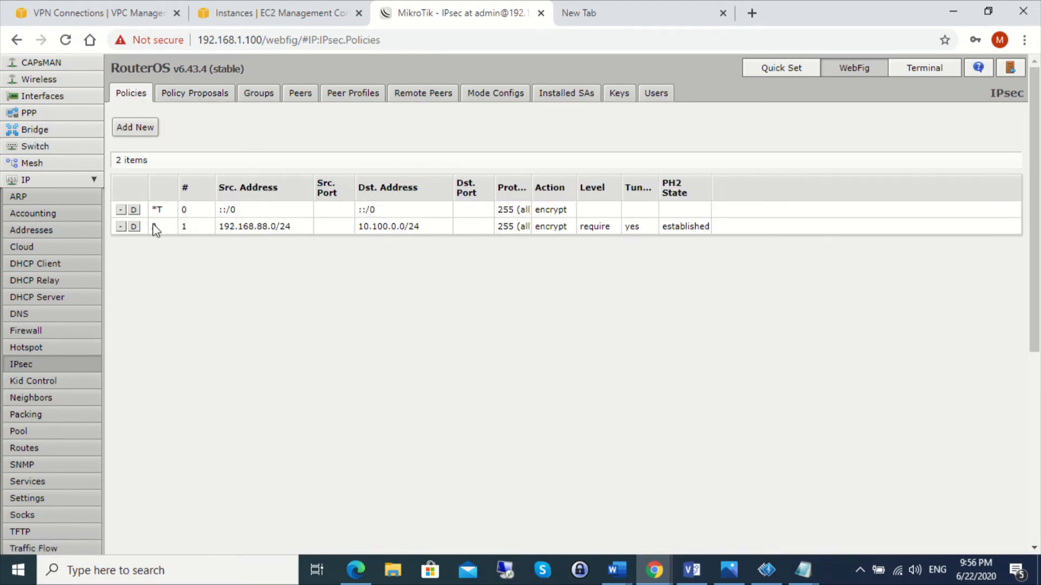
click(270, 226)
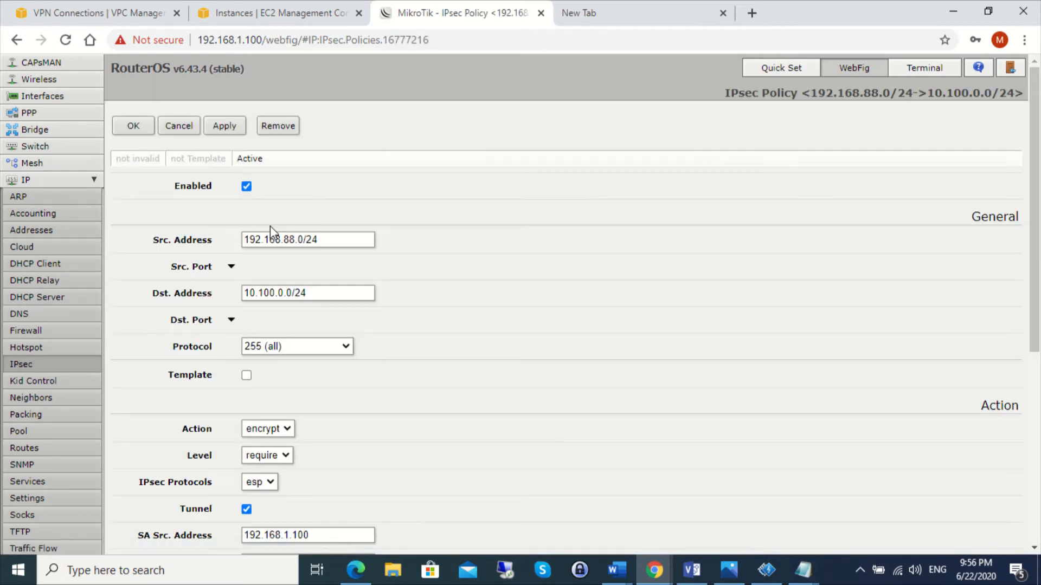
scroll(315, 279, down, 5)
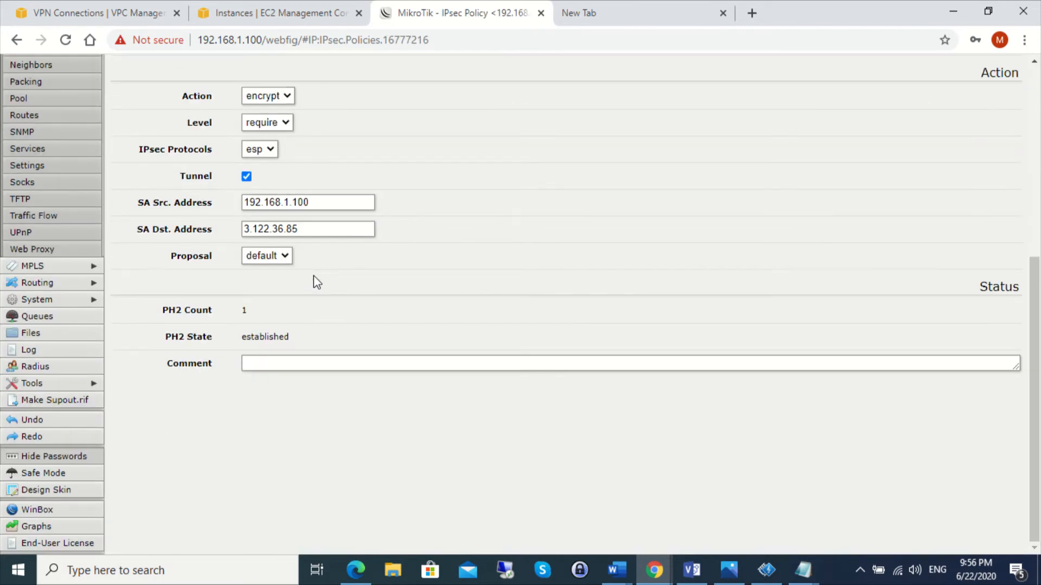
scroll(318, 281, up, 5)
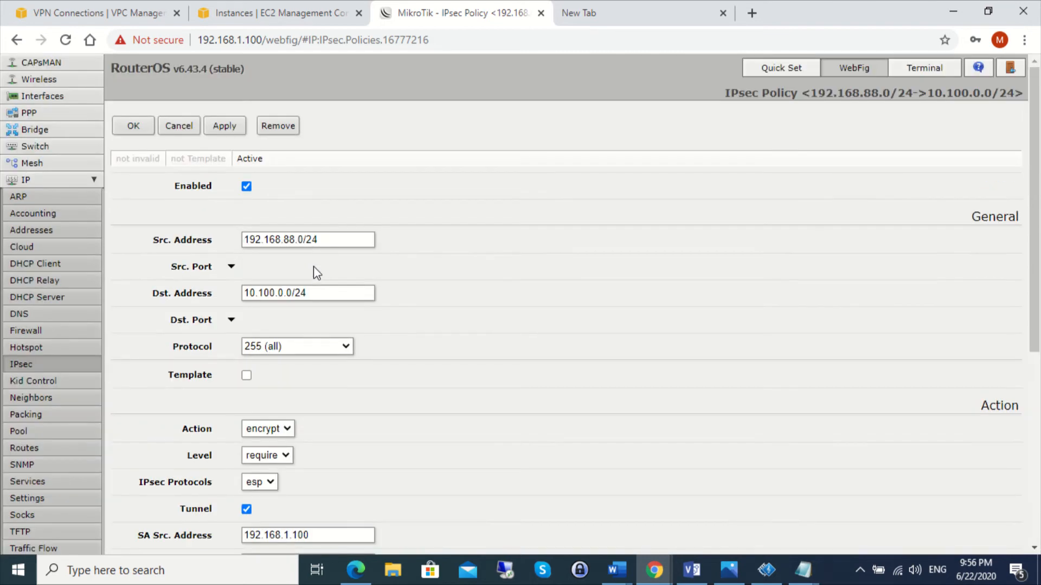
click(138, 125)
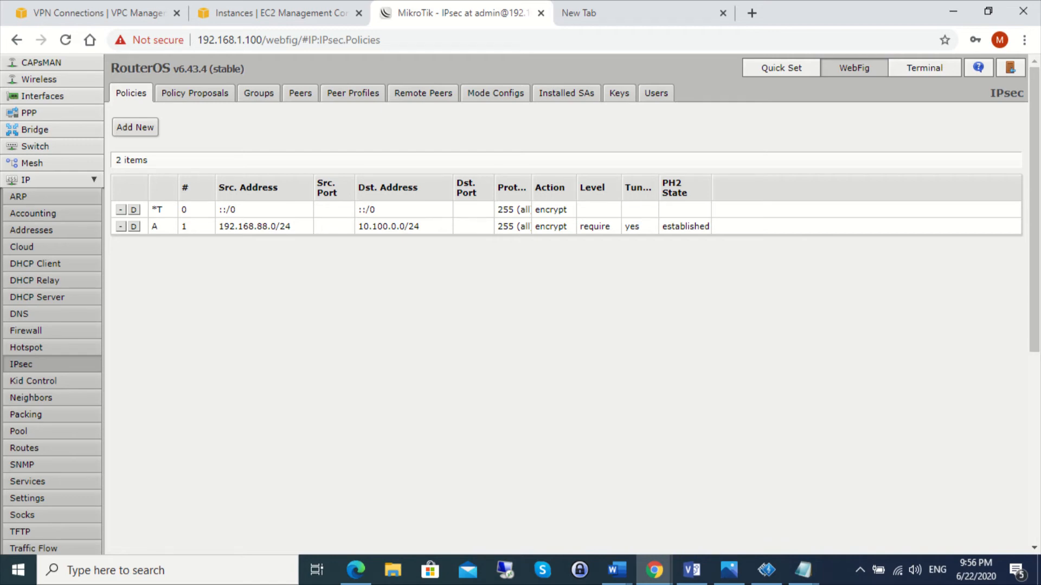
Review the IPsec peer 3.122.36.85/32, including its address, local address, default profile, authentication and advanced options, and close it.
click(299, 94)
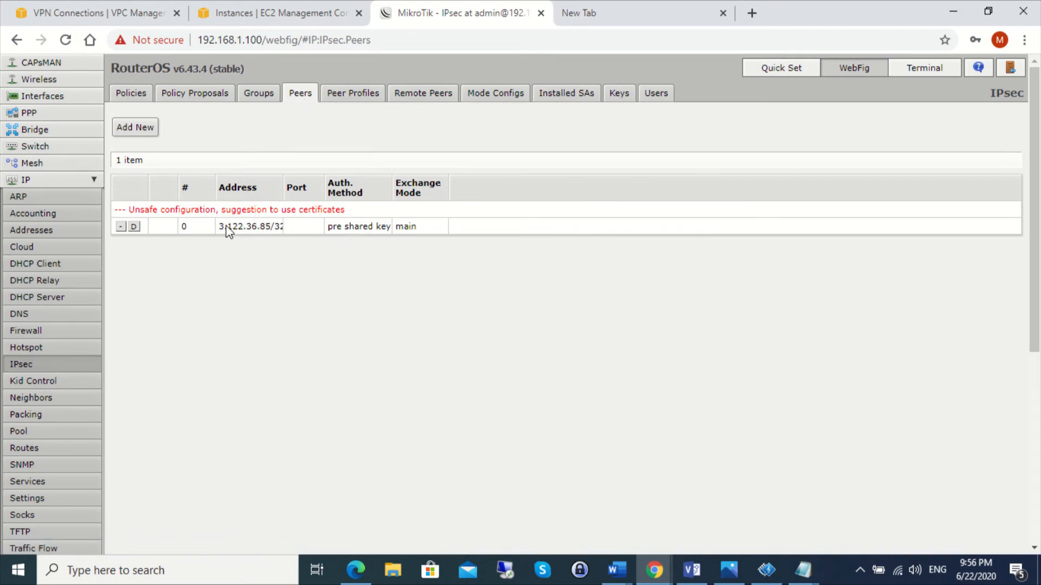
click(226, 228)
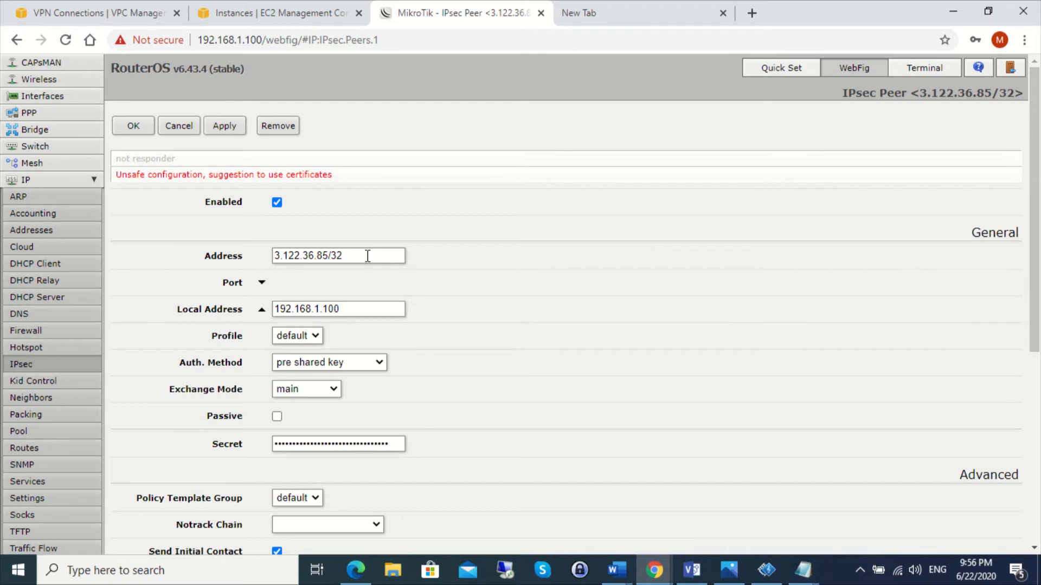
triple_click(368, 256)
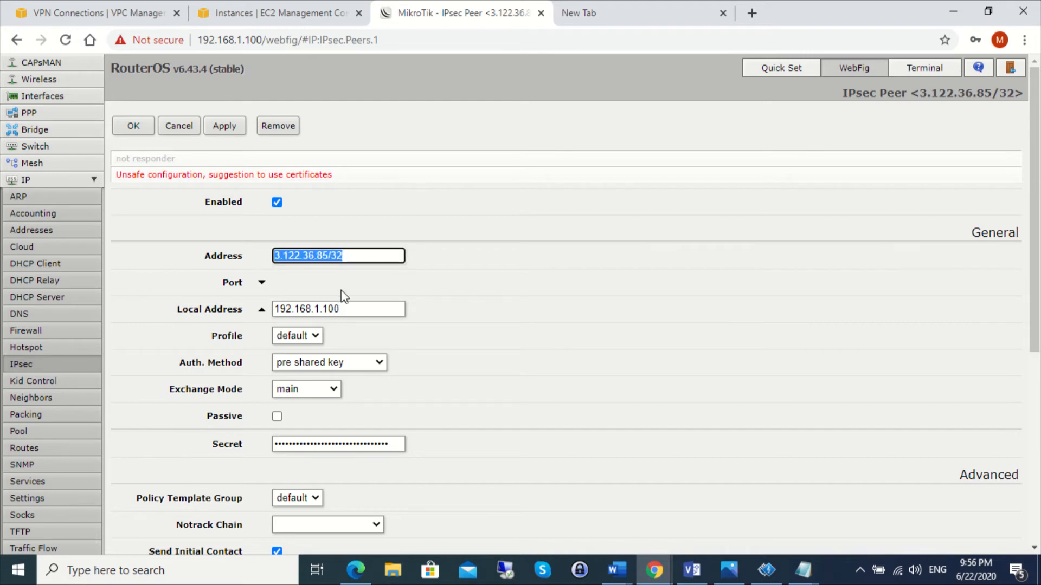
click(344, 307)
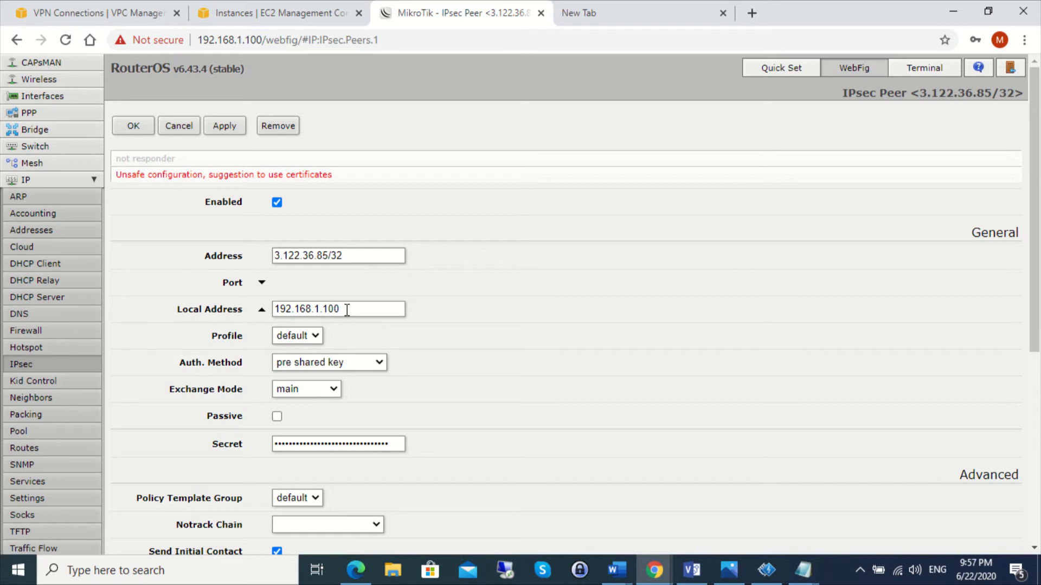
click(317, 337)
click(306, 353)
scroll(465, 423, down, 3)
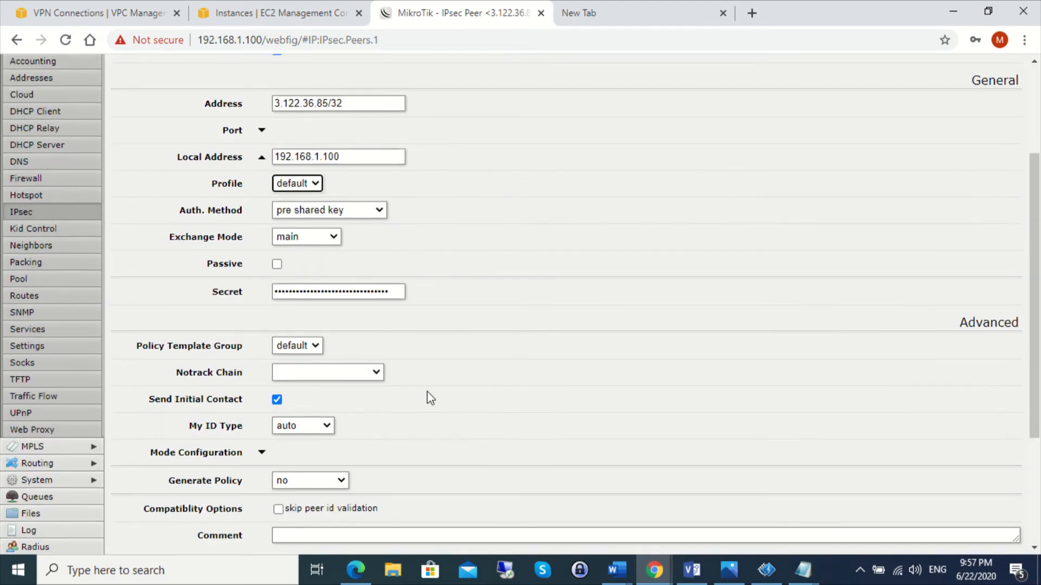
scroll(403, 380, down, 3)
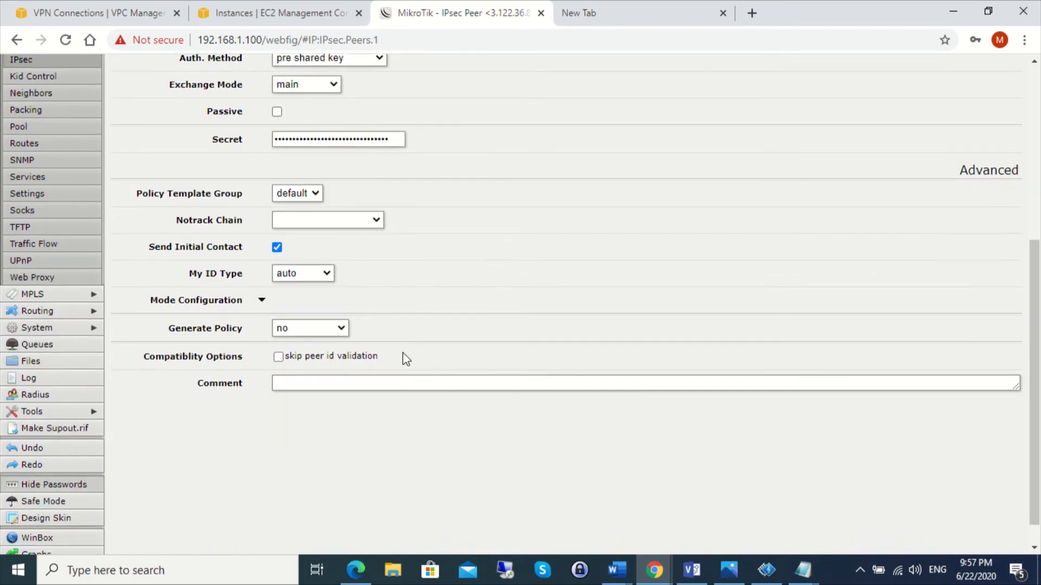
scroll(415, 351, down, 1)
scroll(420, 343, up, 7)
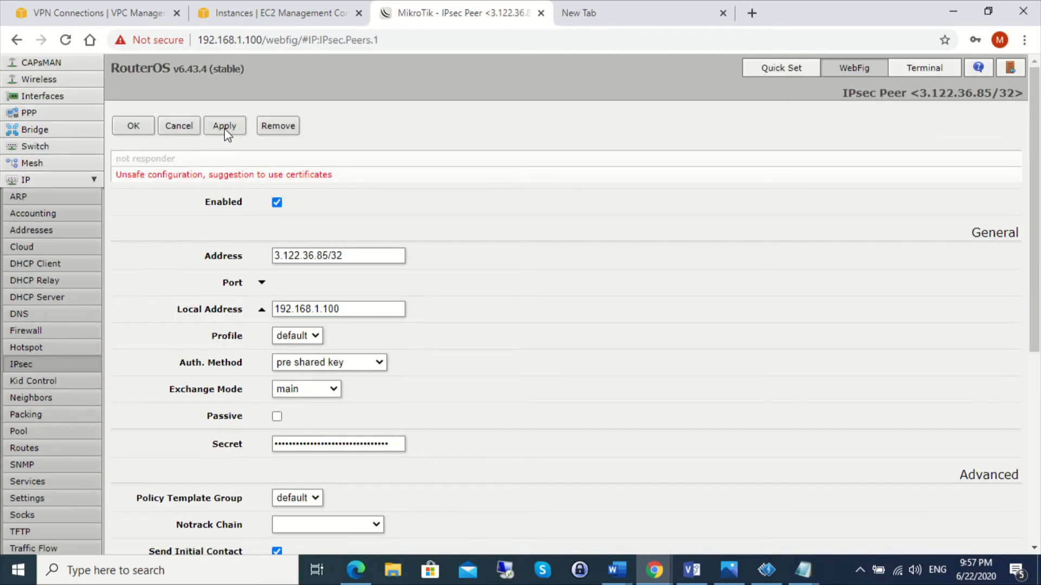
click(136, 127)
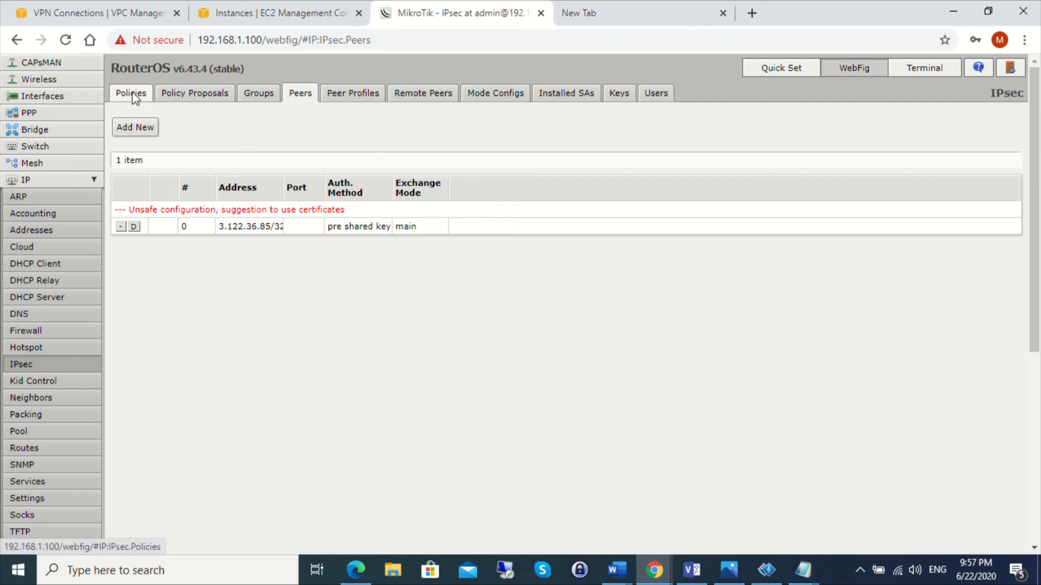
Check the router's remote peers and switch to the EC2 instances list in the AWS console.
click(435, 92)
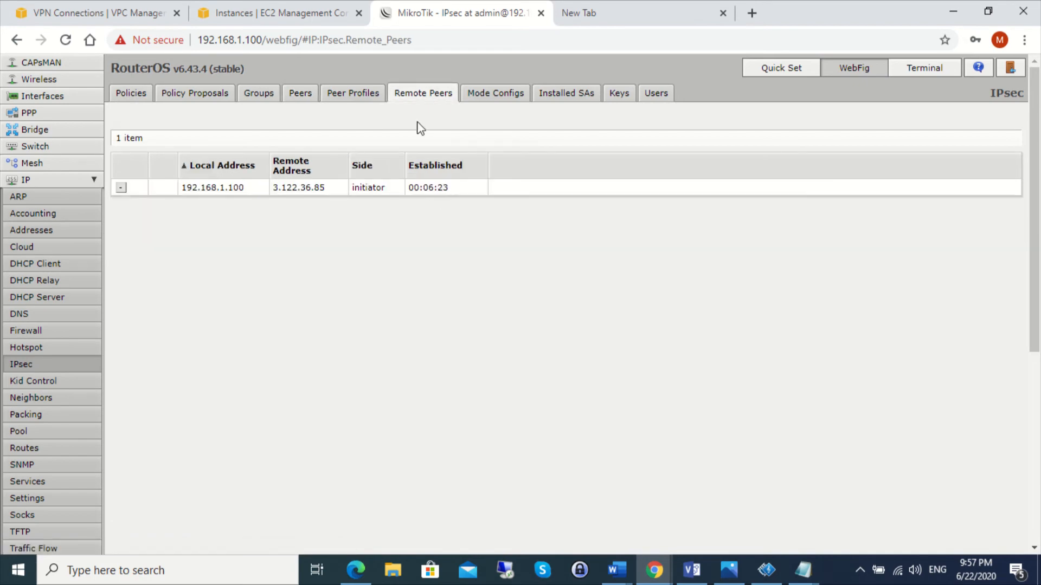
click(276, 7)
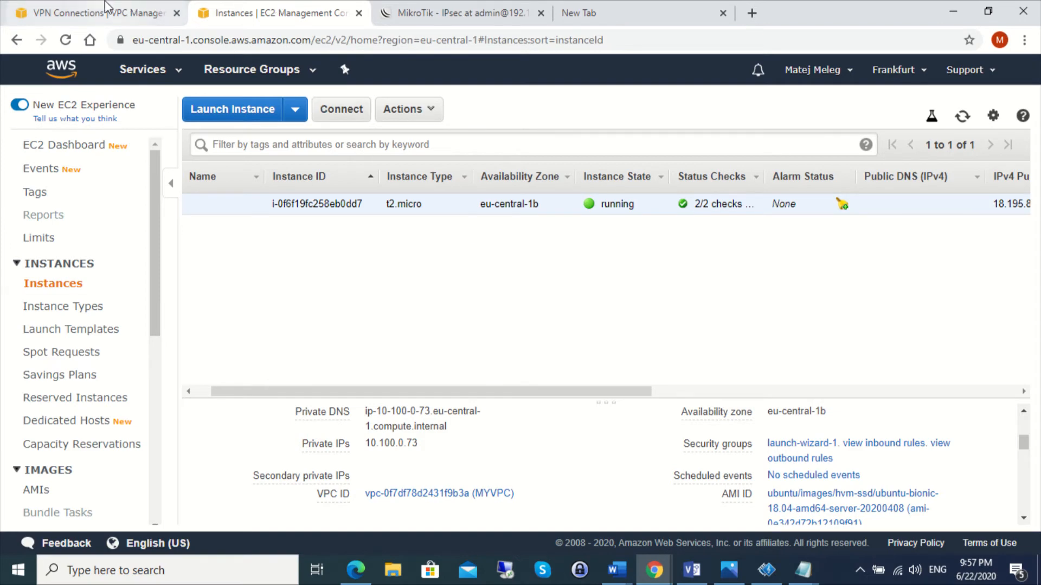
Refresh the site-to-site VPN connections in the VPC console and check the status of the VPN's two tunnels.
click(116, 12)
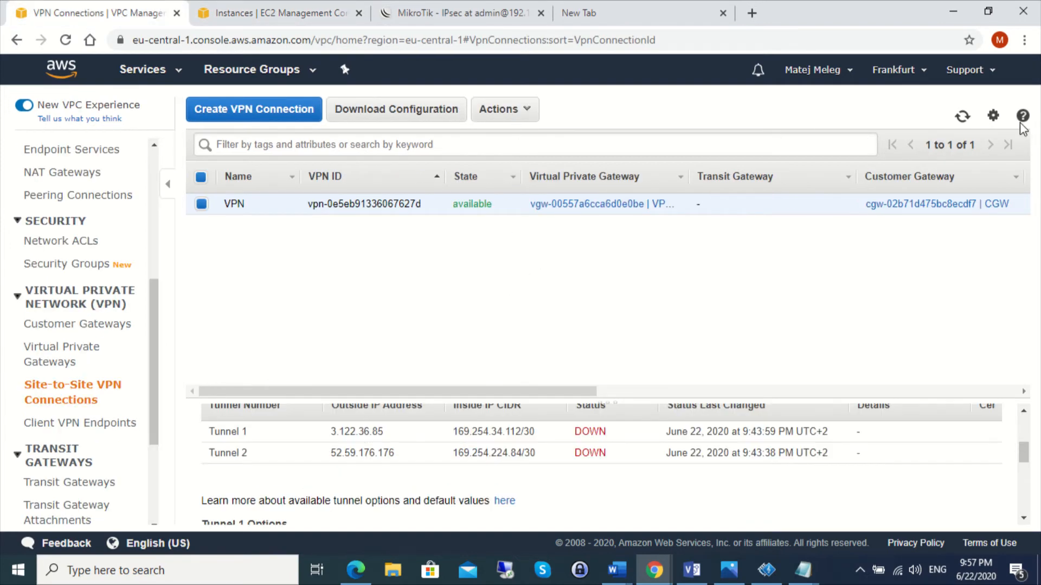
click(962, 116)
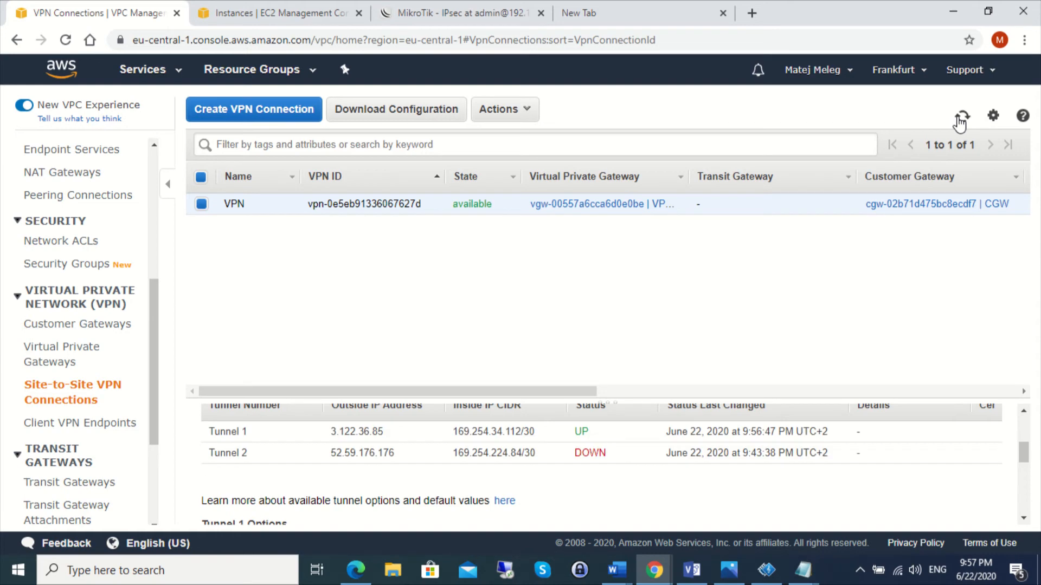
scroll(487, 432, up, 2)
scroll(488, 432, up, 1)
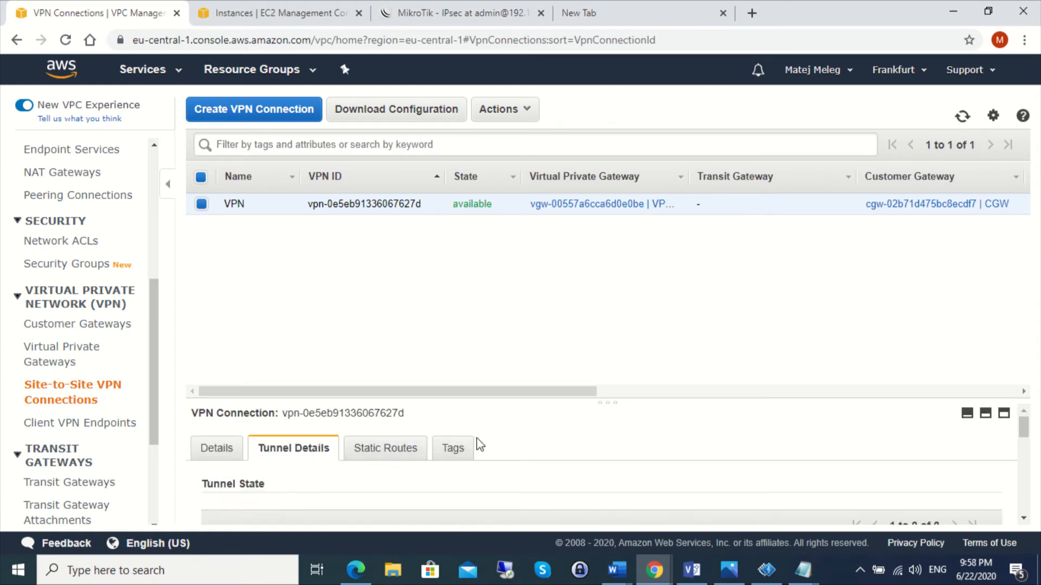
scroll(476, 443, down, 3)
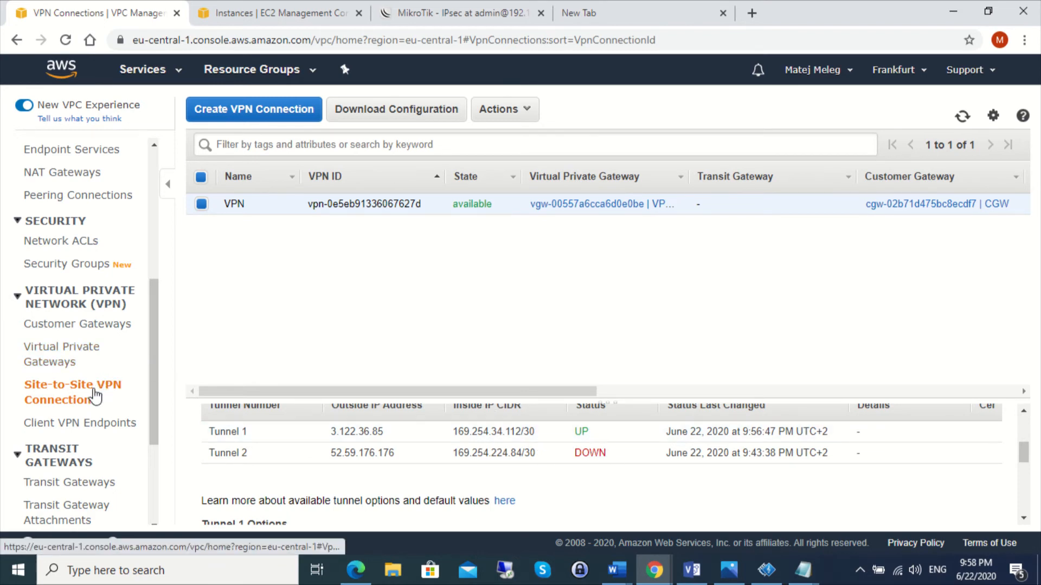
Enable and save route propagation from the VPGW virtual private gateway on the 10.100.0.0/24 route table, and check its routes.
scroll(93, 395, up, 3)
scroll(94, 395, up, 3)
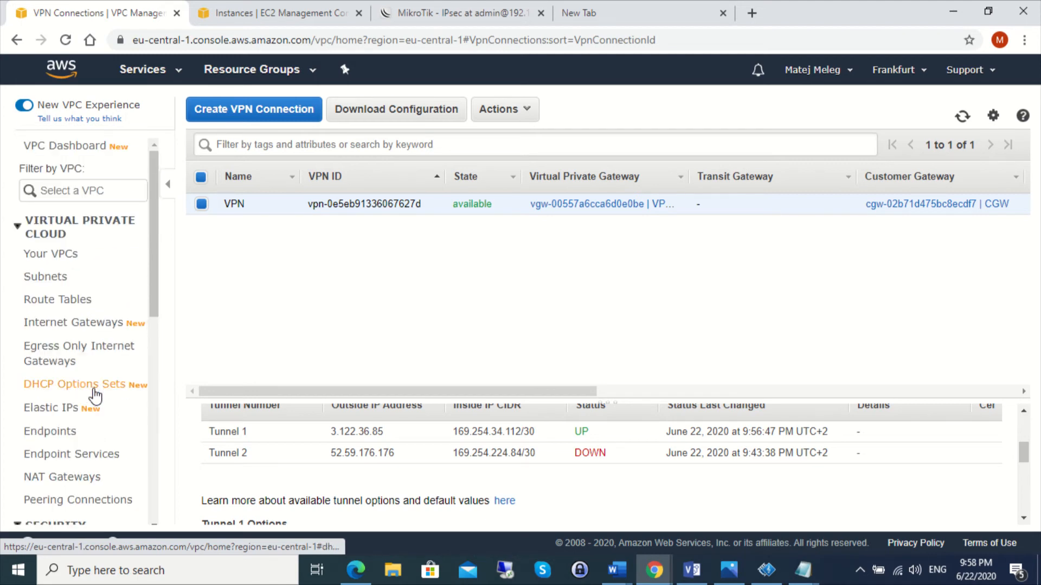
click(61, 308)
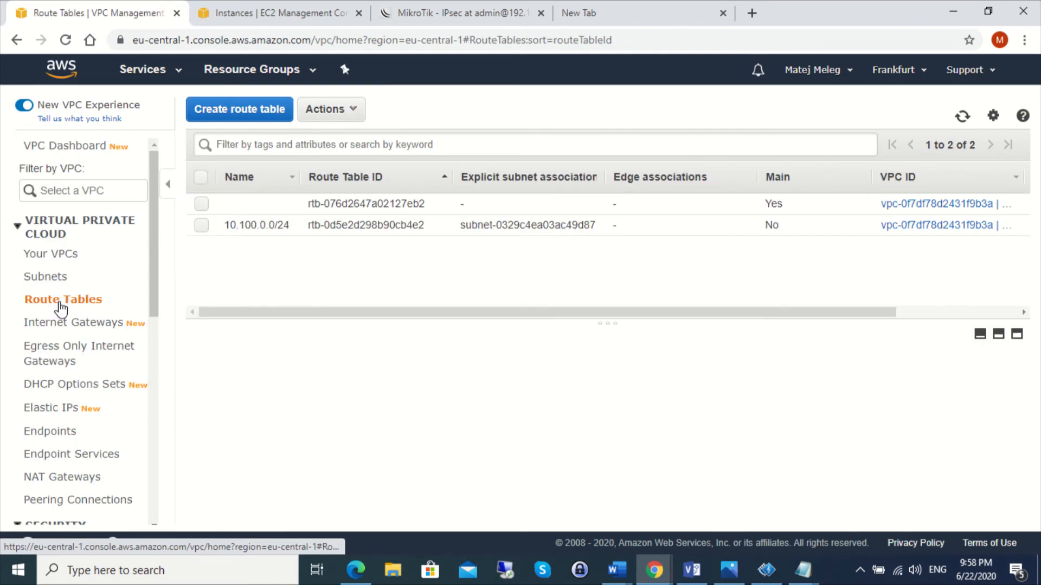
click(202, 225)
click(656, 374)
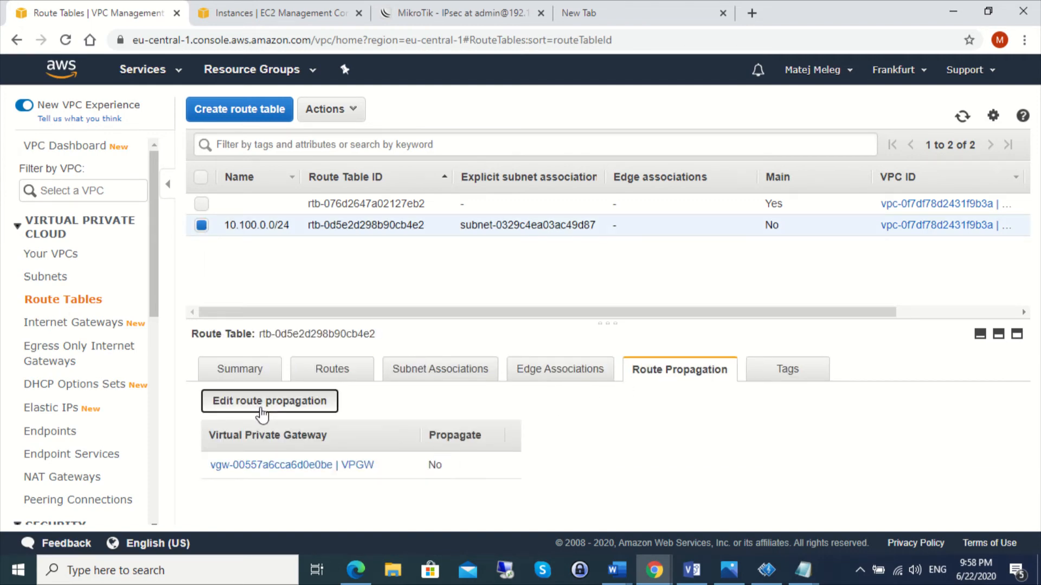
click(293, 408)
click(455, 270)
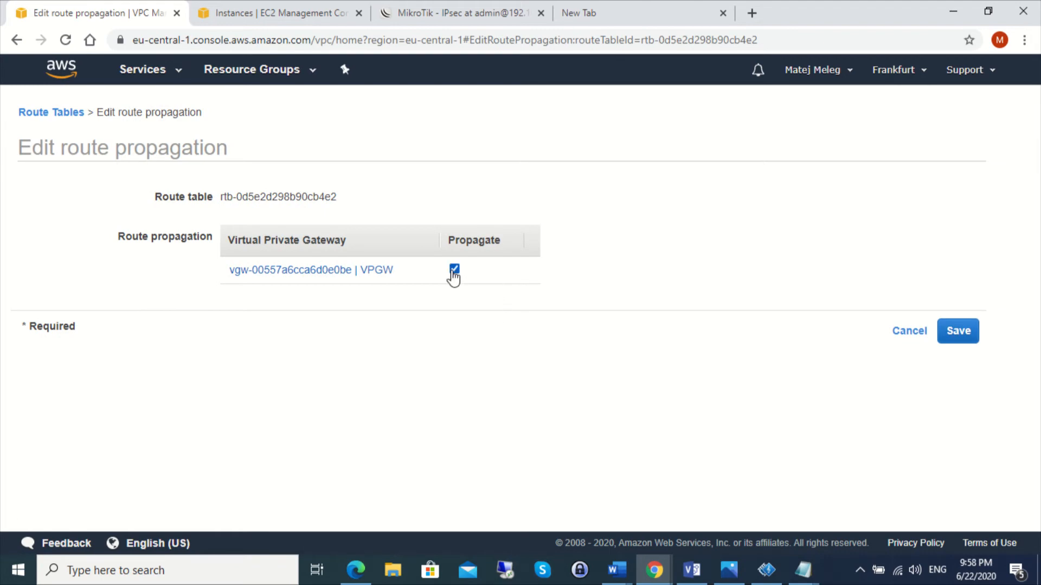
click(970, 332)
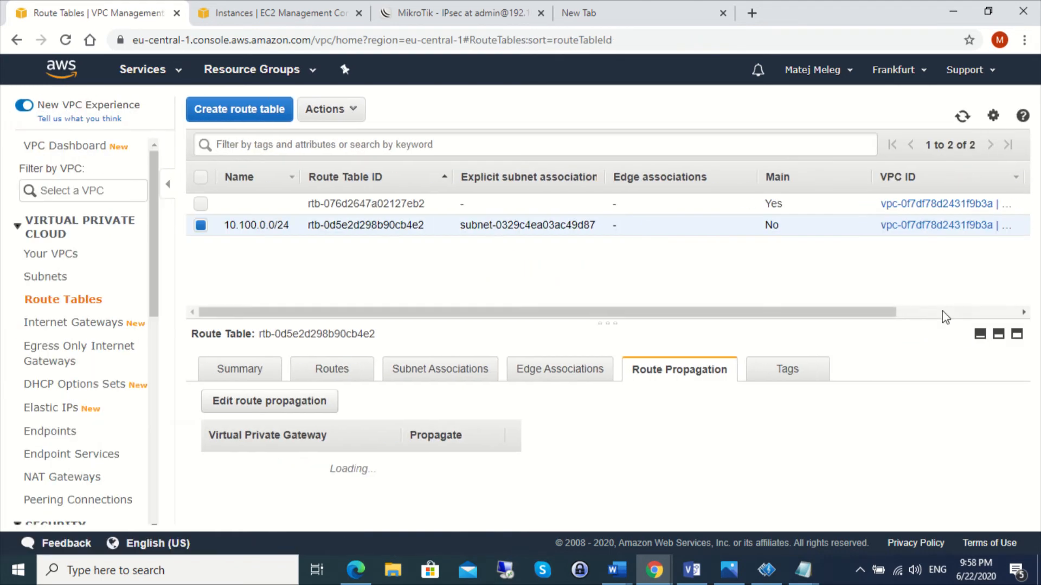
click(333, 370)
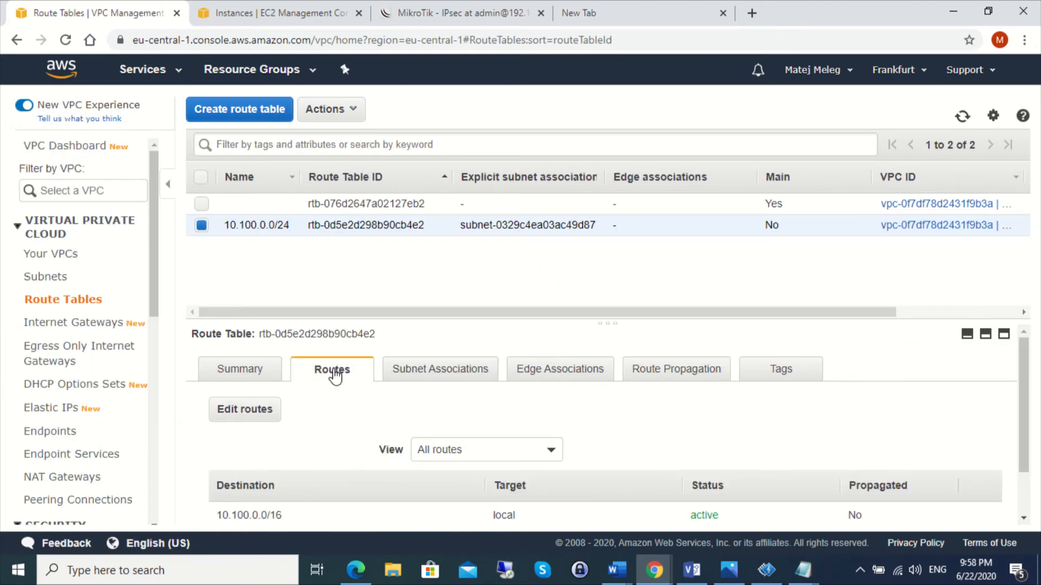
scroll(441, 434, down, 2)
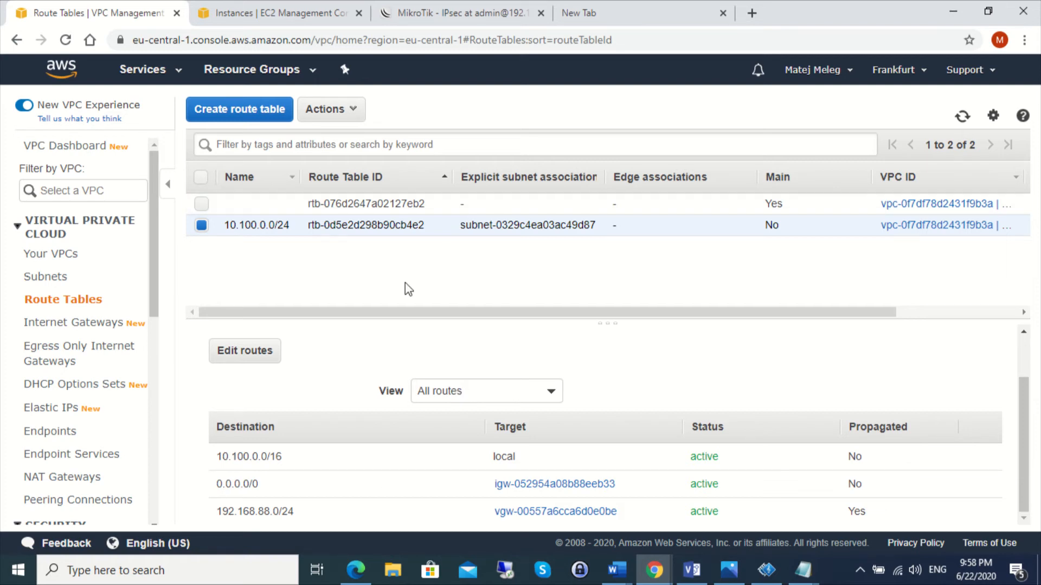
Edit the inbound rules of the EC2 instance's launch-wizard-1 security group and delete the HTTP rule.
click(231, 12)
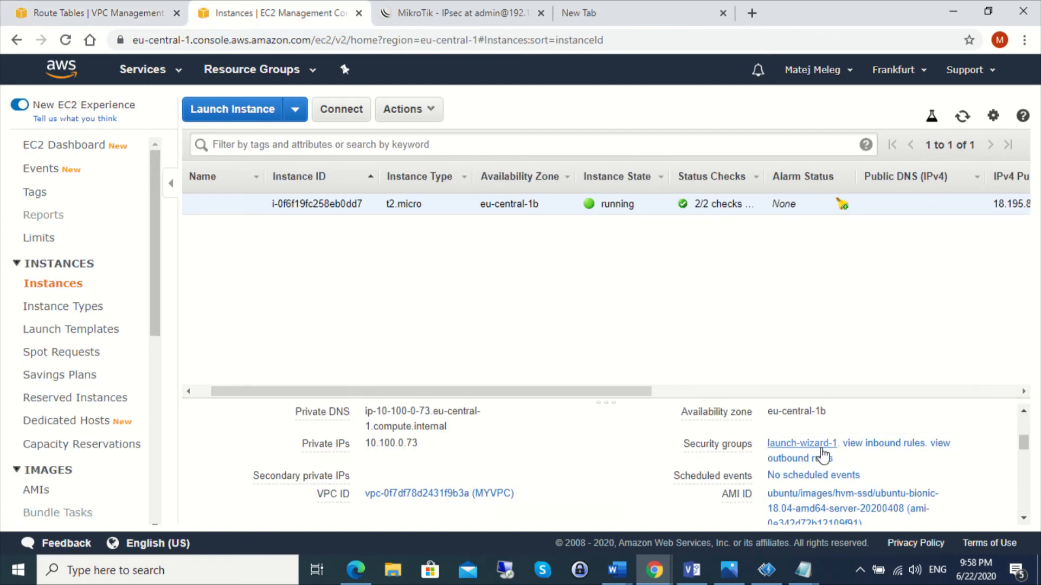
click(819, 446)
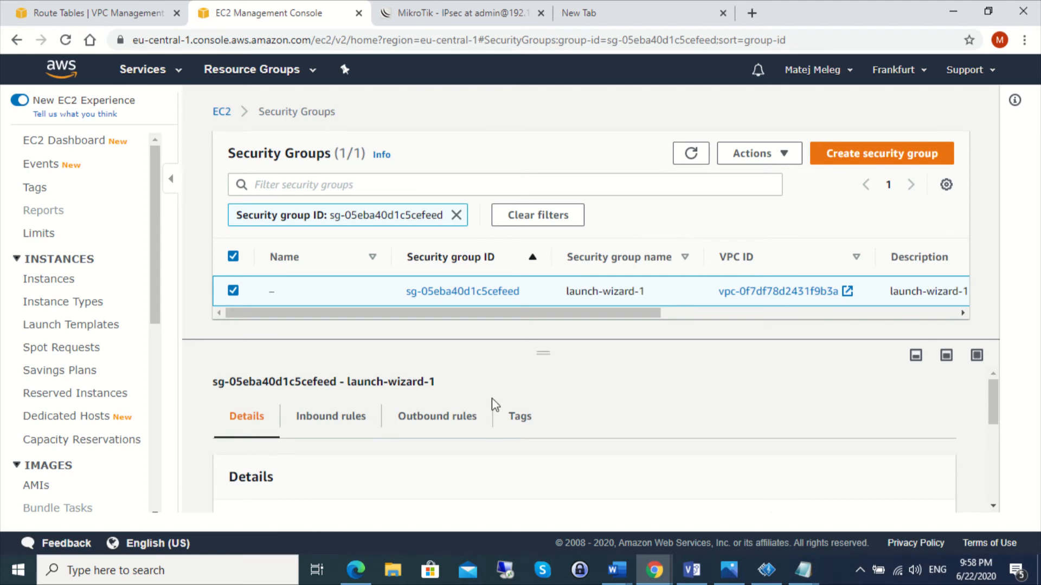
click(335, 418)
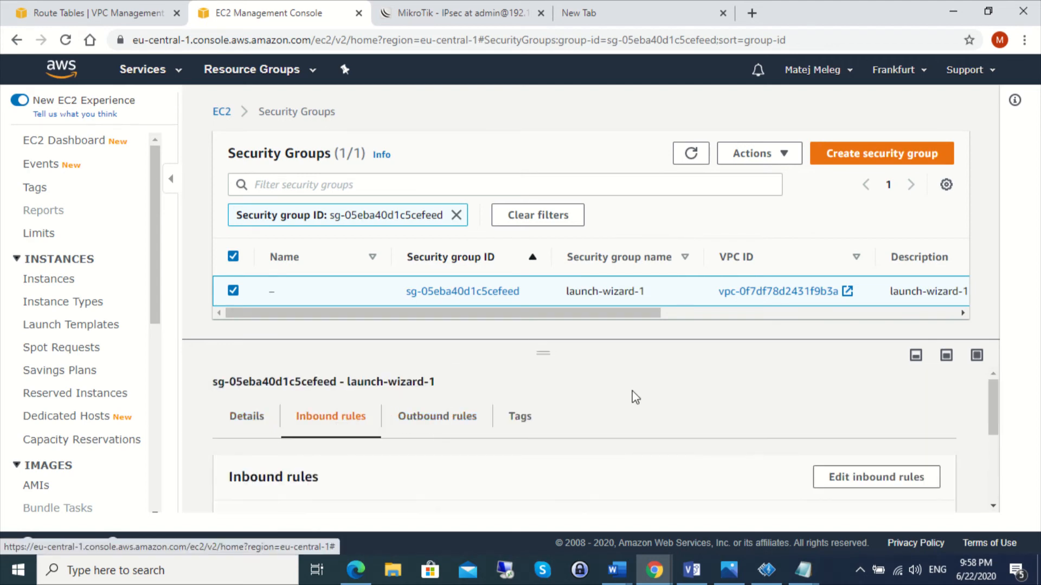
scroll(667, 393, down, 3)
scroll(666, 393, up, 3)
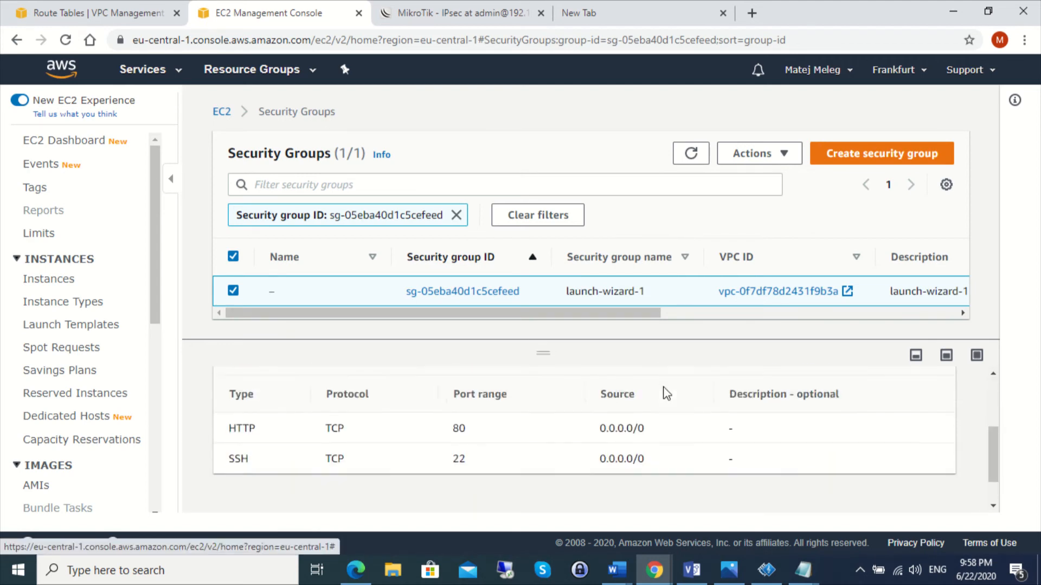
click(843, 404)
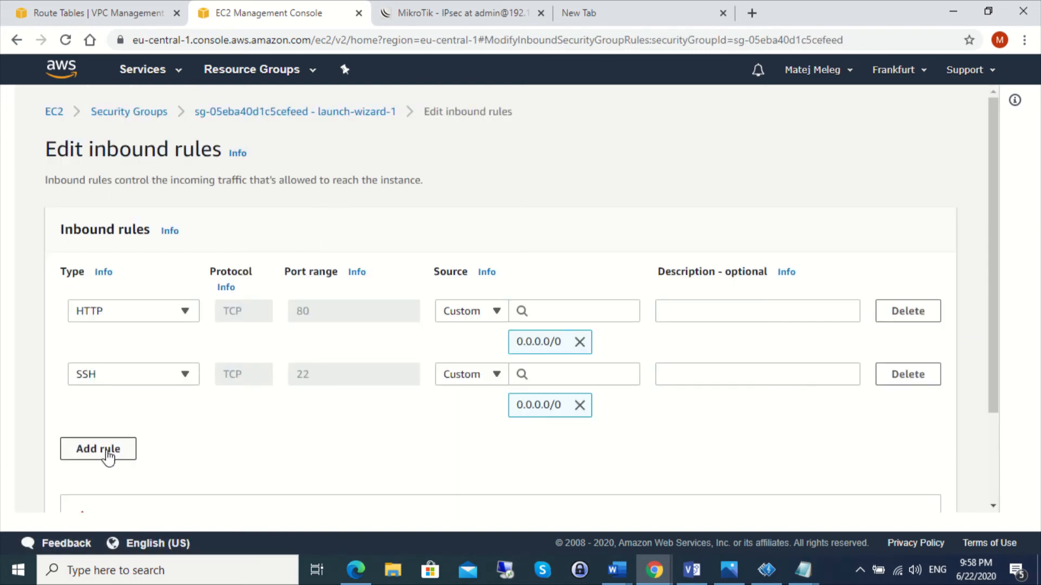
click(910, 313)
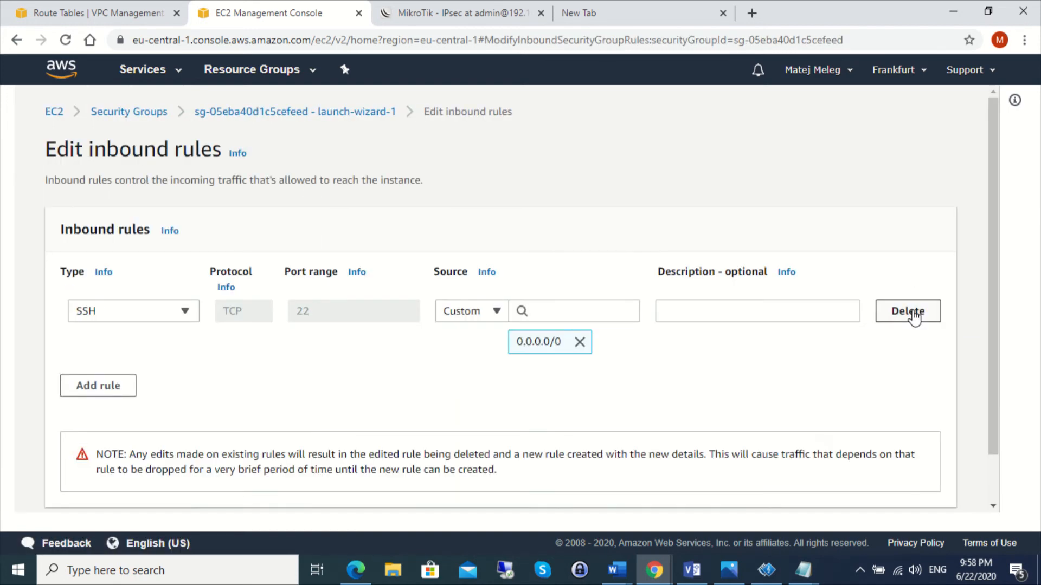
Add an All ICMP - IPv4 inbound rule with the custom source 192.168.88.0/24.
click(105, 386)
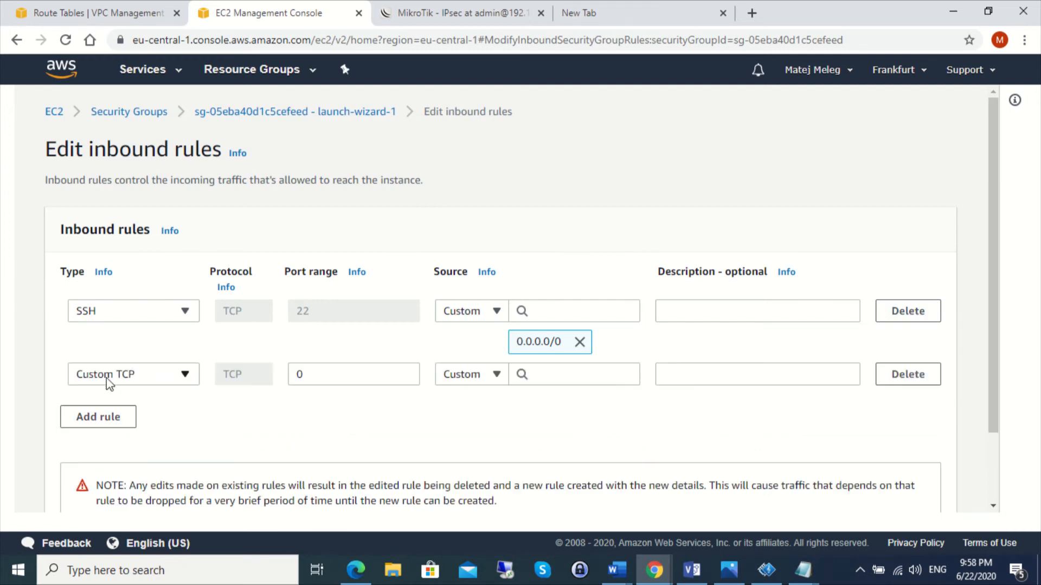
click(142, 374)
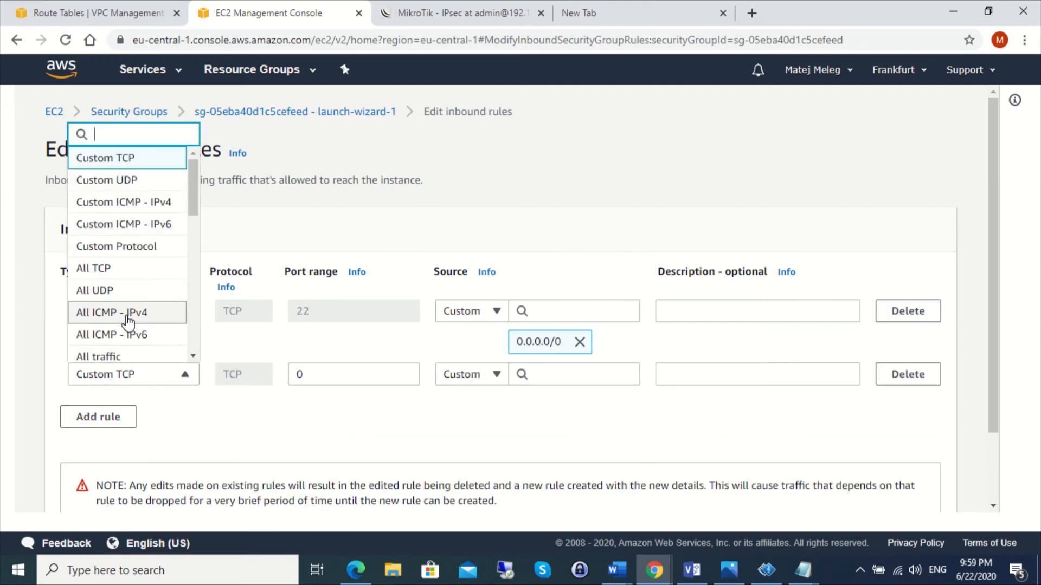
click(124, 314)
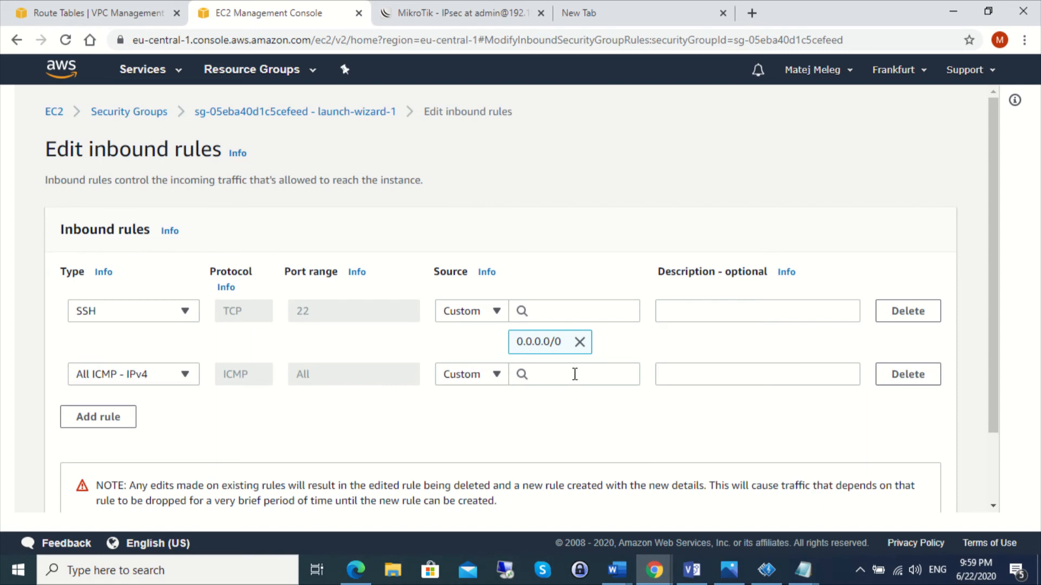
click(573, 374)
text(192)
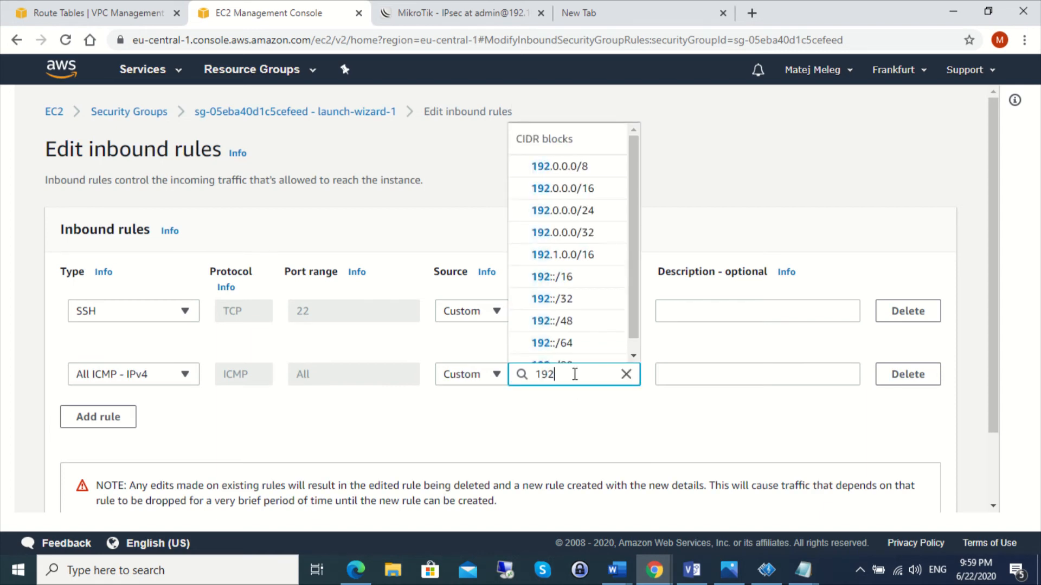
text(.168.88.0)
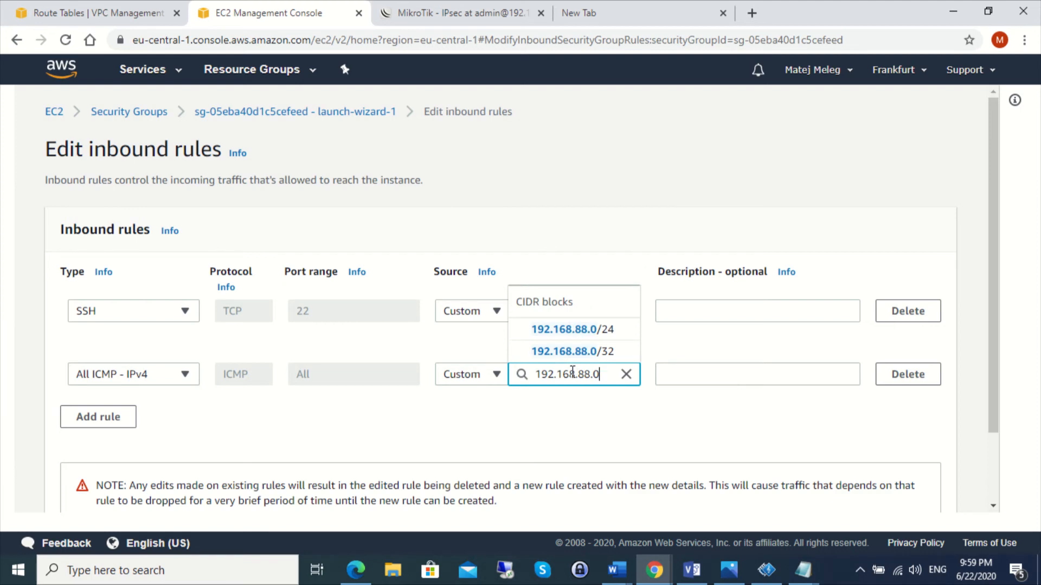
click(593, 329)
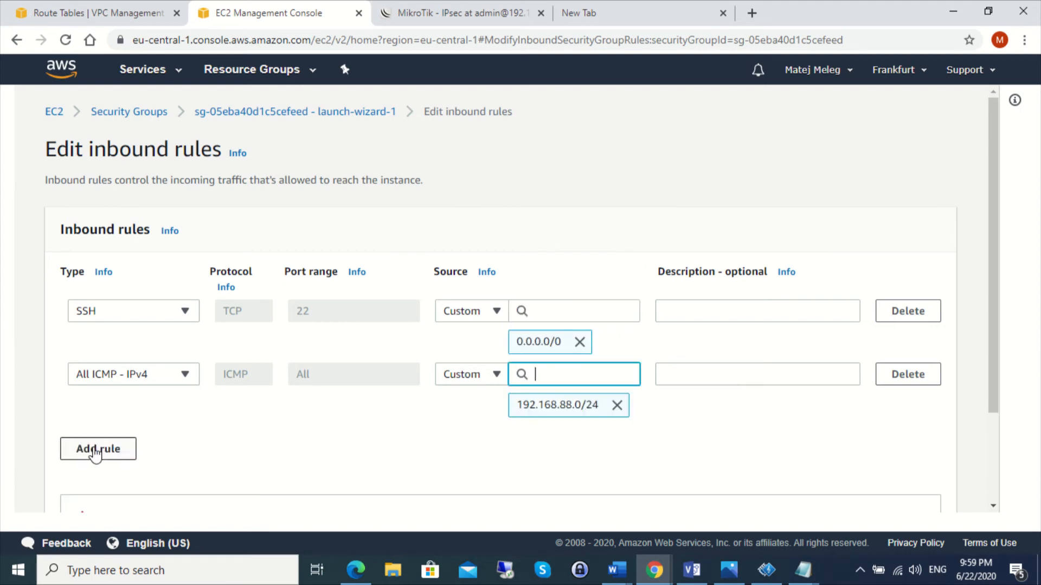
Add and remove an extra blank rule, and save the security group's inbound rules.
click(94, 455)
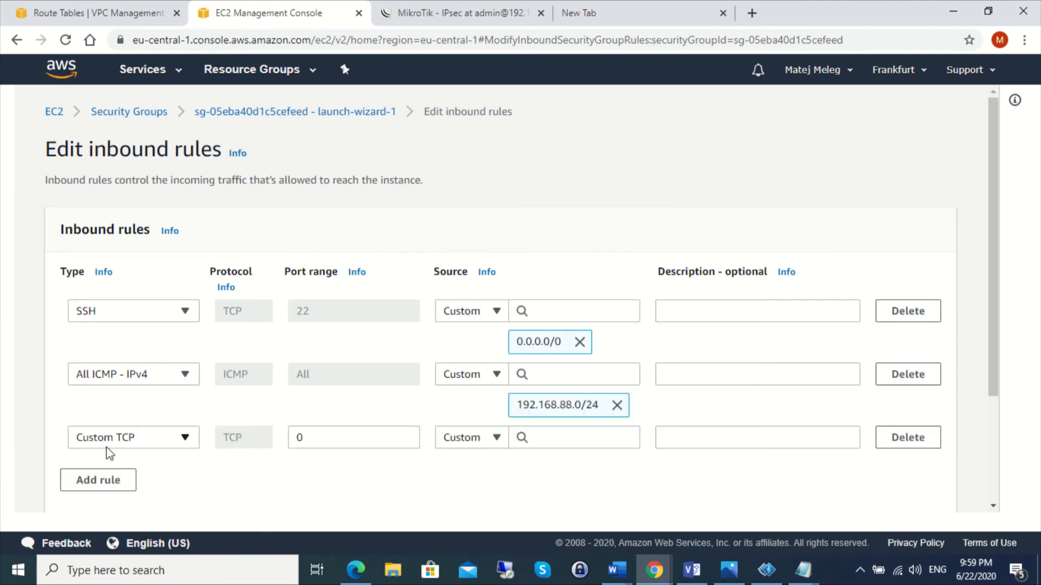
click(906, 439)
scroll(689, 313, down, 3)
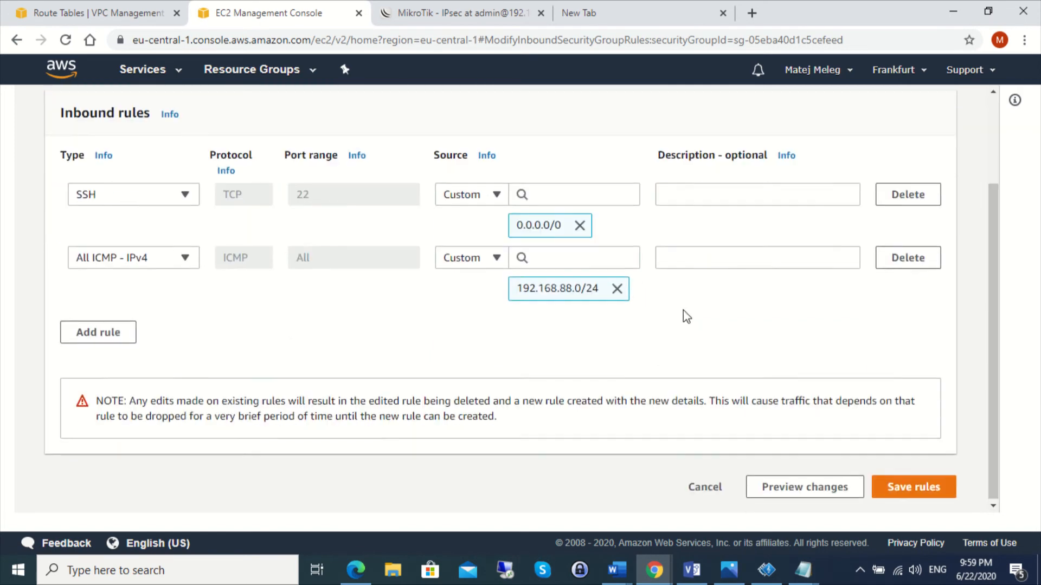
click(912, 488)
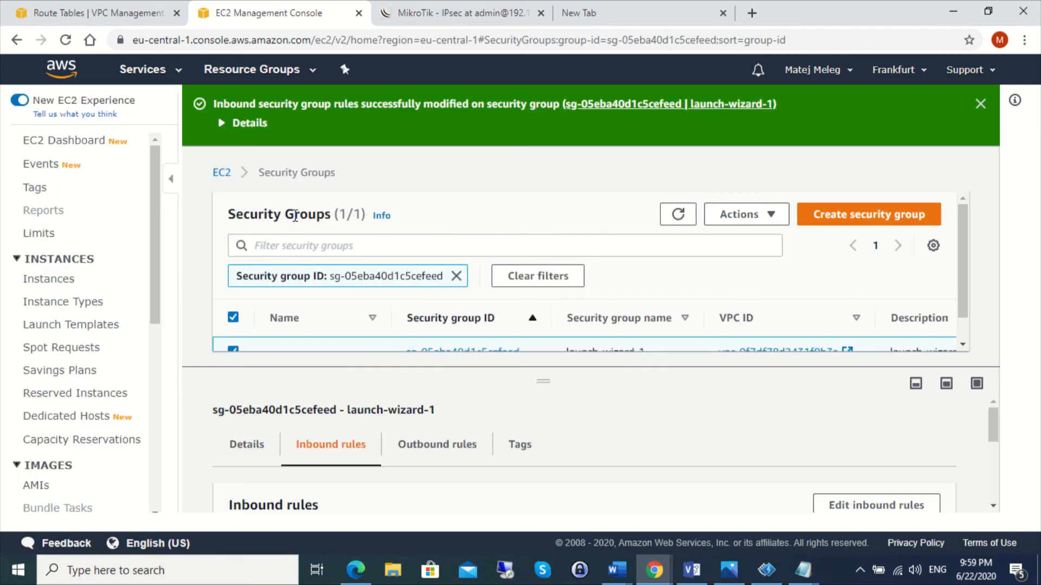
Return to the EC2 instances list, launch PuTTY and move its window out of the way.
click(58, 282)
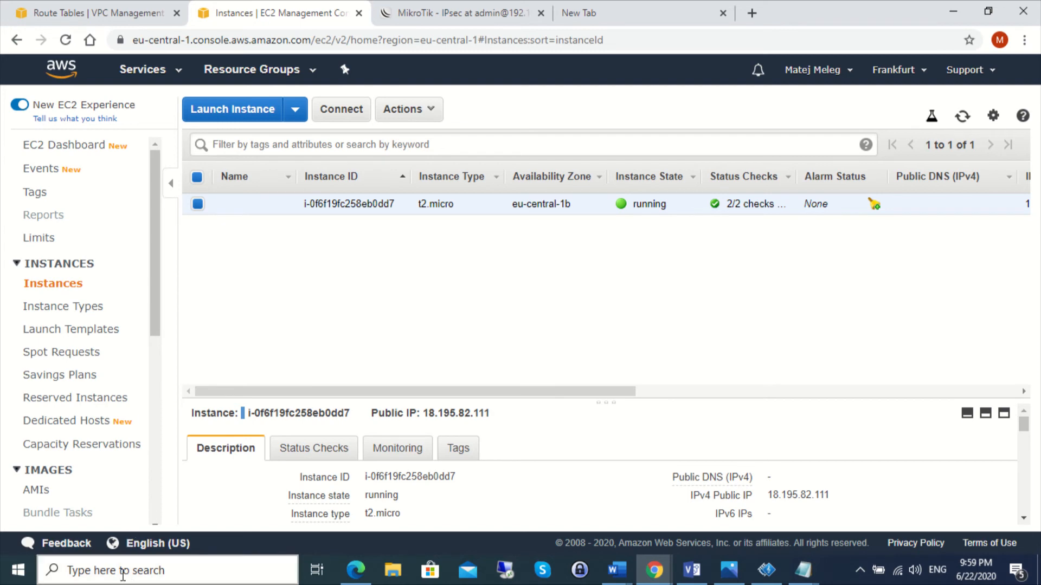
click(124, 574)
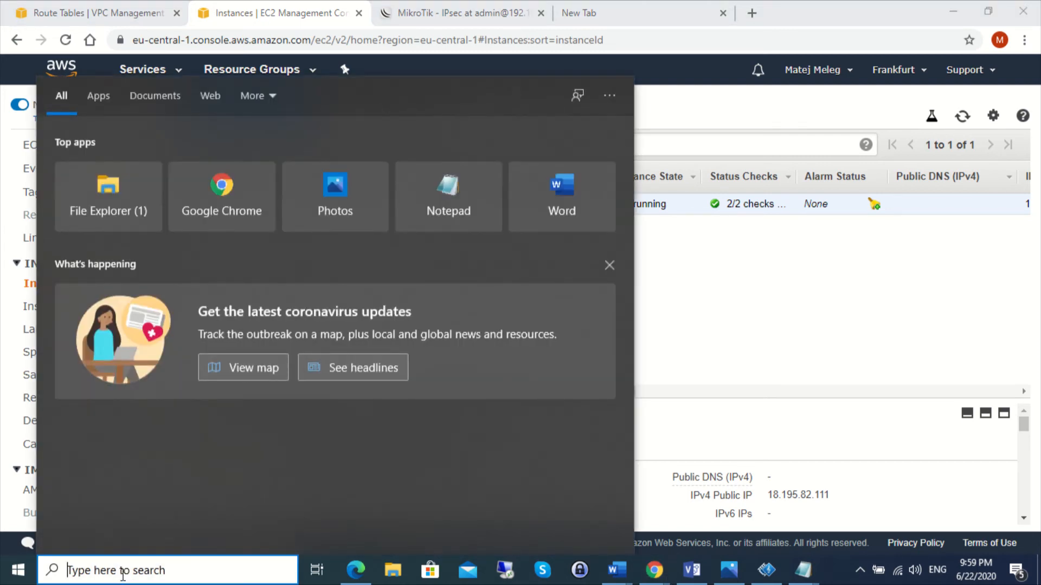
text(putt)
click(136, 158)
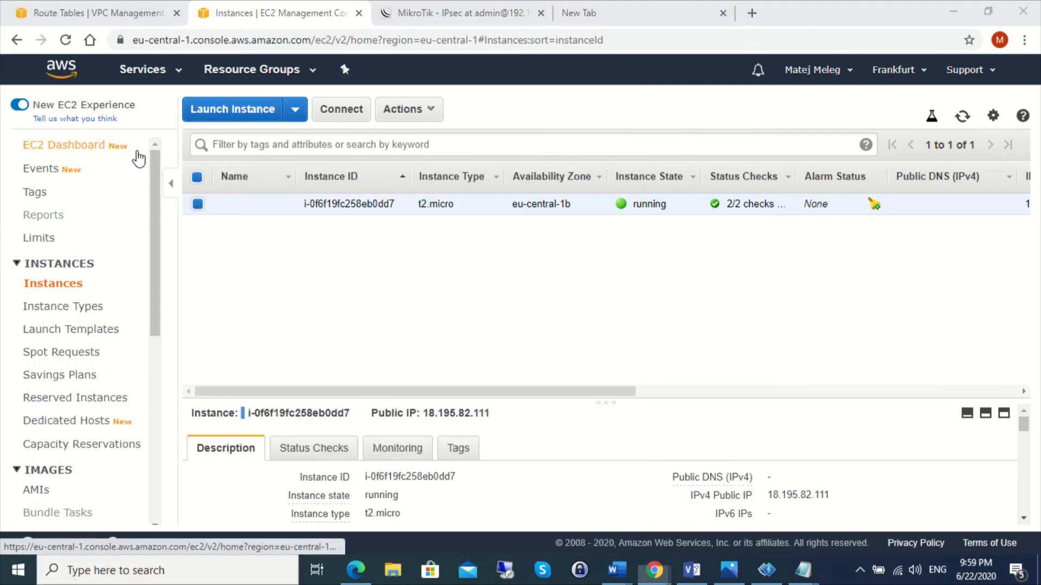
drag(533, 139, 0, 236)
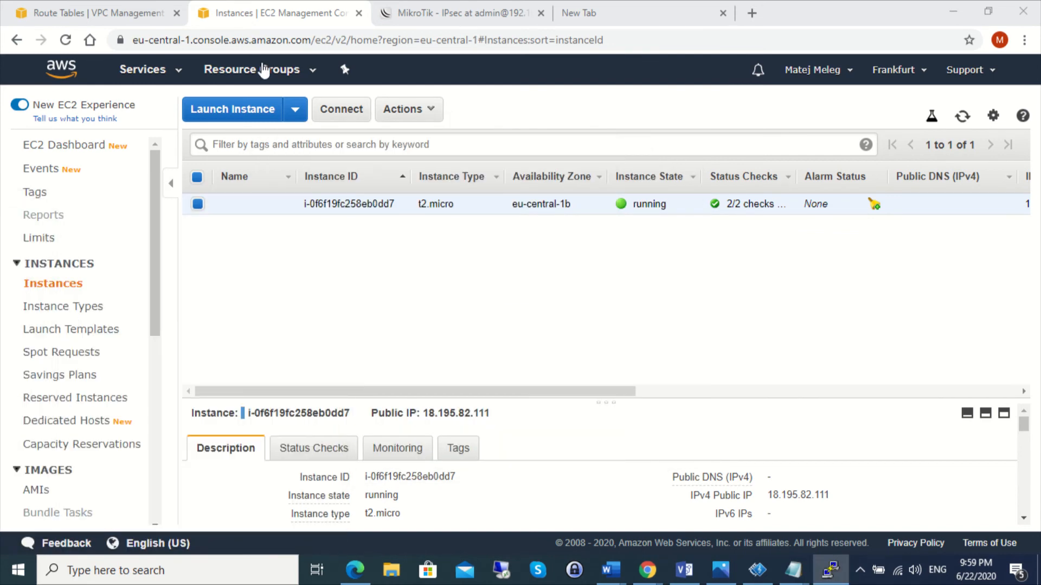
Switch to the MikroTik router's web interface and check the DHCP server's leases.
click(456, 11)
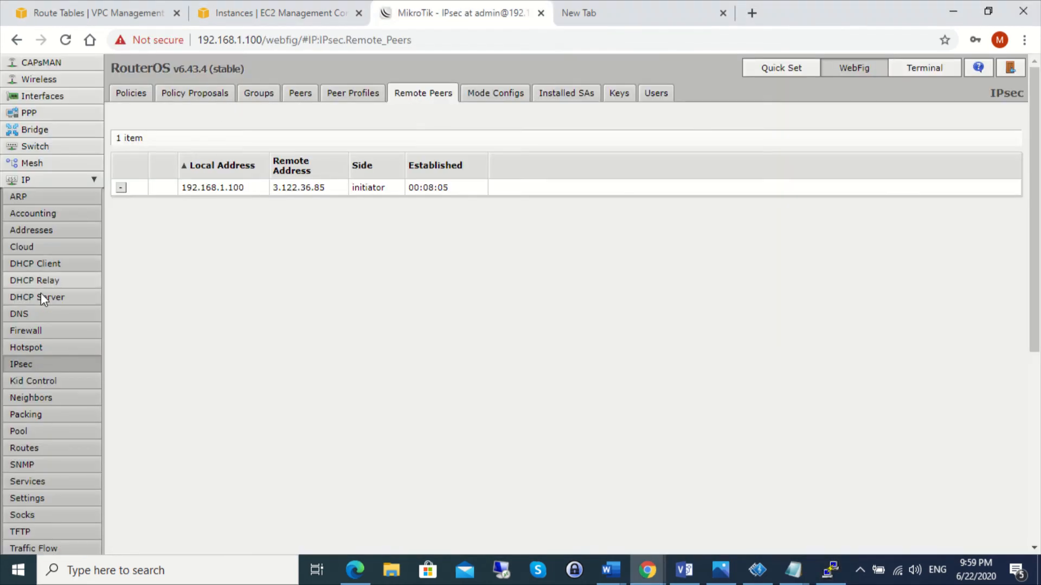
click(43, 298)
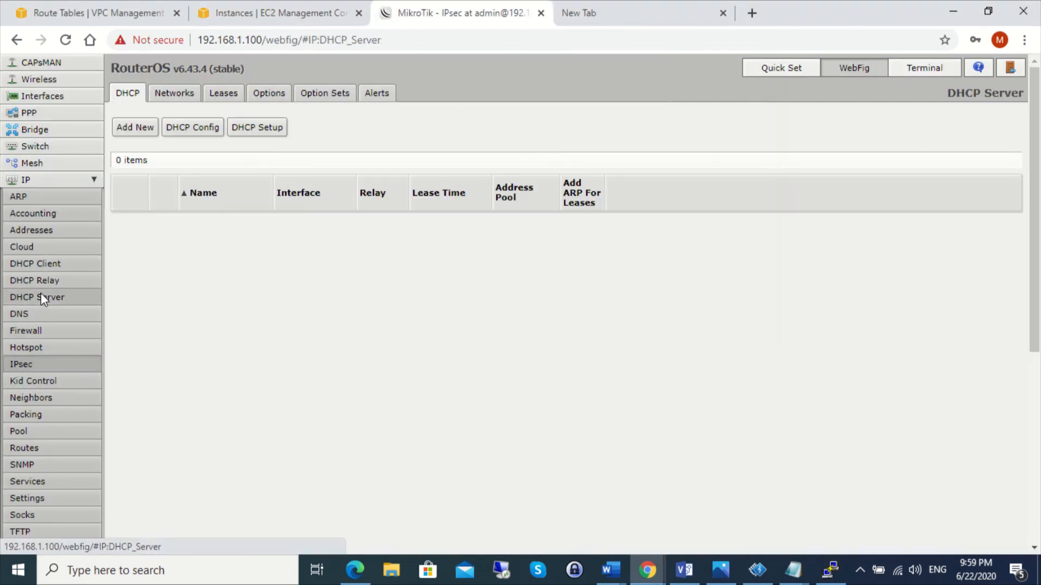
click(224, 95)
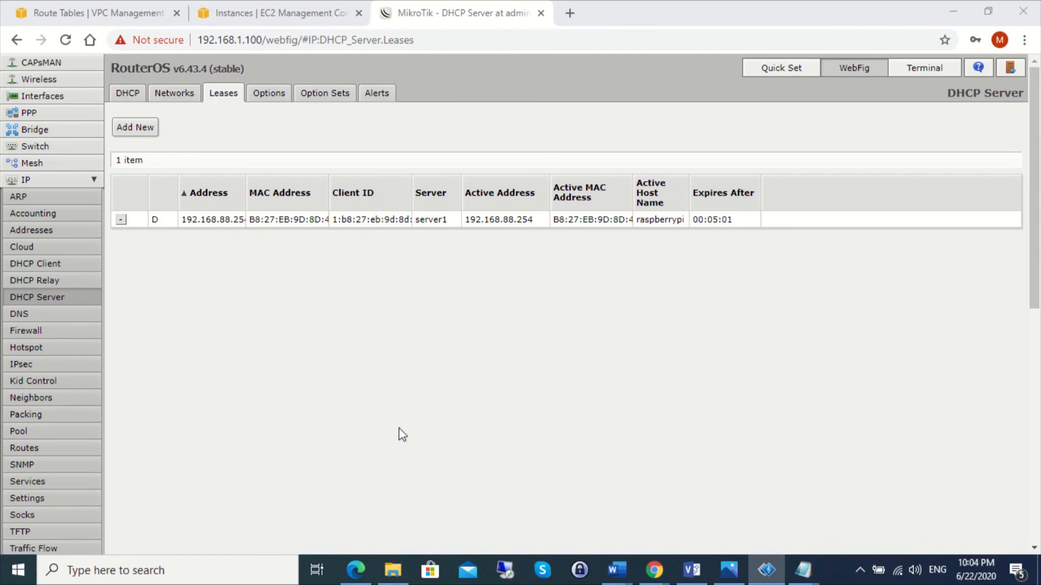
Launch PuTTY with a new session configuration.
click(189, 567)
text(put)
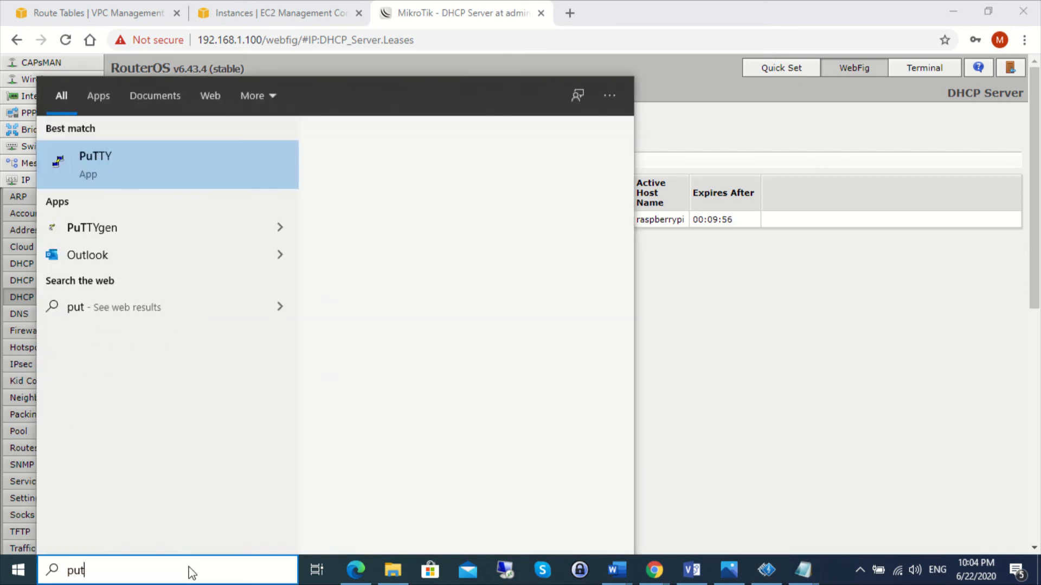
click(186, 169)
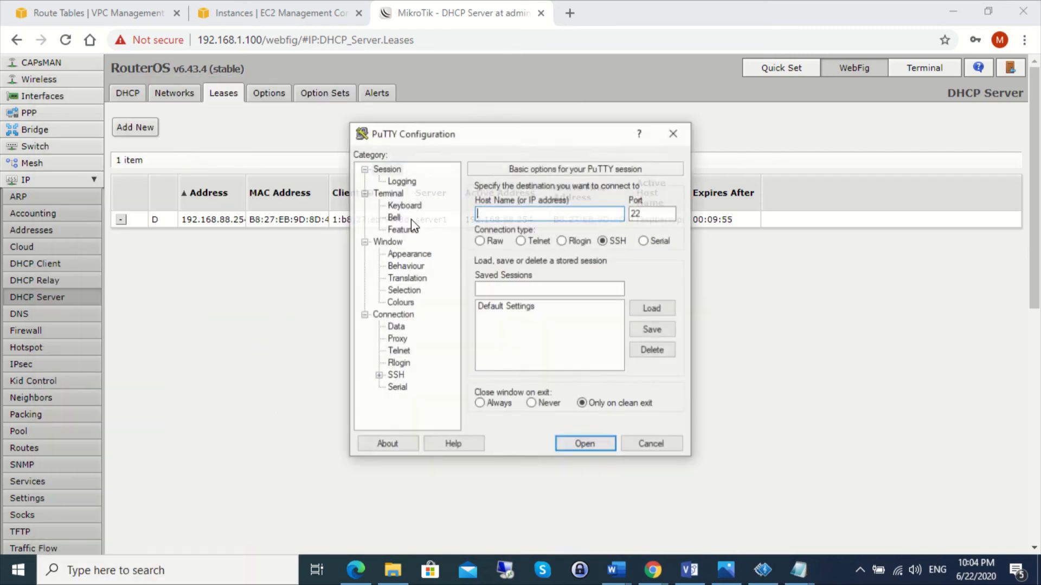
Open an SSH session to 192.168.88.254 on port 22 and log in as pi with the account password.
text(1)
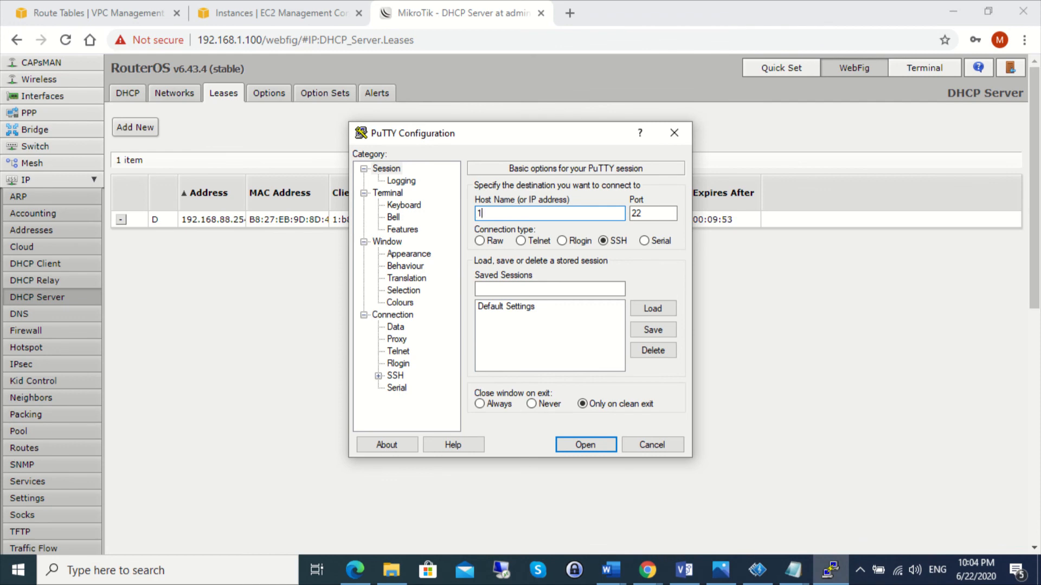
text(92.168.88.254)
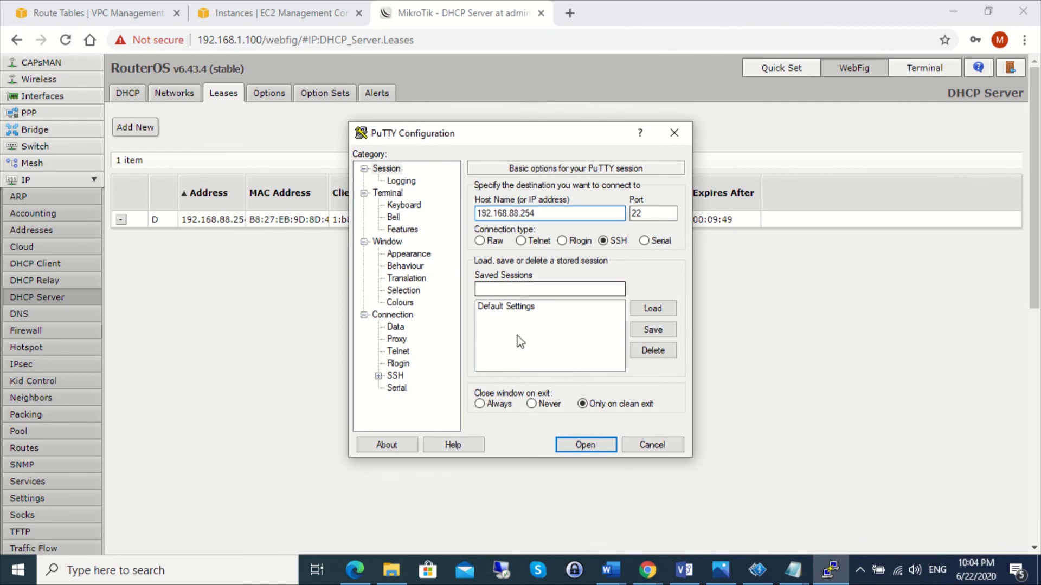
click(584, 443)
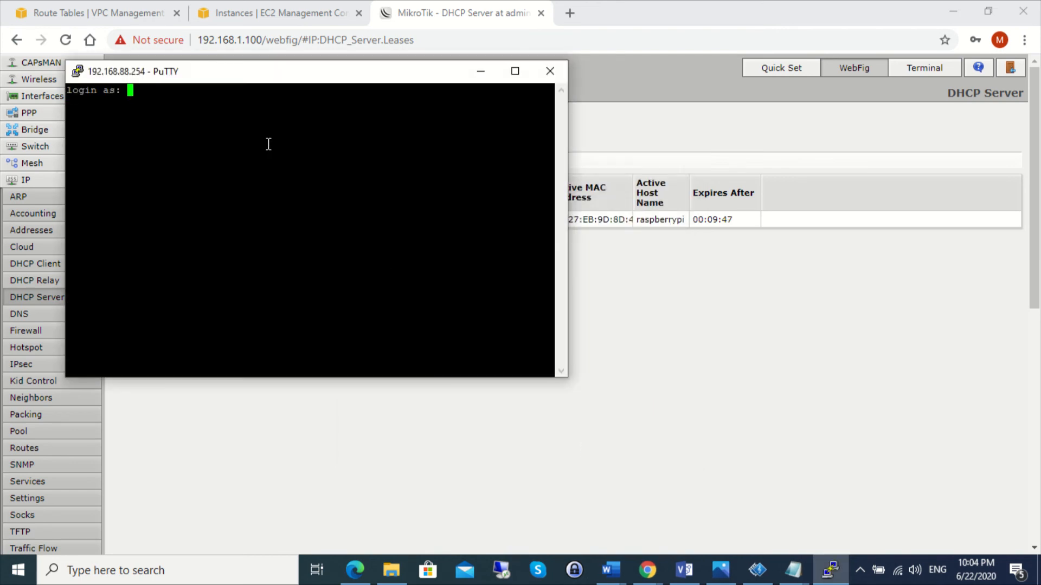
text(pi)
key(Return)
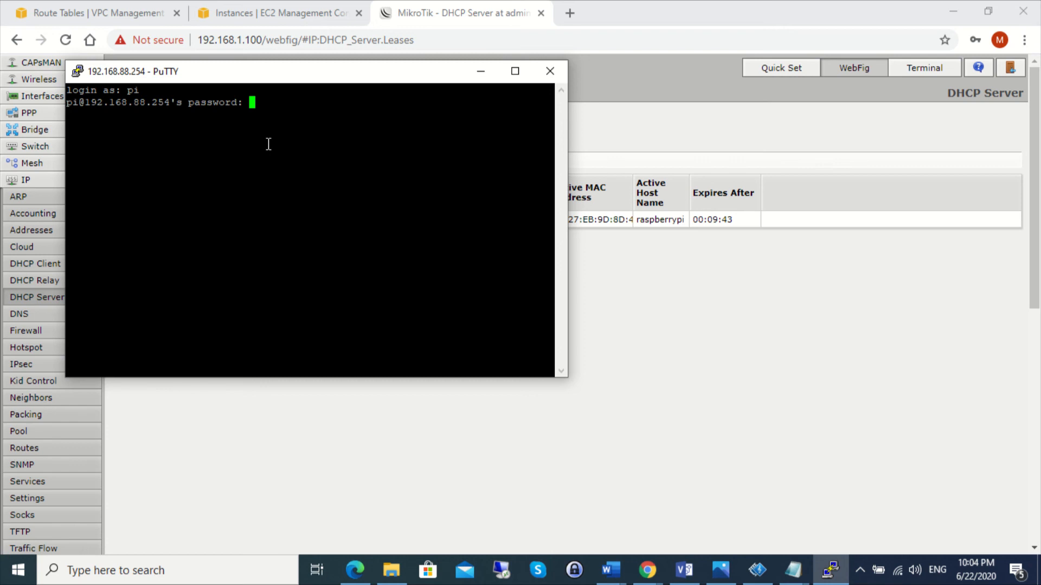
key(Return)
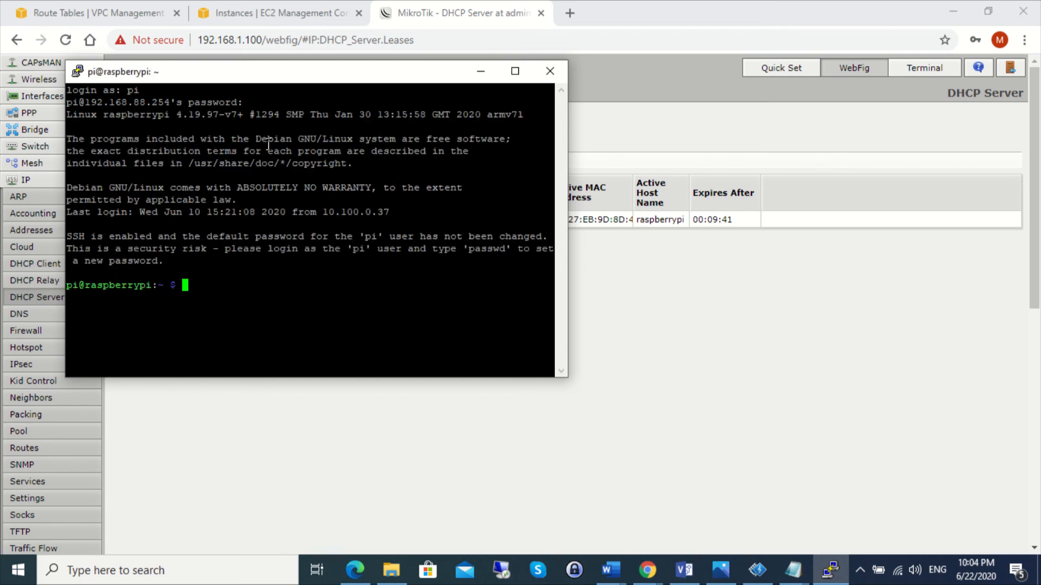
List the Raspberry Pi's network interfaces with ifconfig and review their IP addresses.
text(ipconfig)
key(Return)
text(ifconfi)
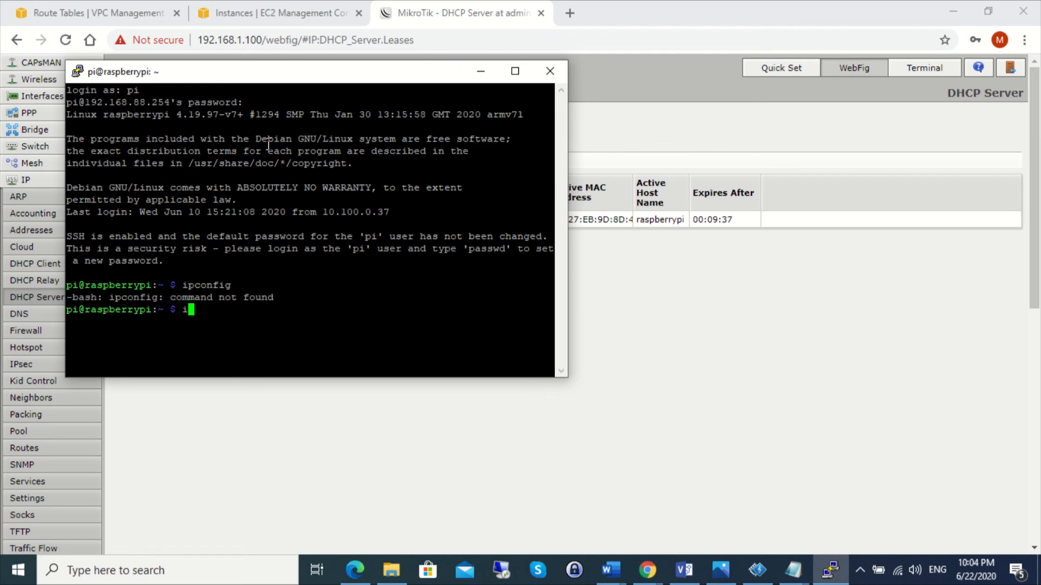
text(g)
key(Return)
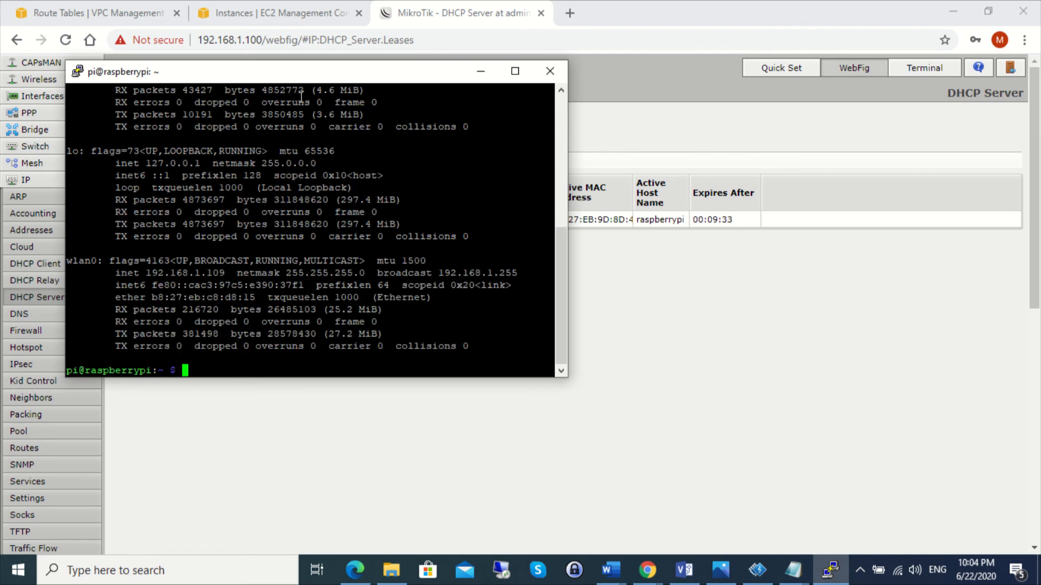
scroll(296, 269, up, 4)
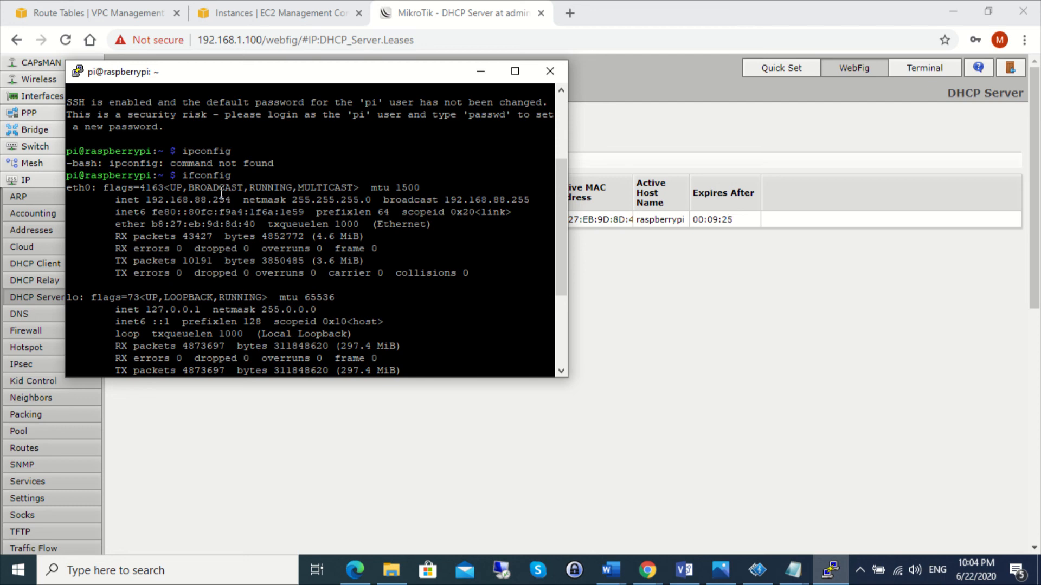
scroll(221, 194, down, 4)
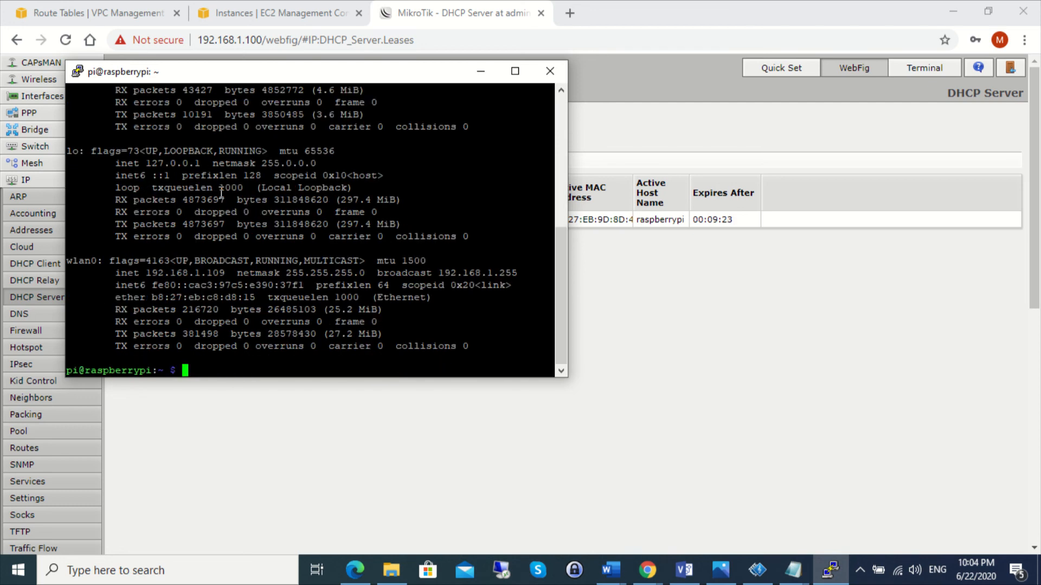
scroll(221, 193, up, 8)
scroll(221, 193, down, 4)
scroll(237, 202, down, 4)
Ping the AWS instance at 10.100.0.73 from the Raspberry Pi and stop the ping after several replies.
text(ping 10.100)
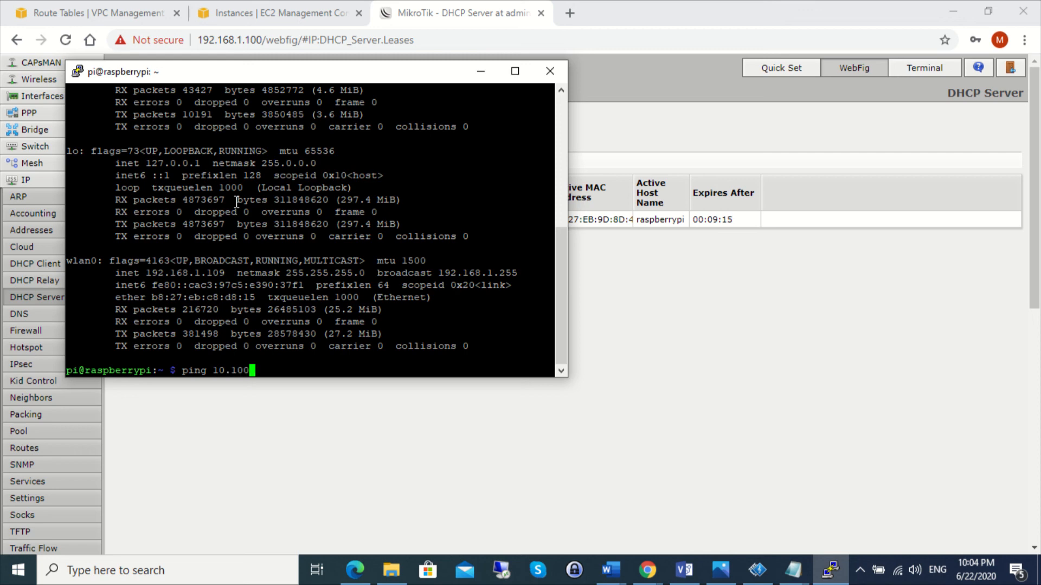
text(.0.73)
key(Return)
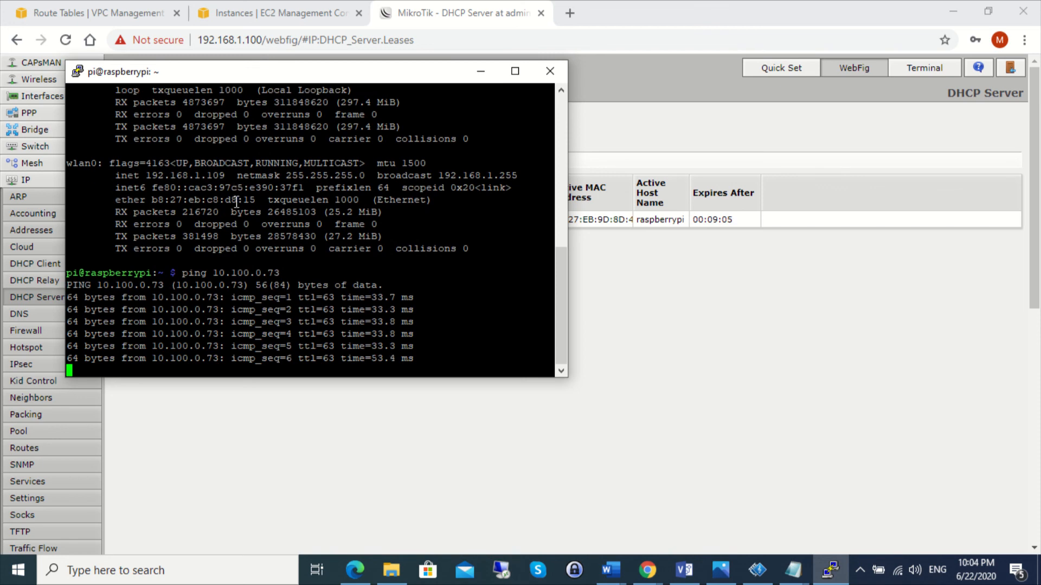
key(ctrl+c)
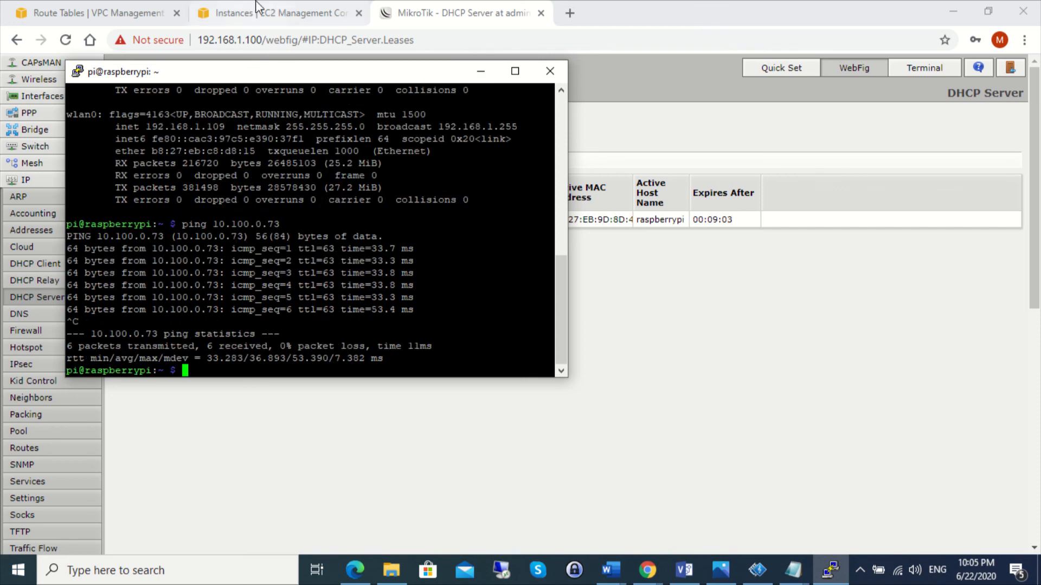
Switch to the EC2 instances list in the browser and launch a new PuTTY session configuration.
click(281, 12)
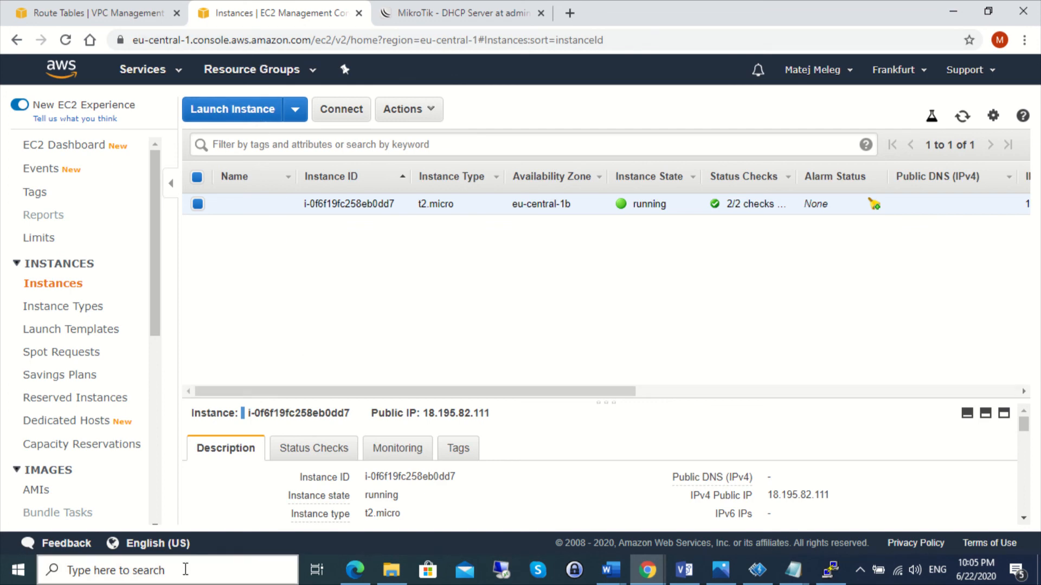
click(184, 569)
text(put)
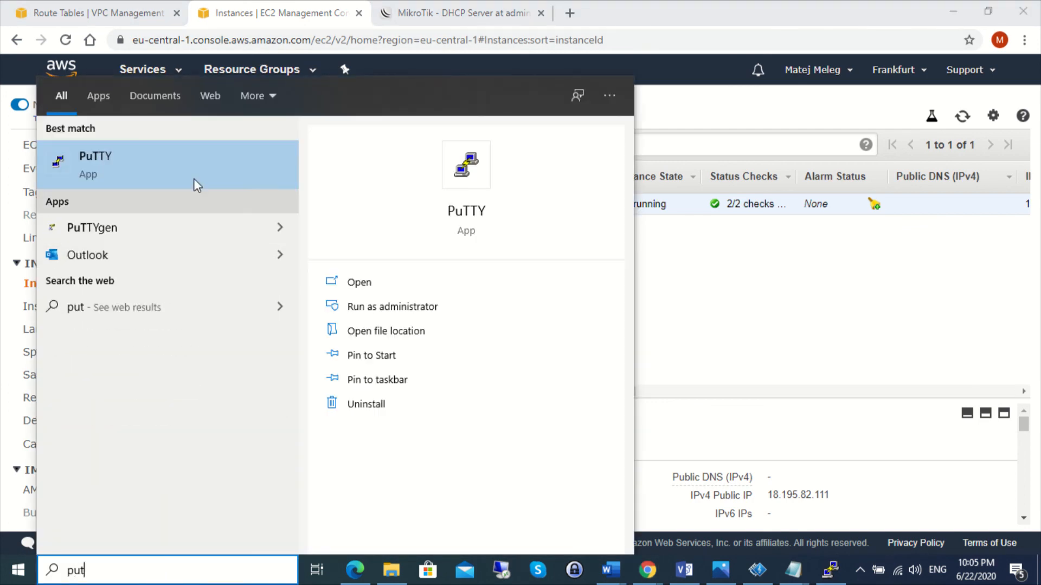
click(151, 152)
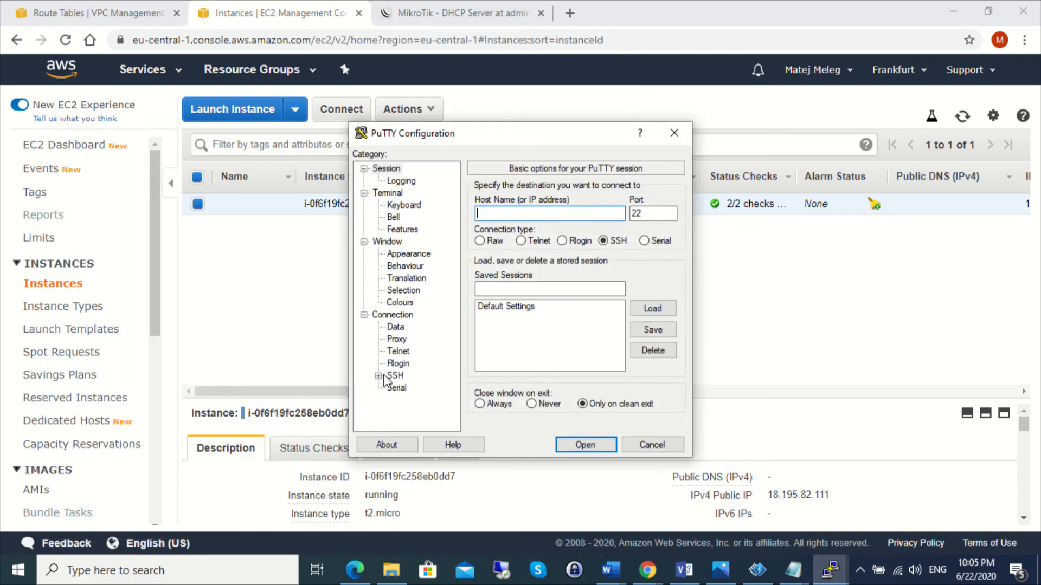
Set the SSH authentication private key to the vpn1 file from the Downloads folder.
click(379, 375)
click(409, 363)
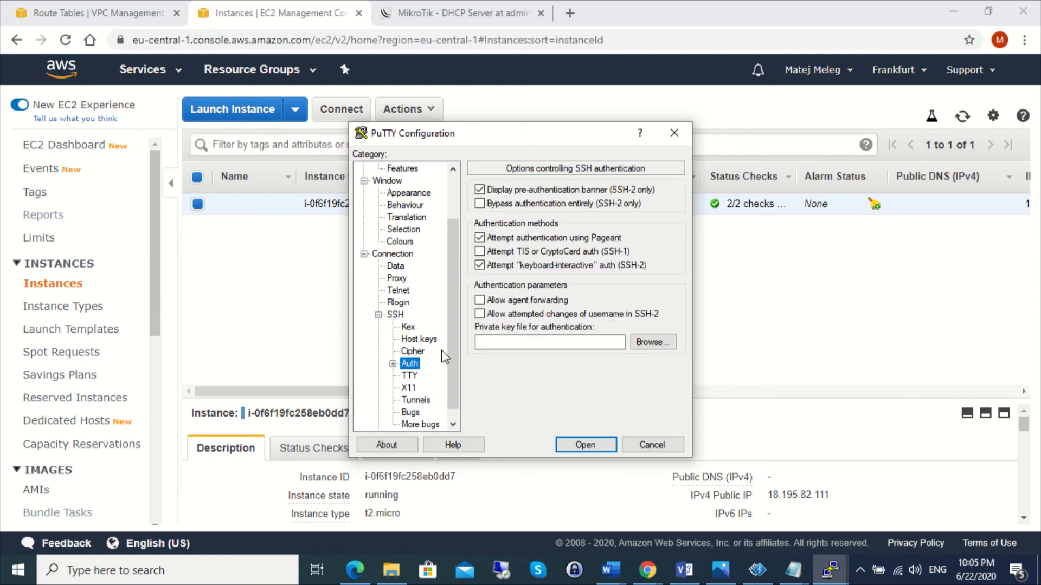
click(654, 342)
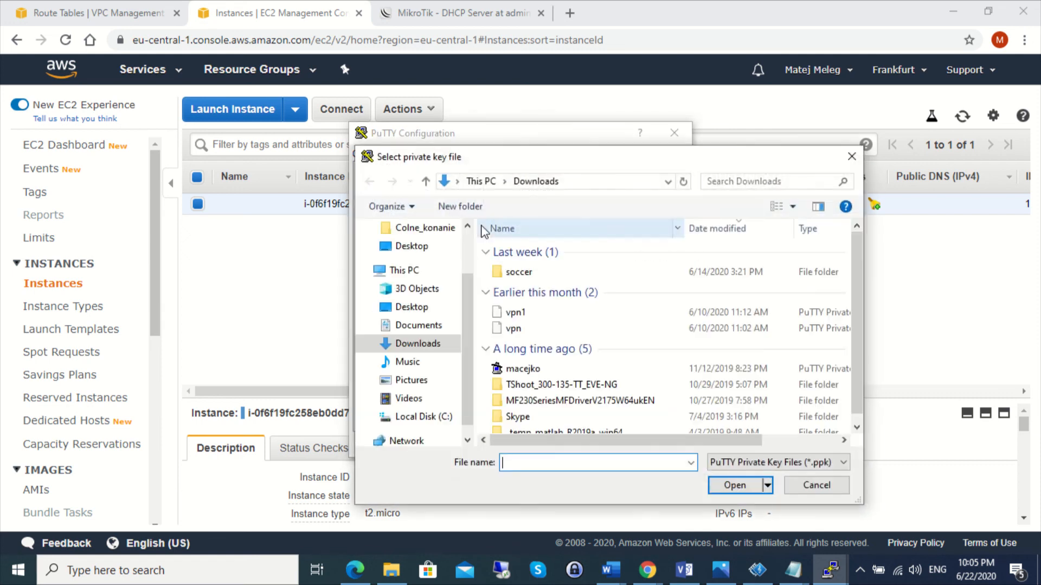
click(530, 316)
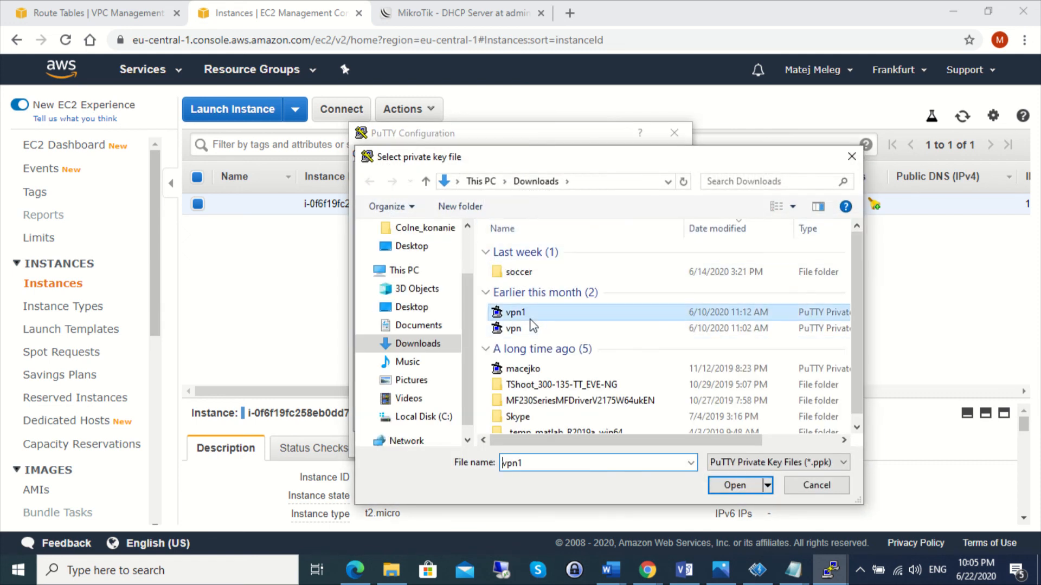
click(736, 485)
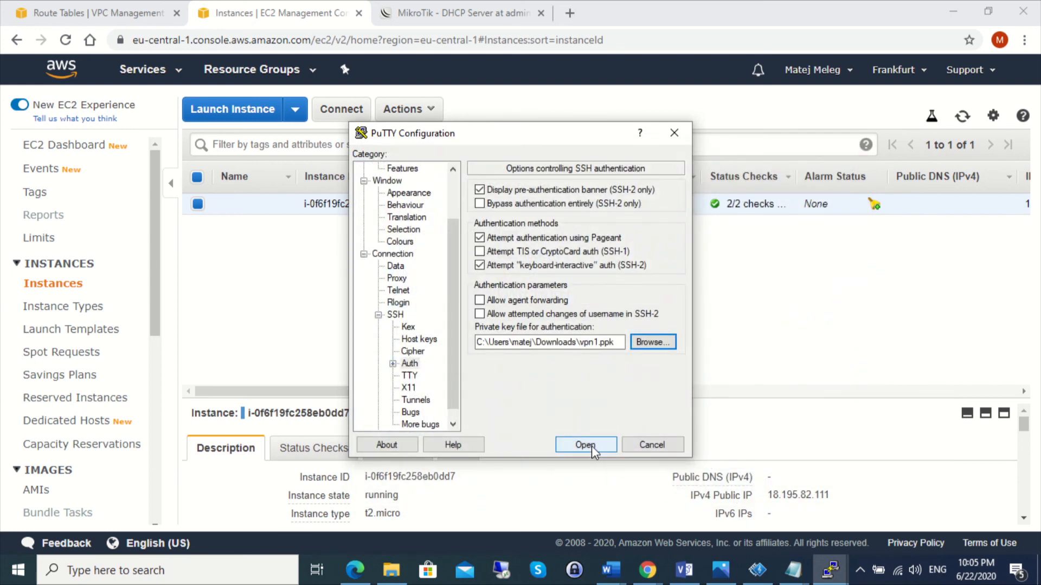
Connect to the instance's public IP 18.195.82.111 over SSH and accept the server's host key.
scroll(420, 228, up, 2)
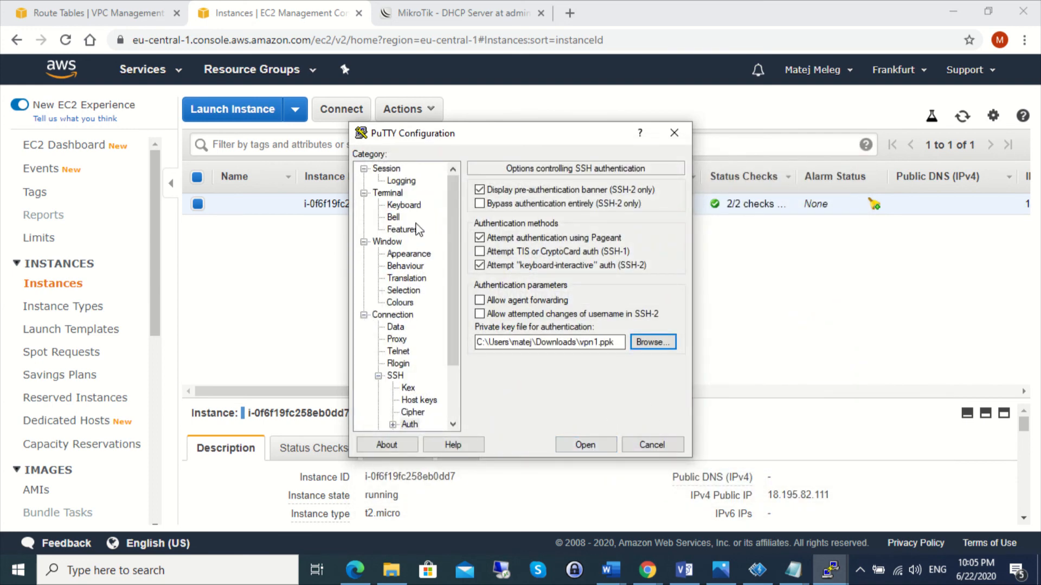
click(389, 170)
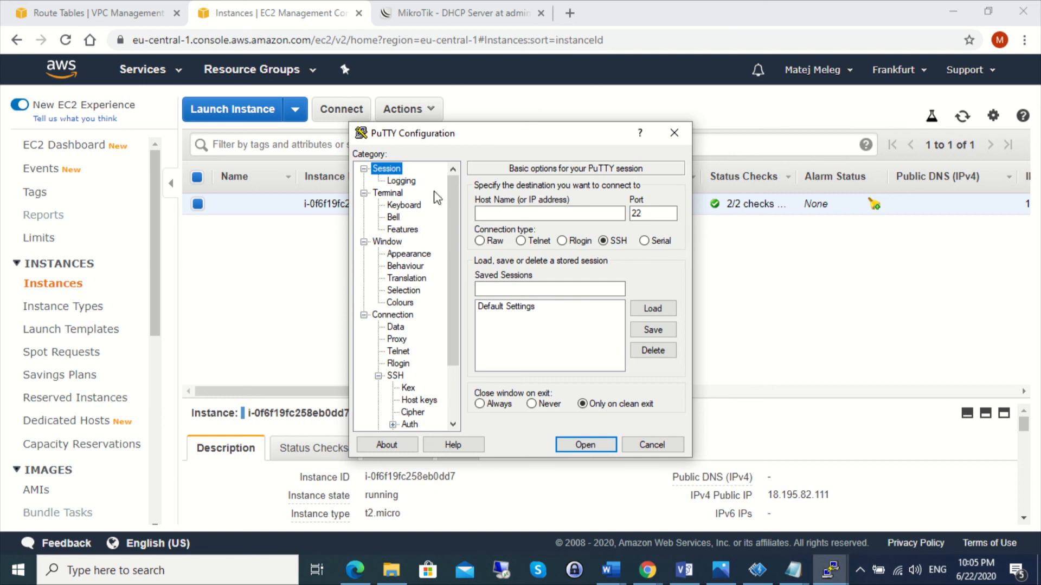
click(502, 216)
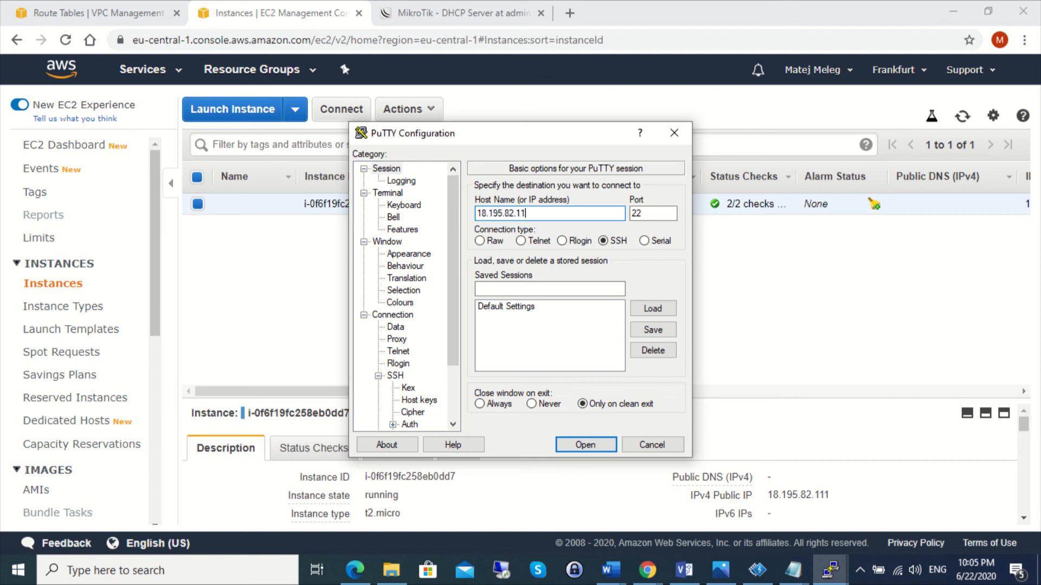
click(595, 445)
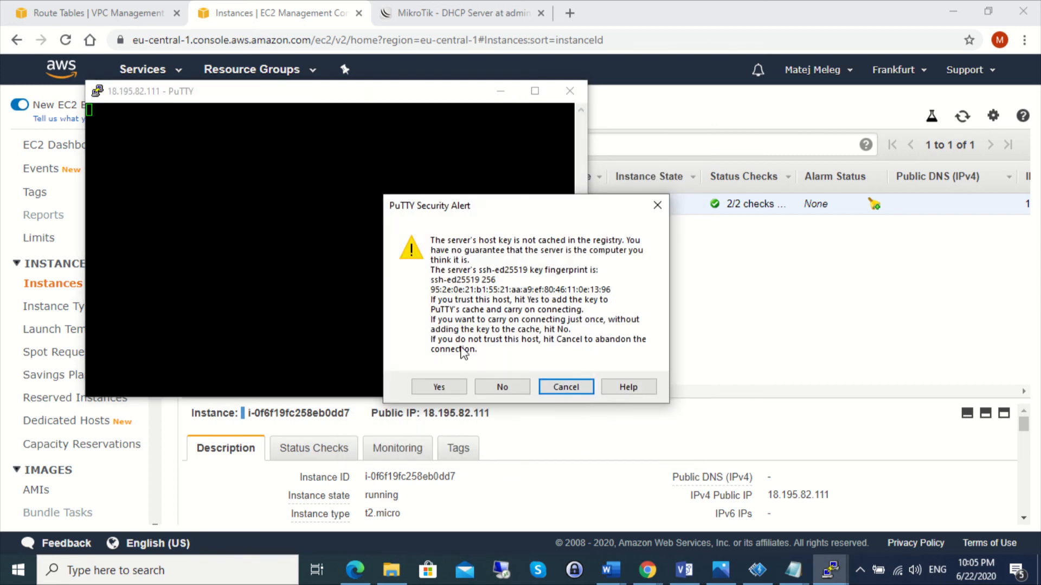
click(439, 387)
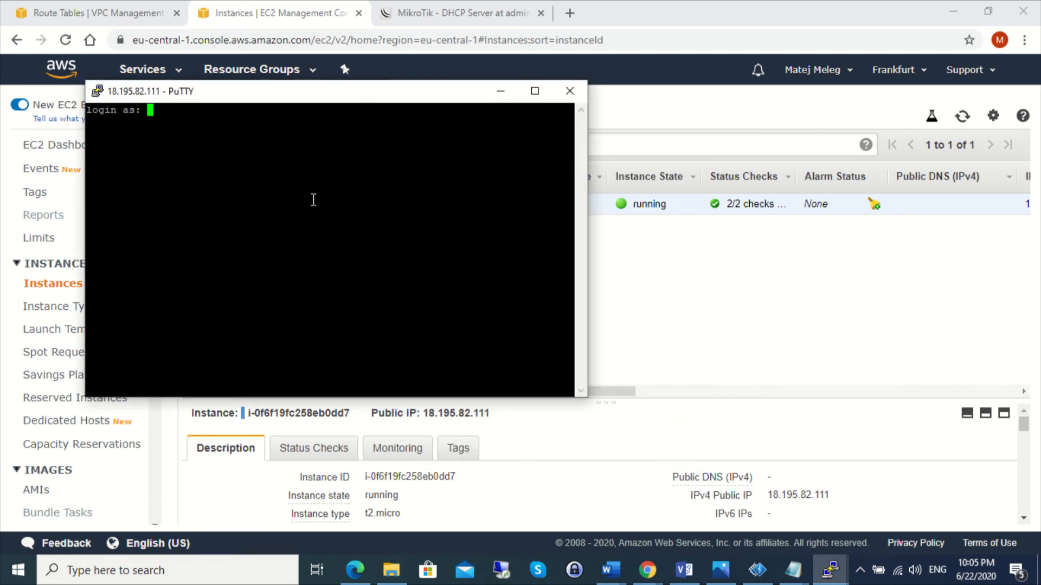
Check the EC2 instance's connection instructions for the SSH username and log in to the 18.195.82.111 session as ubuntu.
drag(324, 96, 664, 201)
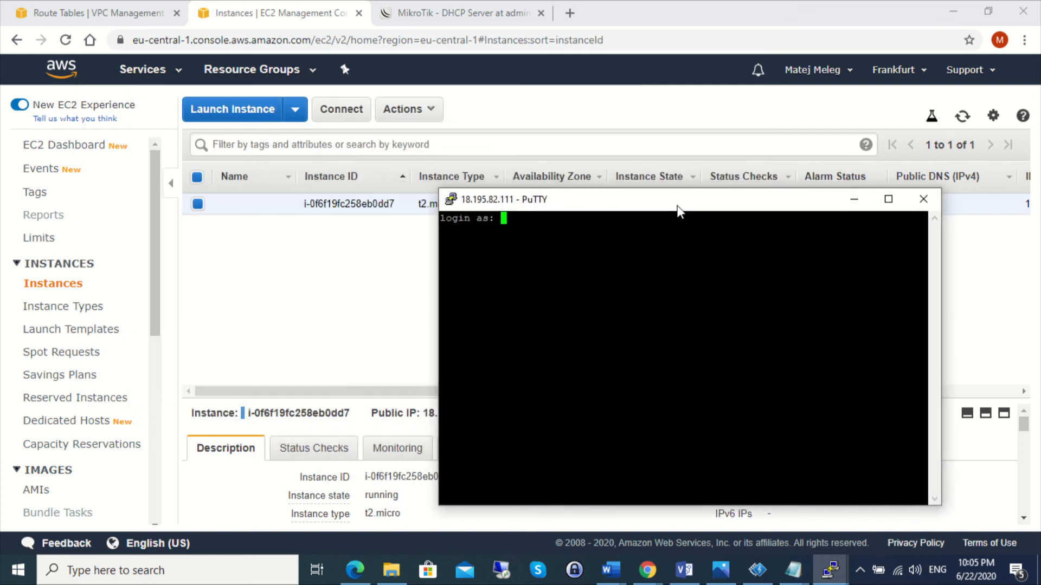
click(341, 111)
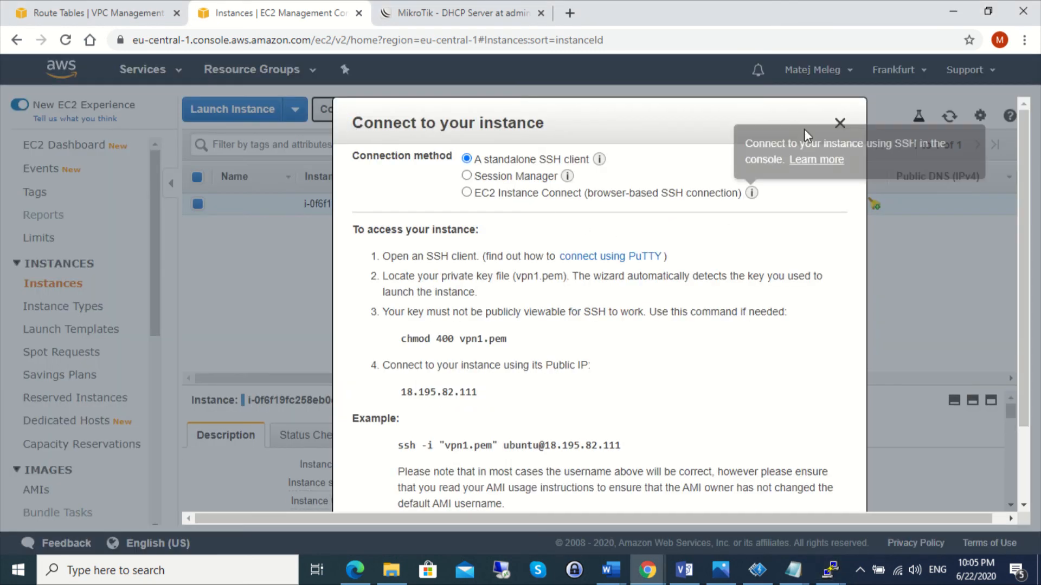
click(846, 131)
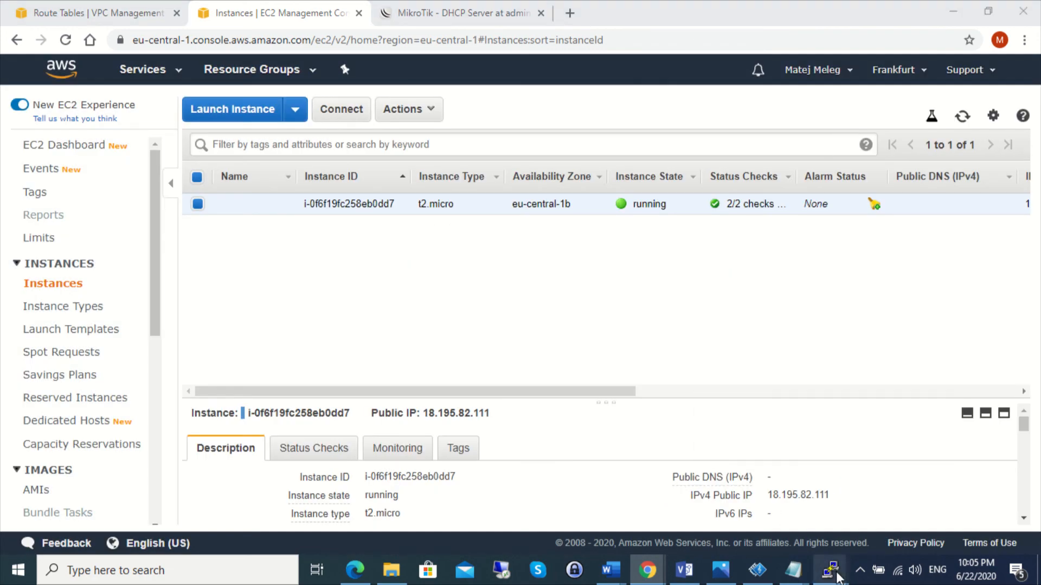
mouse_move(829, 570)
click(905, 500)
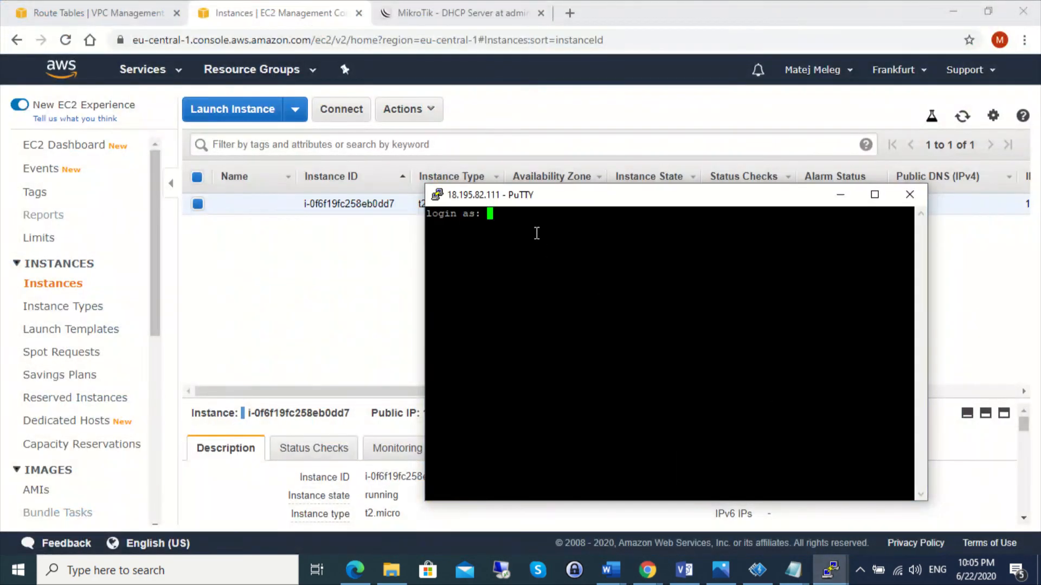
text(ubuntu)
key(Return)
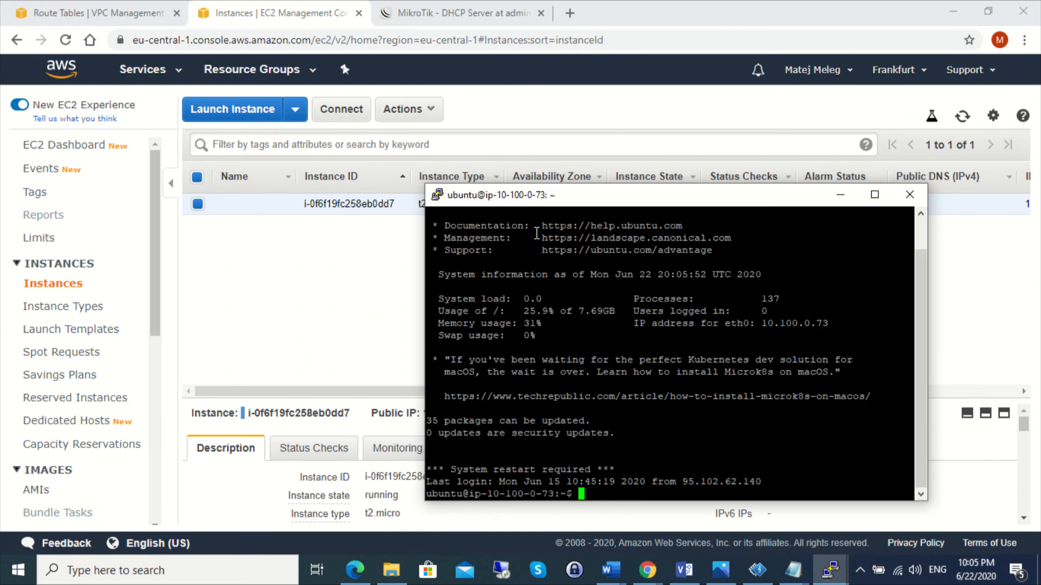
Ping 192.168.88.254 from the AWS instance, stop the ping after several replies and exit the SSH session.
text(ping 192.168.88.254)
key(Return)
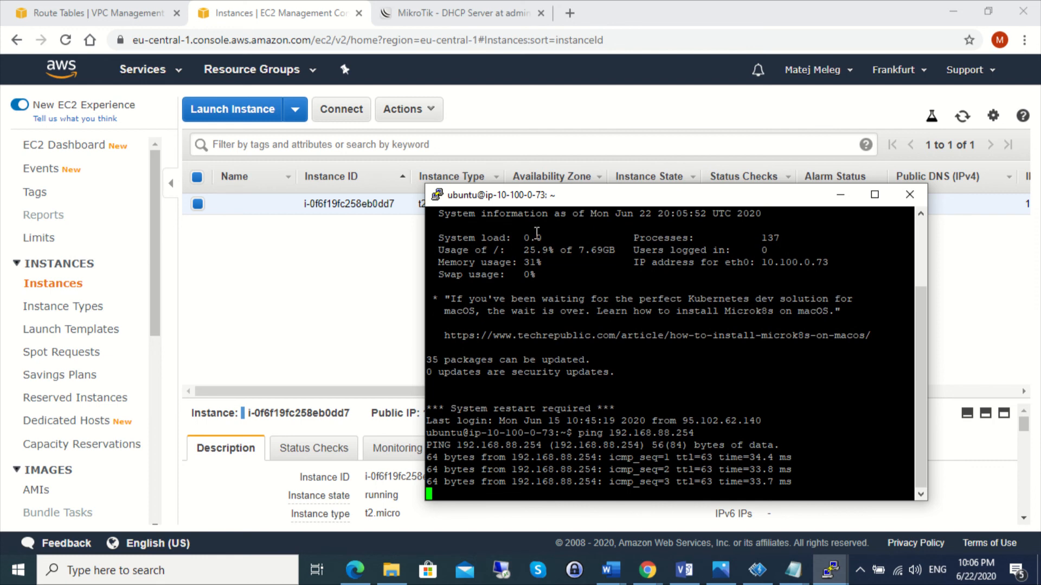
key(ctrl+c)
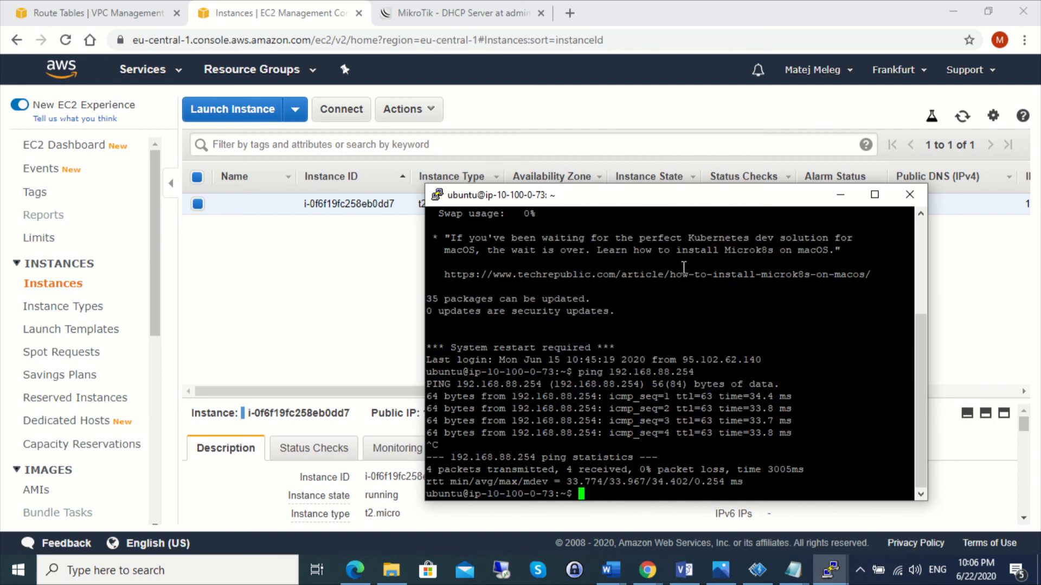
text(exit)
key(Return)
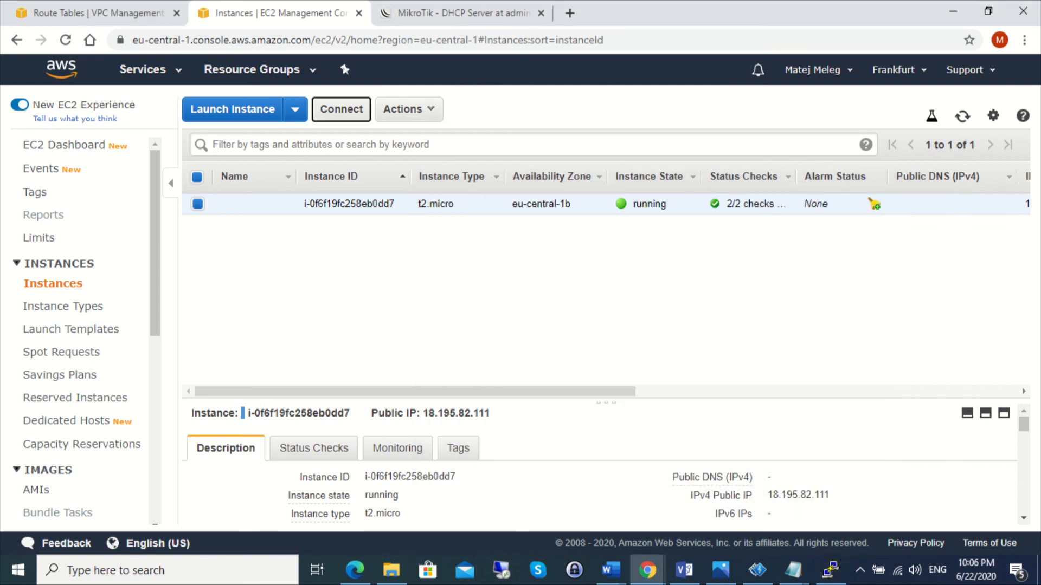